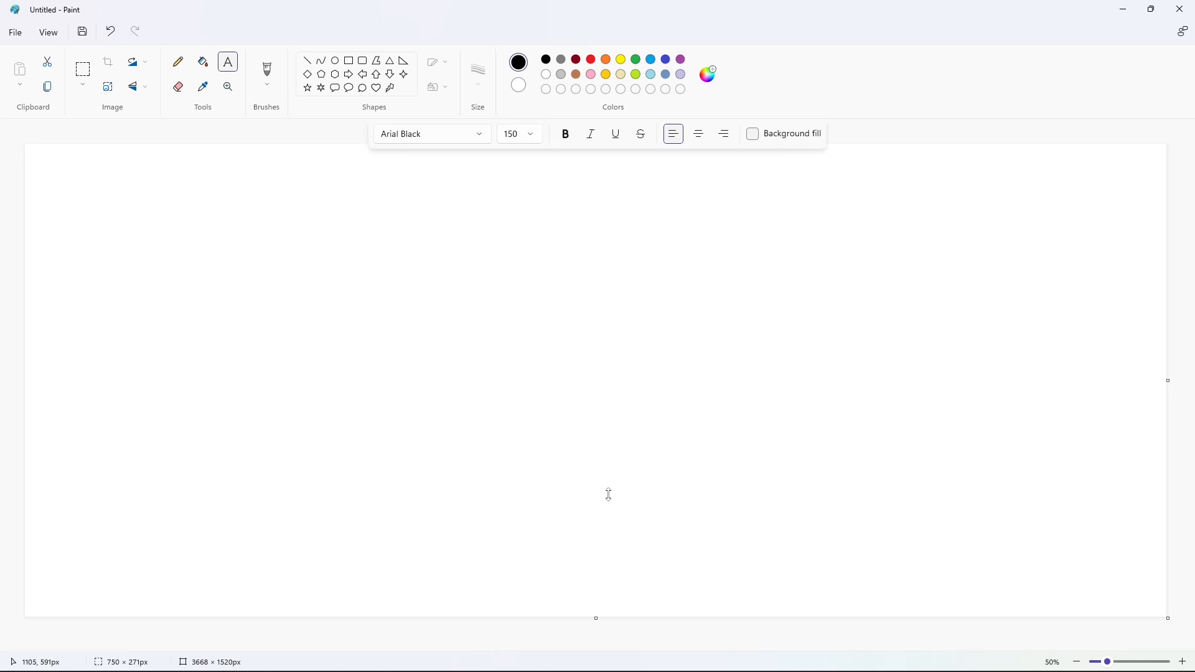
Step: Add a capital P in Arial Black on the canvas and set its font size to 350
drag(602, 329, 622, 232)
drag(372, 228, 347, 290)
key(ctrl+a)
click(531, 140)
text(350)
key(Return)
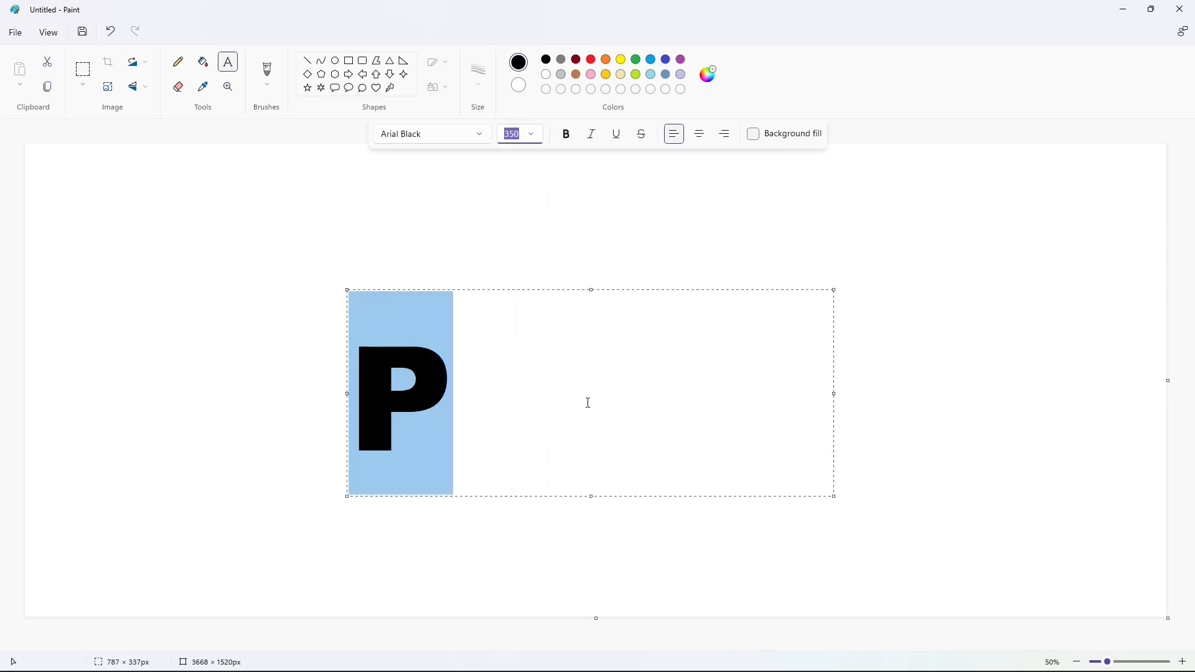
Step: Extend the P's text box and set the letter's font size to 360
click(587, 403)
key(ctrl+a)
click(539, 139)
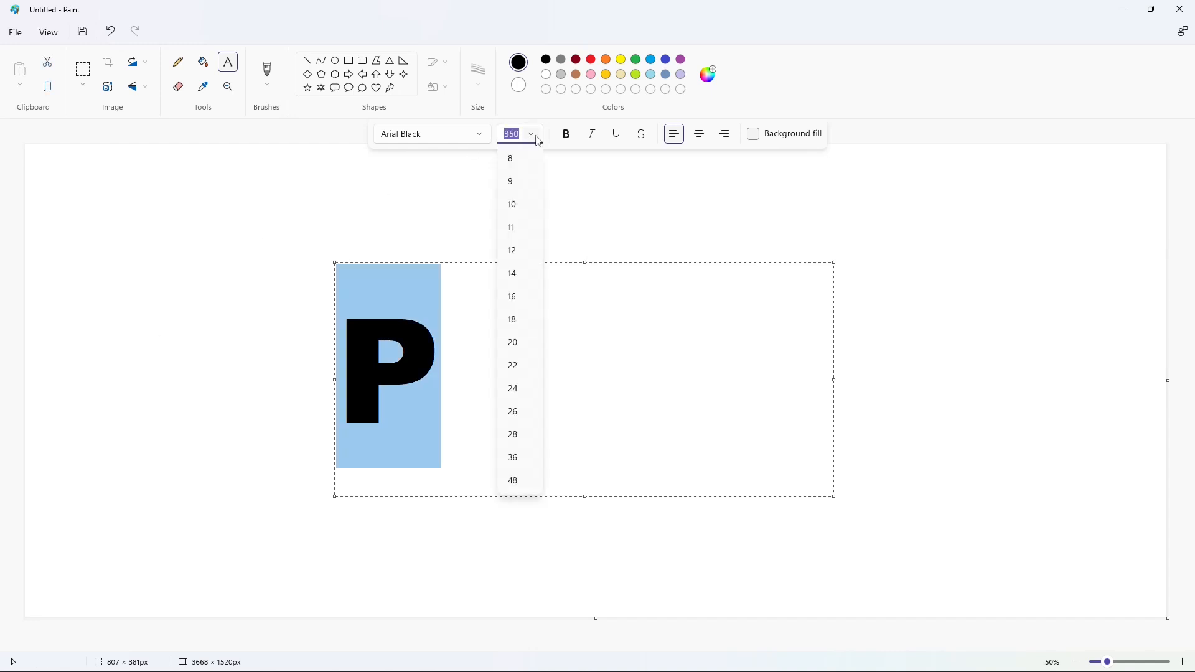
text(360)
key(Return)
drag(336, 262, 337, 260)
key(ctrl+a)
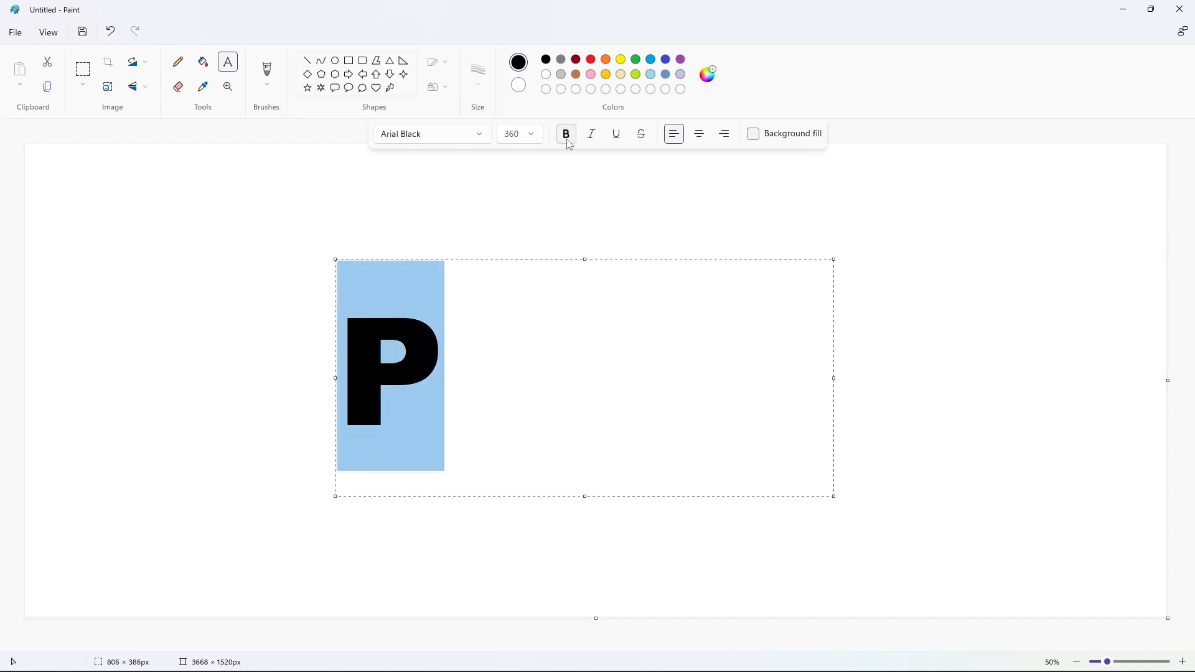
Step: Make the P bold, set its font size to 365 and commit the text
click(488, 376)
key(ctrl+a)
click(533, 136)
text(365)
key(Return)
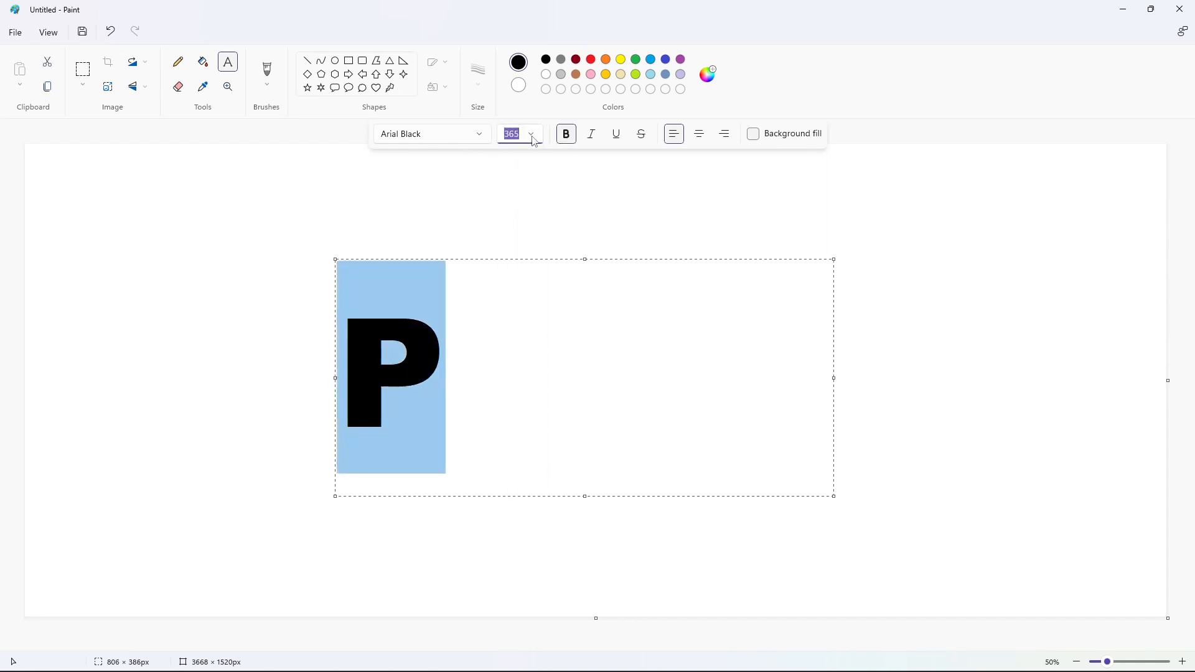
click(478, 281)
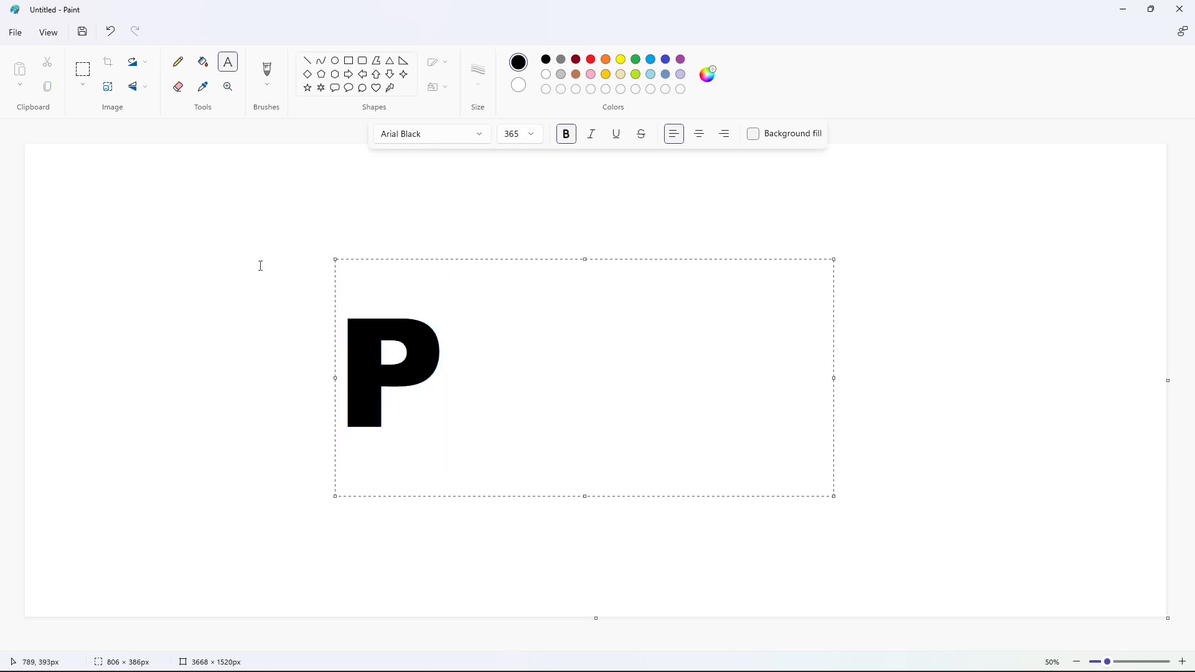
click(236, 248)
Step: Cut the P with a rectangular selection, paste it and place it left of the canvas centre
click(83, 70)
drag(251, 270, 586, 559)
key(ctrl+x)
key(ctrl+v)
drag(174, 256, 400, 387)
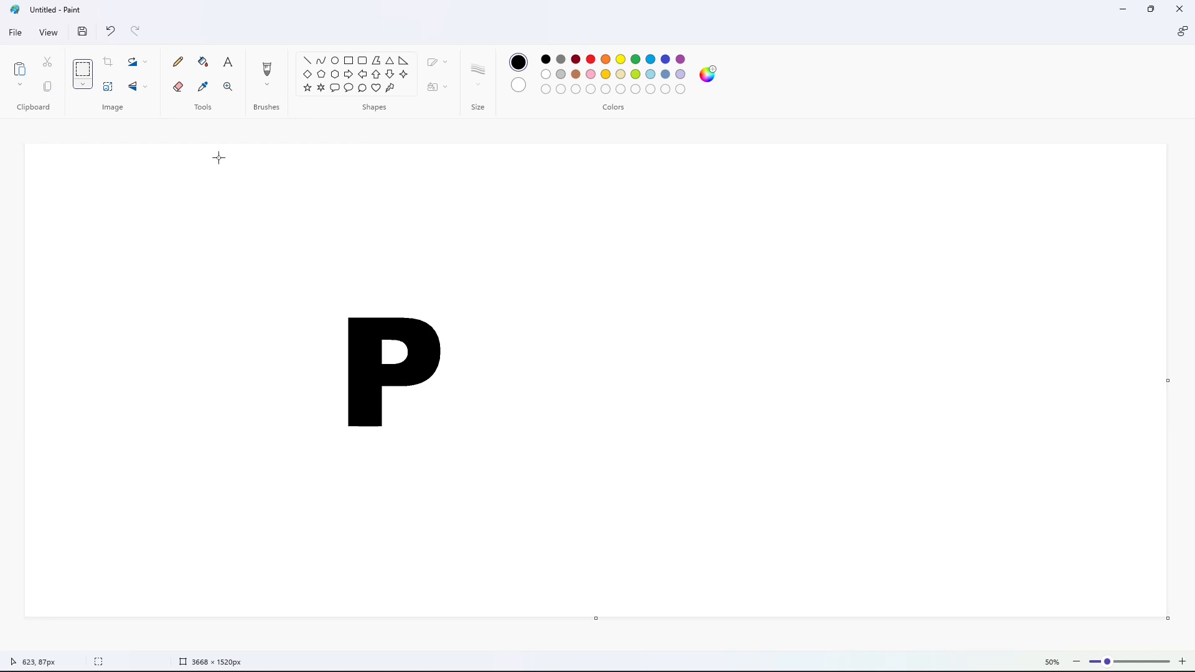
Step: Add a lowercase o in the same text style, capture it to the clipboard and remove it from the canvas
click(229, 61)
click(429, 277)
text(o)
key(BackSpace)
drag(432, 269, 271, 411)
text(o)
click(83, 69)
drag(232, 485, 435, 598)
key(ctrl+z)
Step: Draw a long purple horizontal line just beneath the P as a baseline guide
click(308, 61)
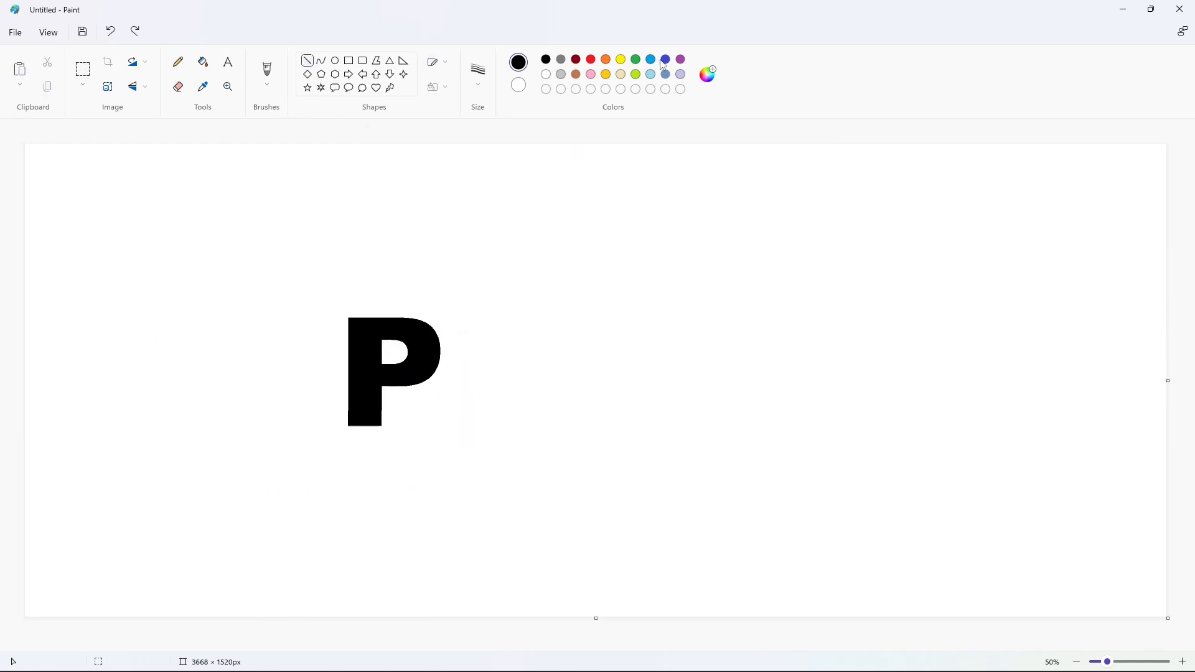
drag(367, 442, 786, 442)
key(Up)
key(Up)
key(Up)
key(Up)
click(941, 381)
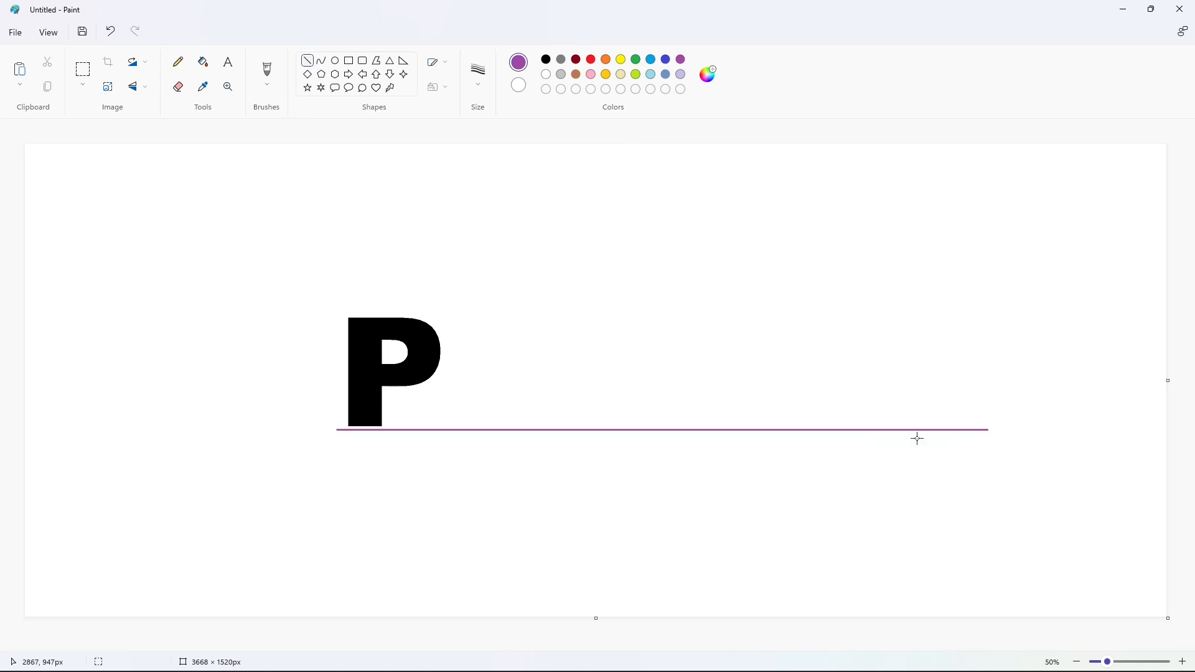
Step: Paste the o with transparent selection enabled and place it against the P on the purple baseline
key(ctrl+v)
drag(187, 224, 478, 352)
click(83, 85)
click(93, 182)
drag(408, 318, 488, 381)
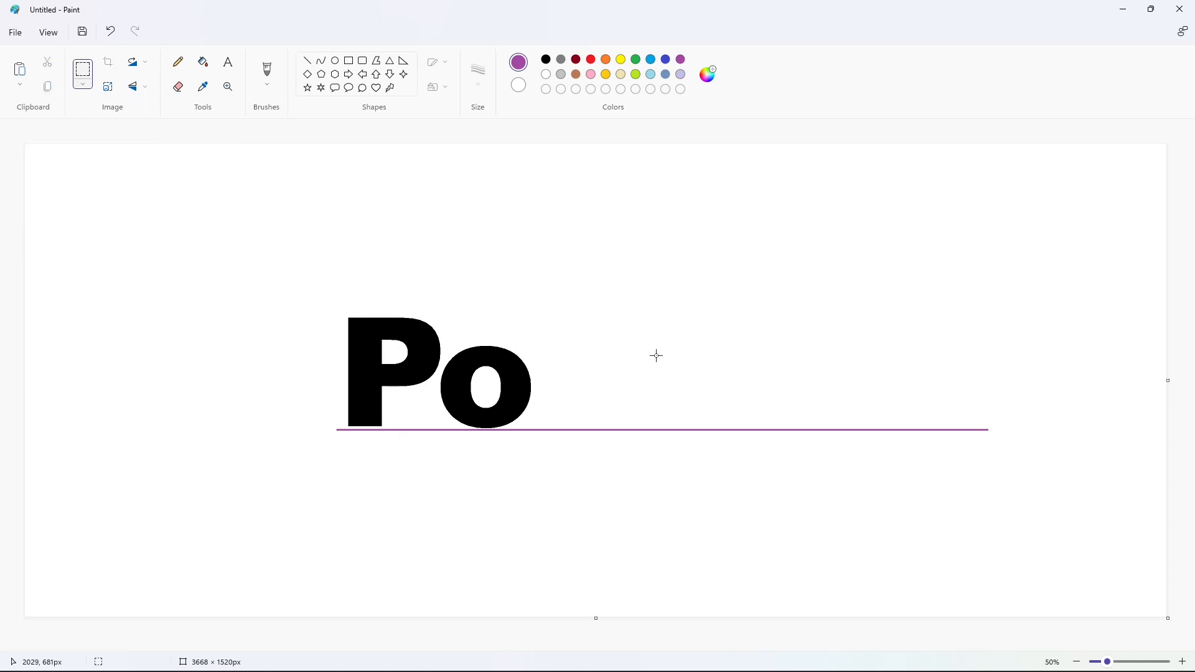
Step: Add a lowercase s in the same black text style and position it below the purple baseline
click(228, 62)
click(441, 394)
text(s)
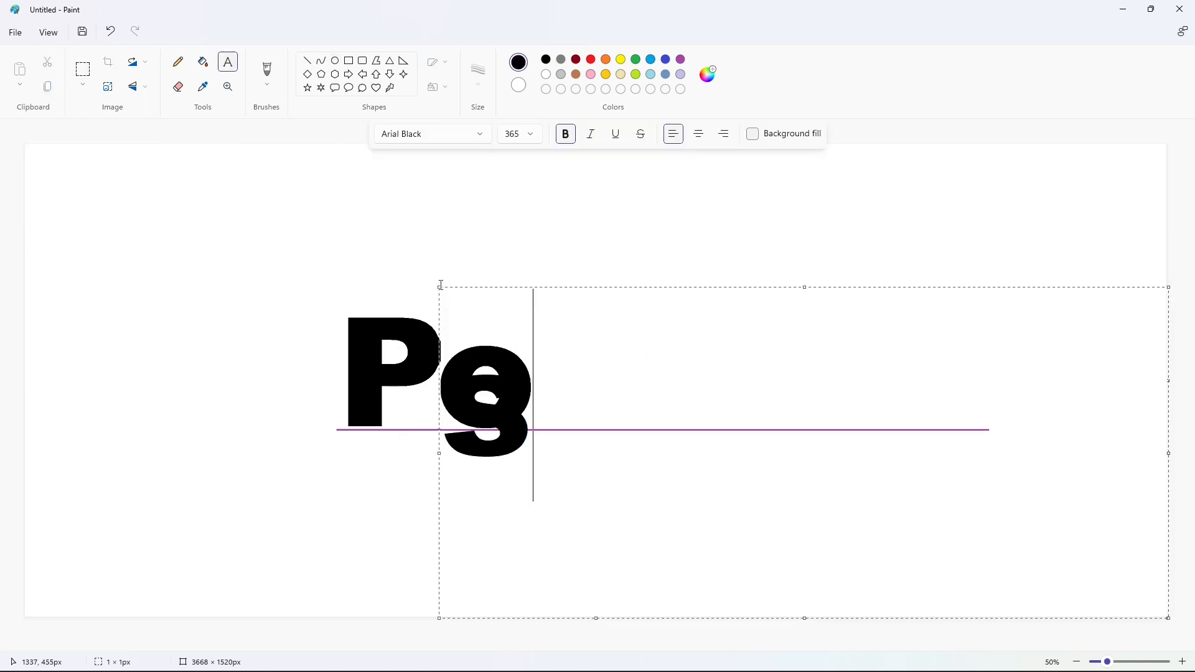
drag(440, 286, 546, 388)
Step: Cut the s and paste it against the o, sitting on the purple baseline
click(85, 74)
drag(513, 461, 693, 589)
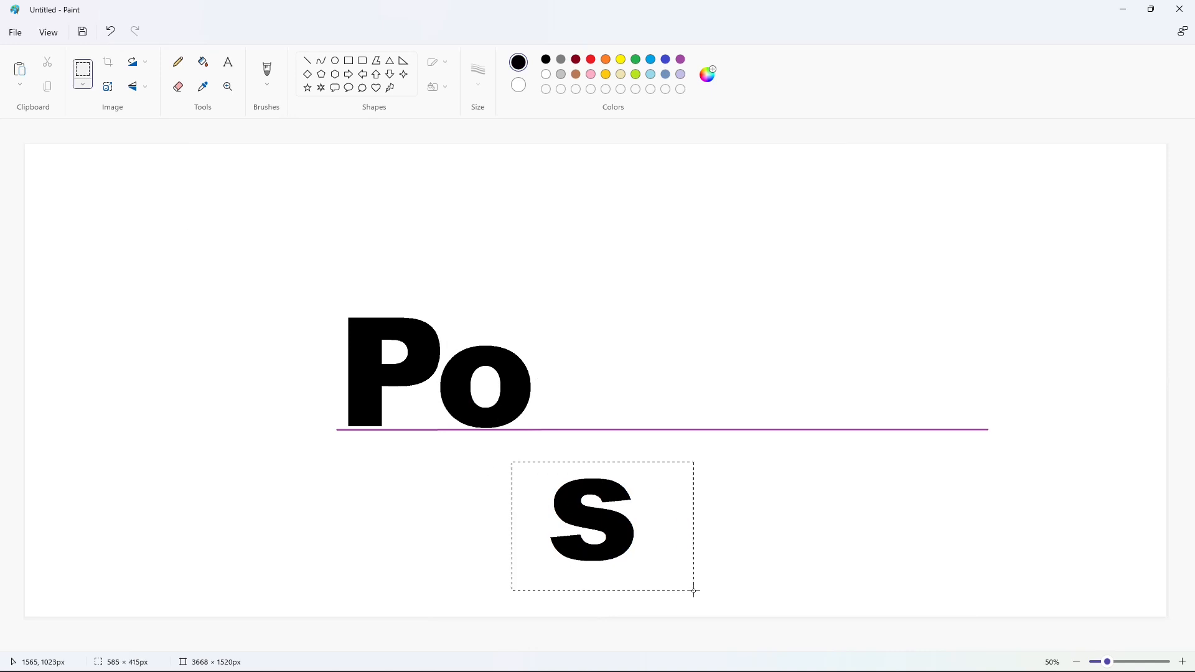
key(ctrl+x)
key(ctrl+v)
drag(117, 215, 587, 399)
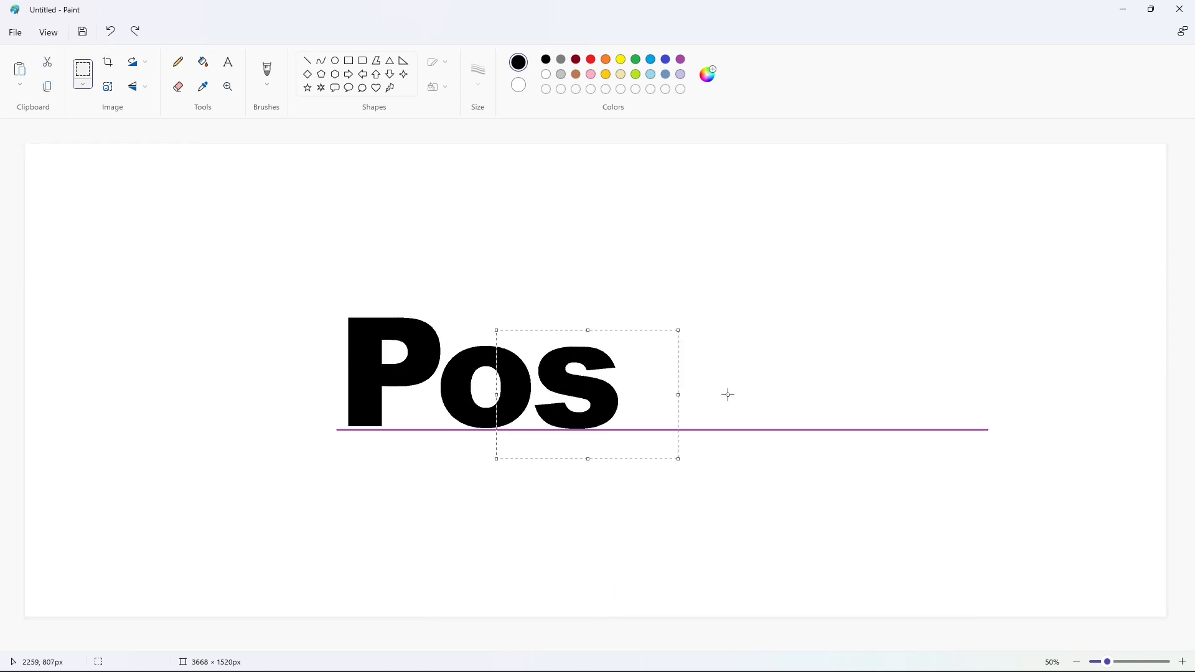
key(Up)
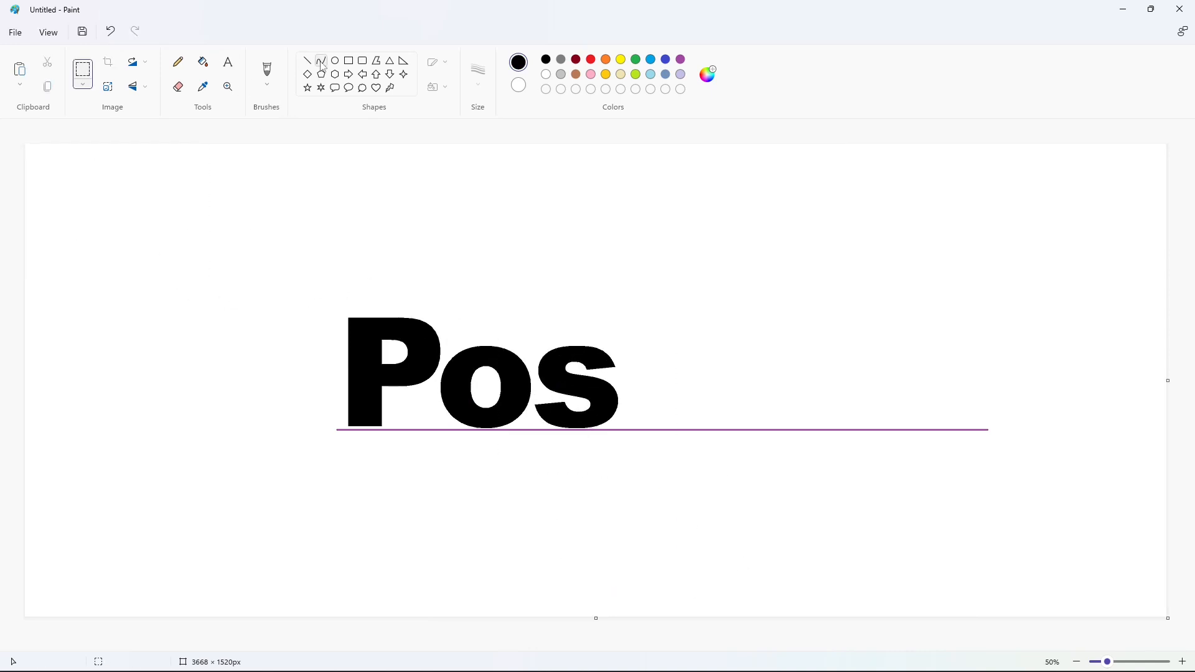
Step: Add a lowercase t in the same text style below the purple baseline
click(228, 64)
click(647, 417)
text(t)
mouse_move(648, 200)
mouse_down()
mouse_move(632, 255)
mouse_move(609, 257)
mouse_move(648, 429)
mouse_up()
Step: Copy the t, undo the original and paste the letter against the s on the baseline
click(83, 69)
drag(592, 468, 789, 622)
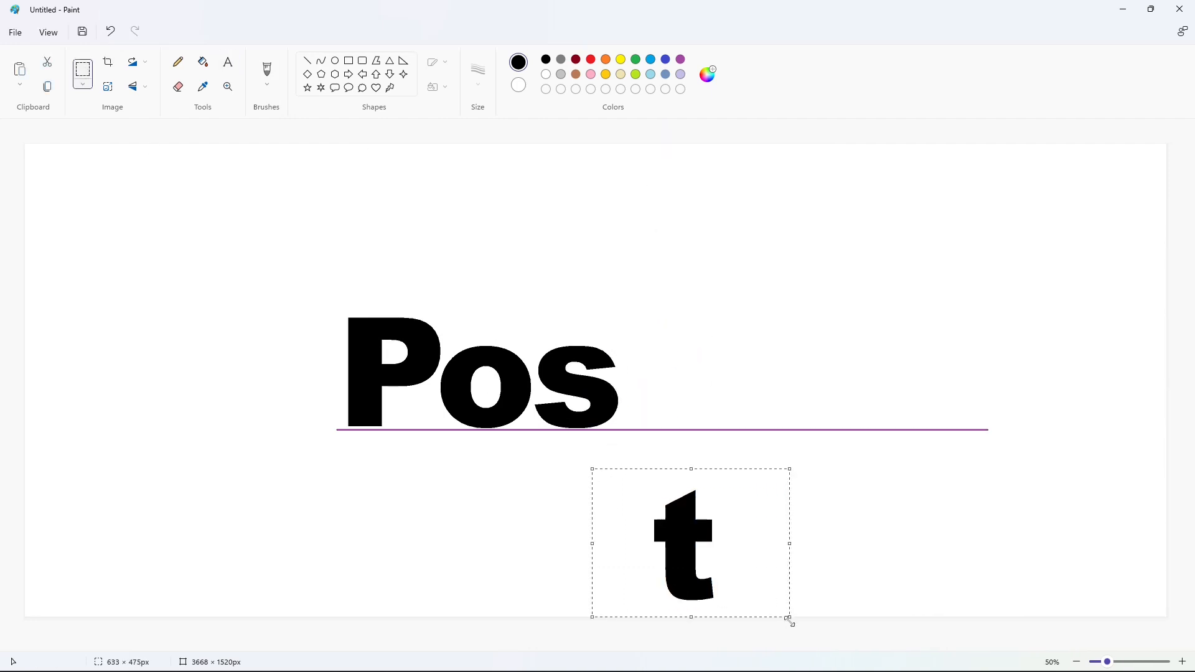
key(ctrl+c)
key(ctrl+z)
key(ctrl+v)
drag(107, 213, 682, 341)
Step: Extend the t's stem upward with a copied piece of its top and trim the slanted end flat with a white rectangle
key(ctrl+c)
click(1051, 621)
click(1182, 662)
scroll(525, 606, down, 2)
drag(517, 646, 845, 646)
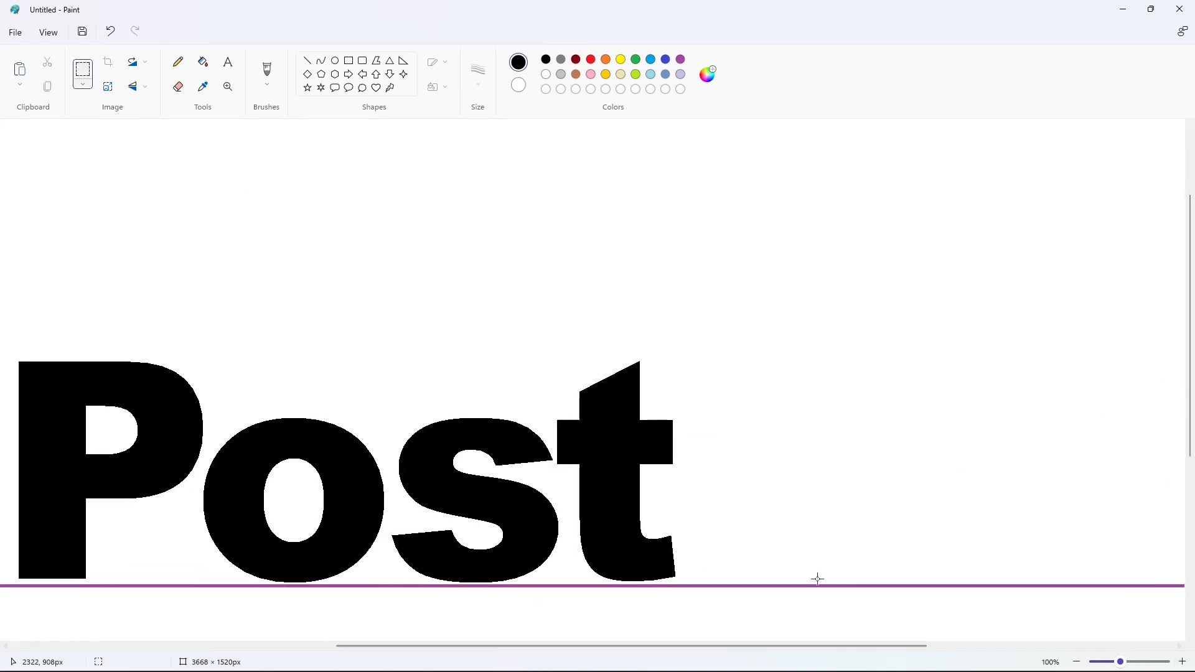
key(ctrl+v)
drag(91, 197, 615, 374)
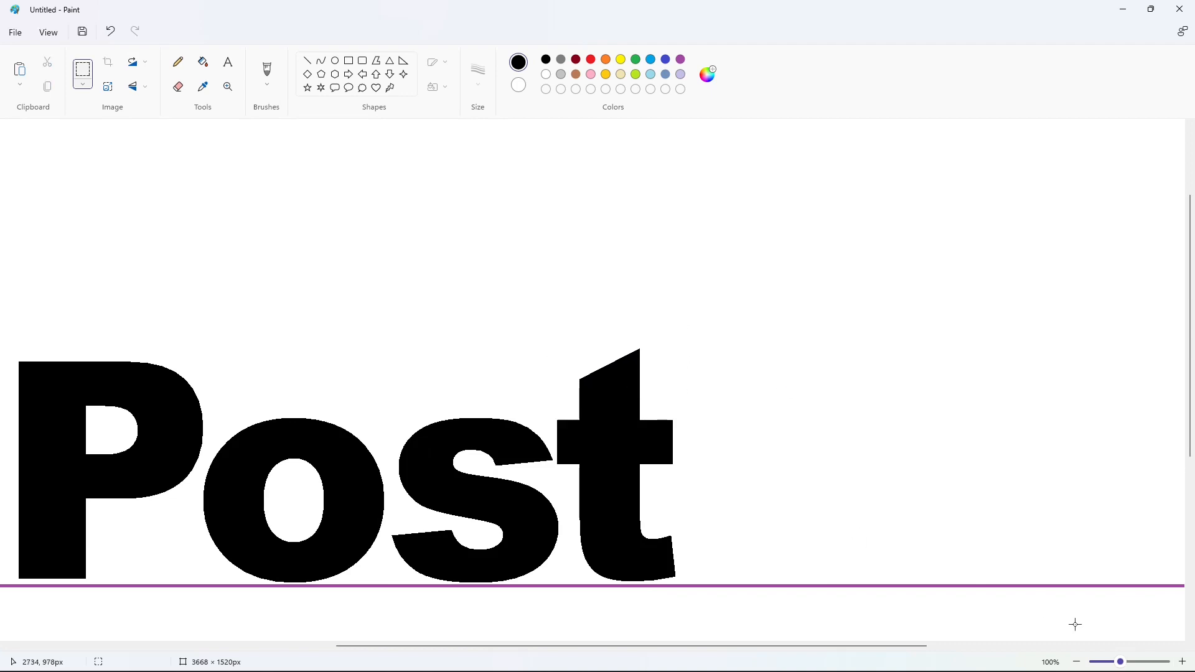
click(1077, 662)
click(349, 61)
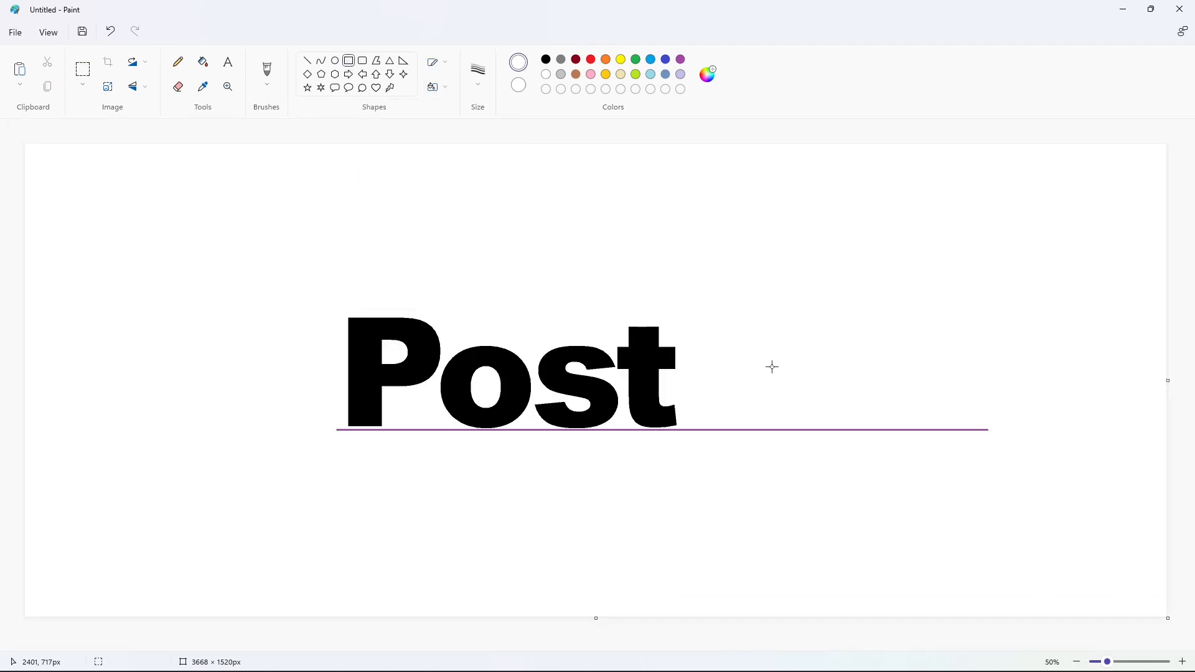
Step: Extend the foot of the t to the right with two black lines and fill the space between them black
click(1182, 662)
scroll(566, 629, down, 3)
drag(557, 646, 876, 646)
click(308, 60)
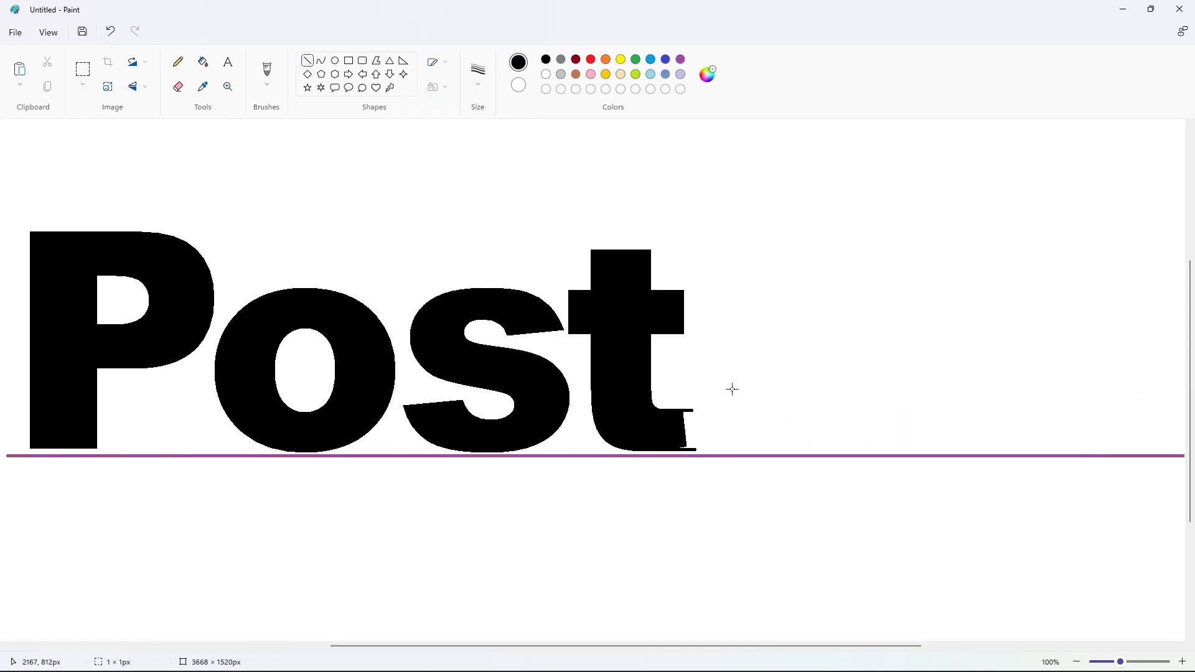
click(203, 64)
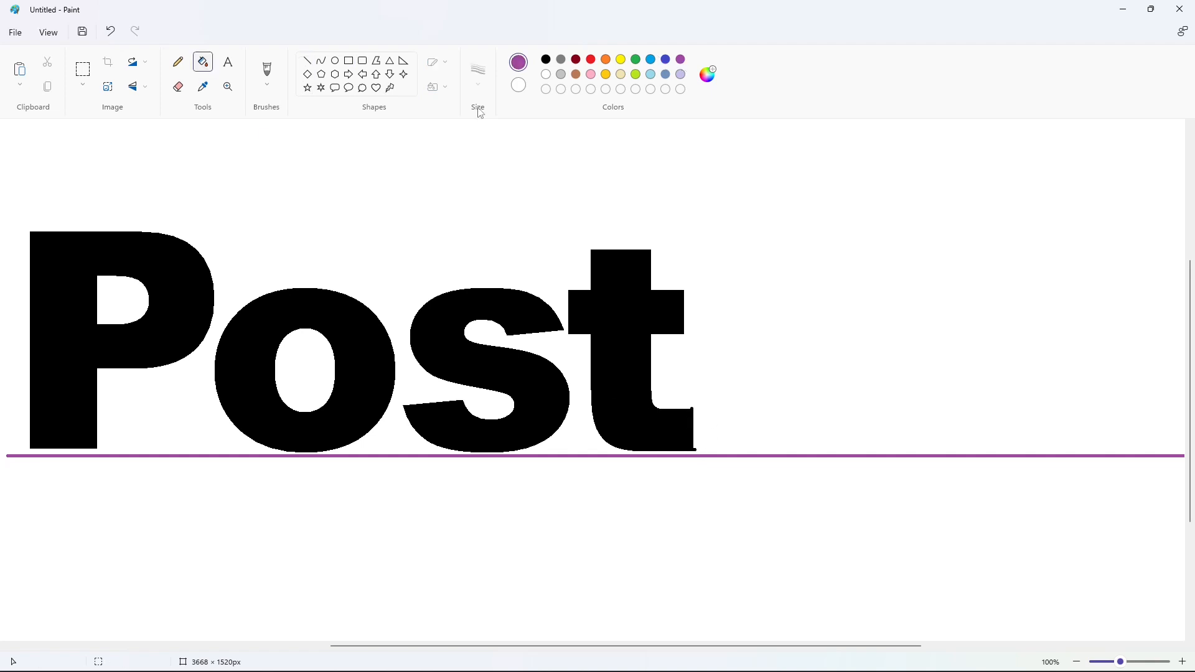
Step: Trim the t's foot flush with its crossbar using a purple vertical guide line, then fill the excess and the guide white
click(308, 61)
drag(686, 333, 686, 377)
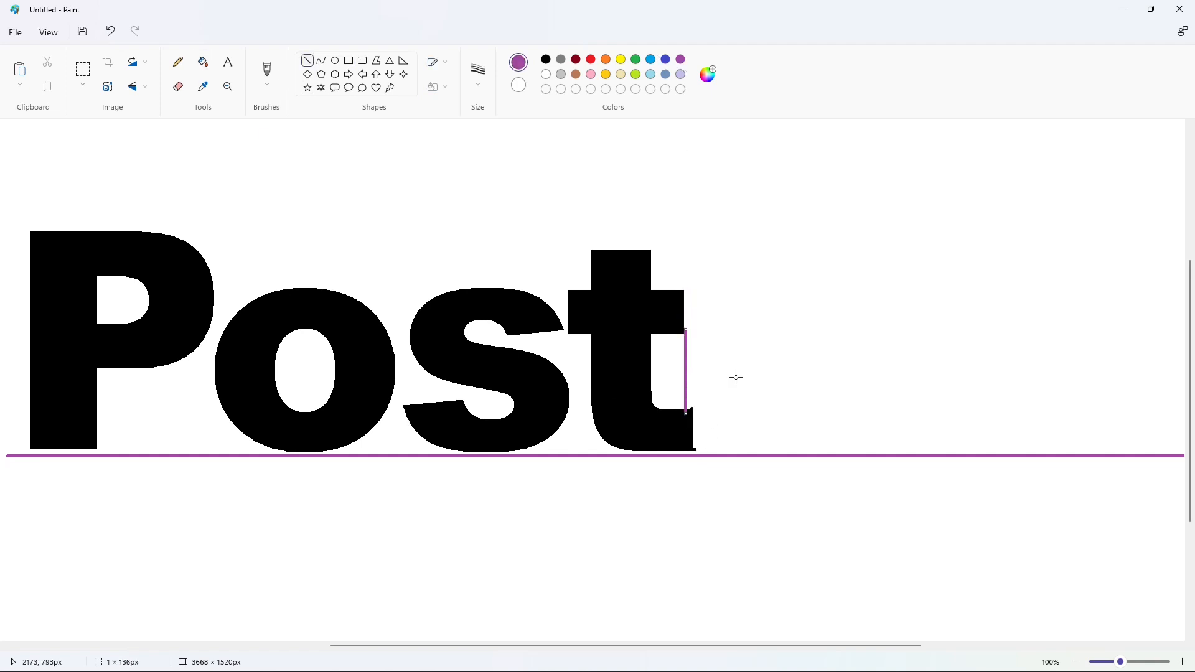
click(735, 377)
click(203, 63)
click(546, 74)
scroll(830, 397, down, 3)
click(690, 429)
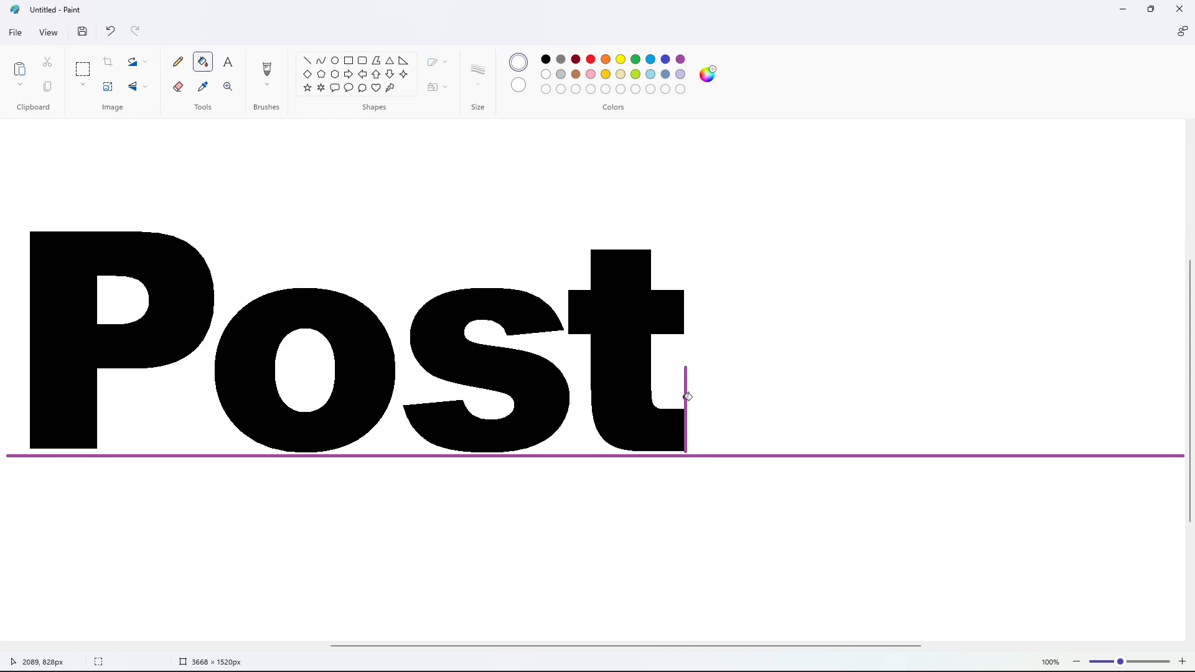
Step: Draw a small black square right after the t as the hyphen and fill it black
click(1076, 661)
click(1076, 661)
click(349, 60)
click(545, 59)
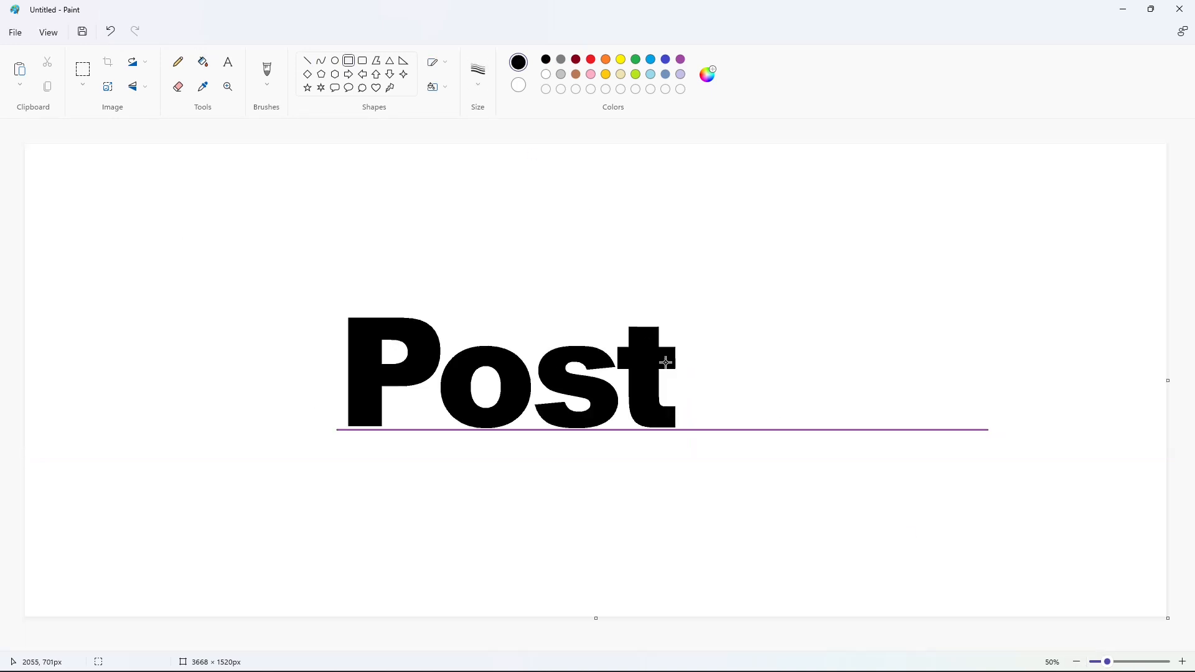
drag(682, 372, 711, 403)
click(203, 62)
click(697, 387)
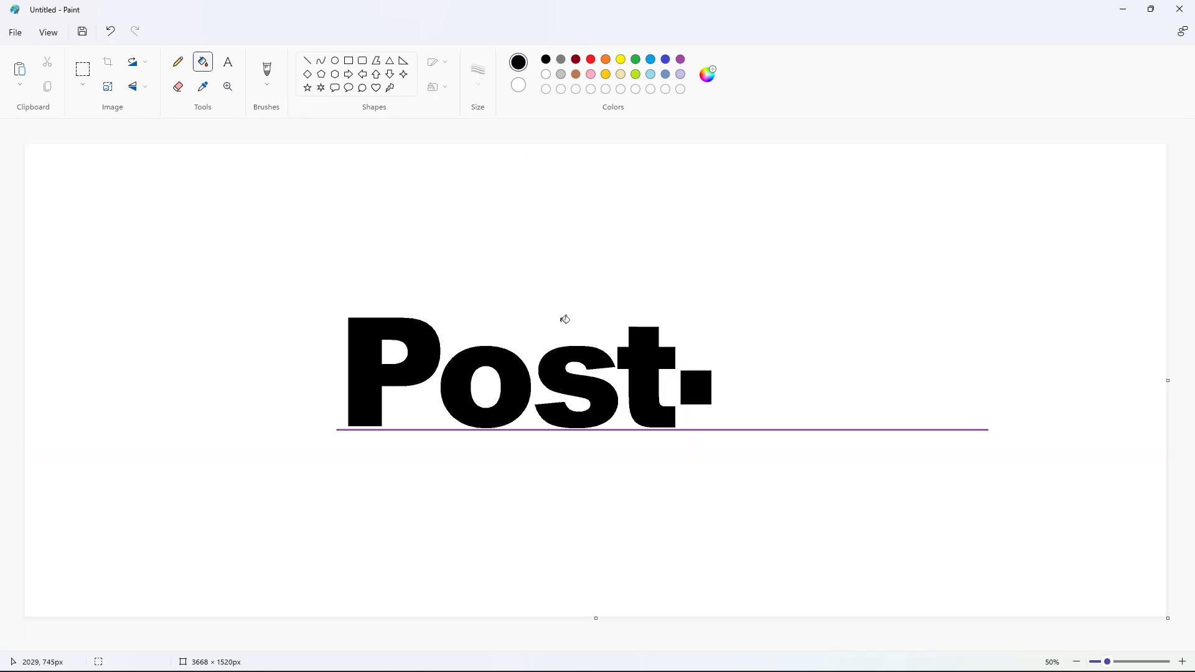
Step: Add a lowercase i in the same text style below the purple baseline
click(229, 62)
click(554, 347)
text(i)
mouse_move(552, 344)
mouse_down()
mouse_move(699, 276)
mouse_move(707, 255)
mouse_move(686, 410)
mouse_up()
Step: Copy the i, undo the original and paste the letter right after the hyphen on the baseline
click(83, 69)
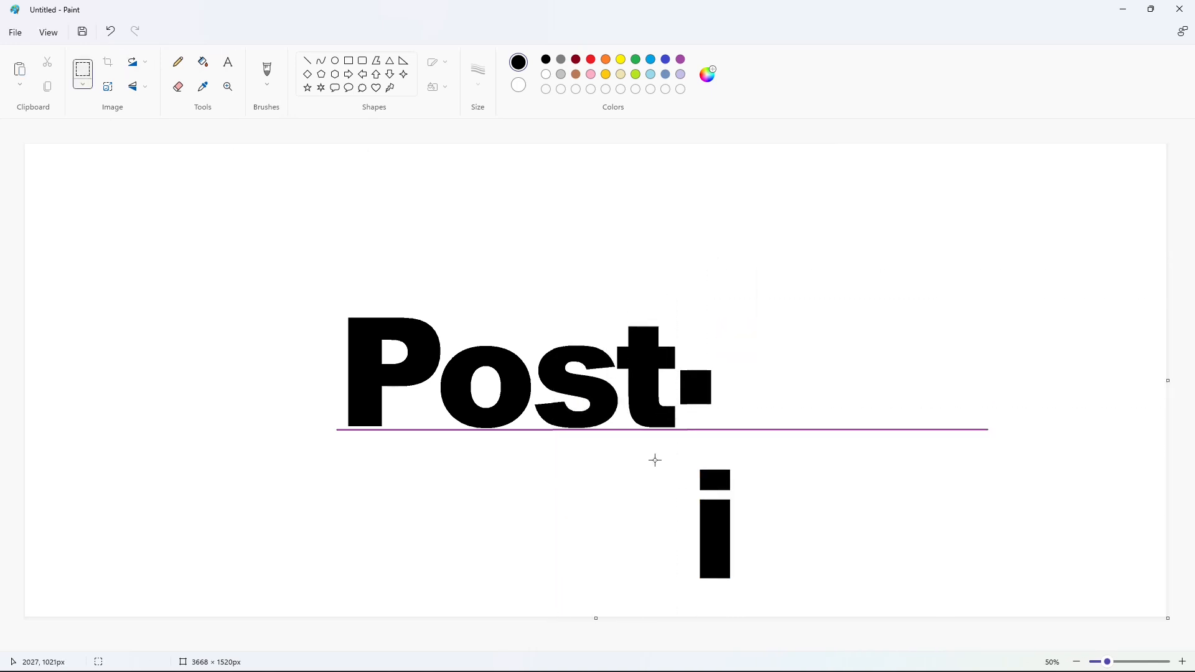
drag(657, 452, 829, 598)
key(ctrl+c)
key(ctrl+v)
drag(93, 224, 670, 363)
key(ctrl+z)
key(ctrl+z)
key(ctrl+v)
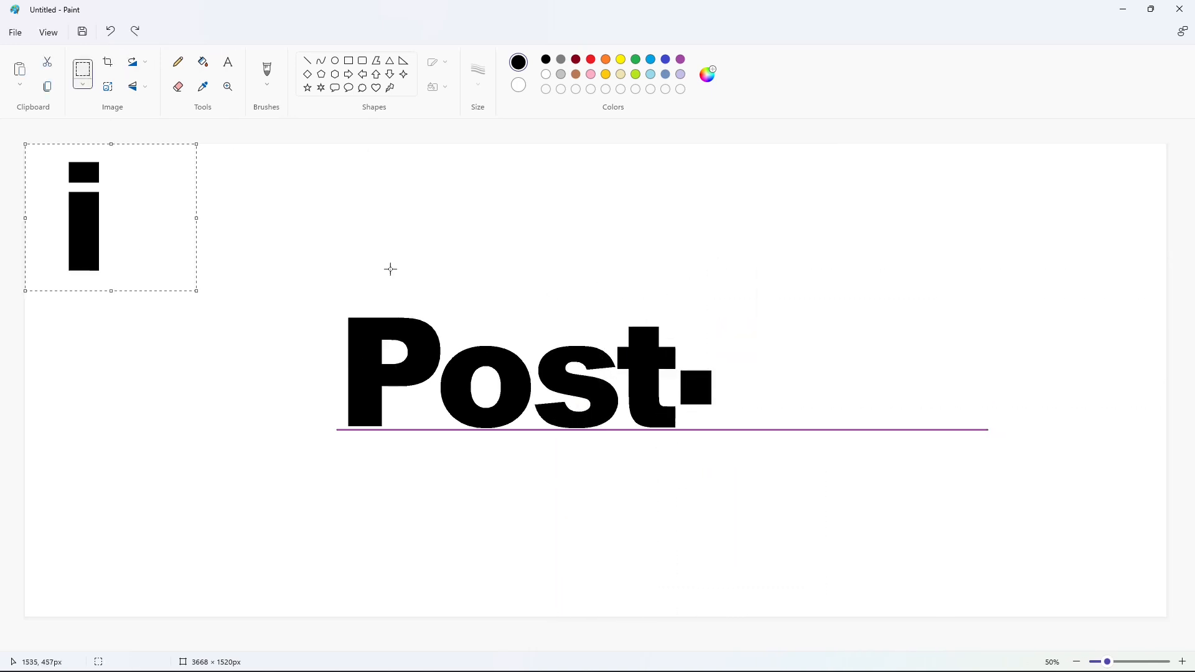
drag(74, 231, 721, 388)
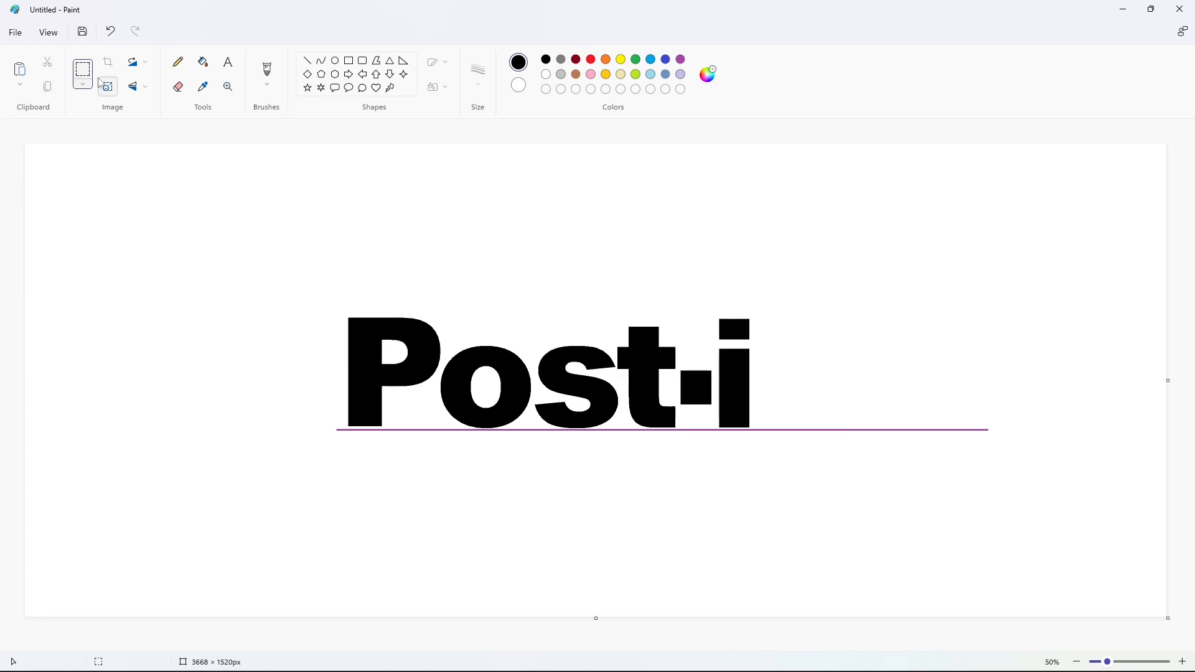
Step: Copy the upper part of the i and try to place a stretched duplicate on top of the letter
key(ctrl+c)
key(ctrl+v)
drag(63, 207, 64, 369)
drag(98, 288, 774, 265)
key(ctrl+z)
Step: Paste the copied upper part of the i, stretch it taller and stack it on the stem to lengthen the letter
scroll(546, 628, up, 1)
drag(546, 646, 948, 646)
key(ctrl+v)
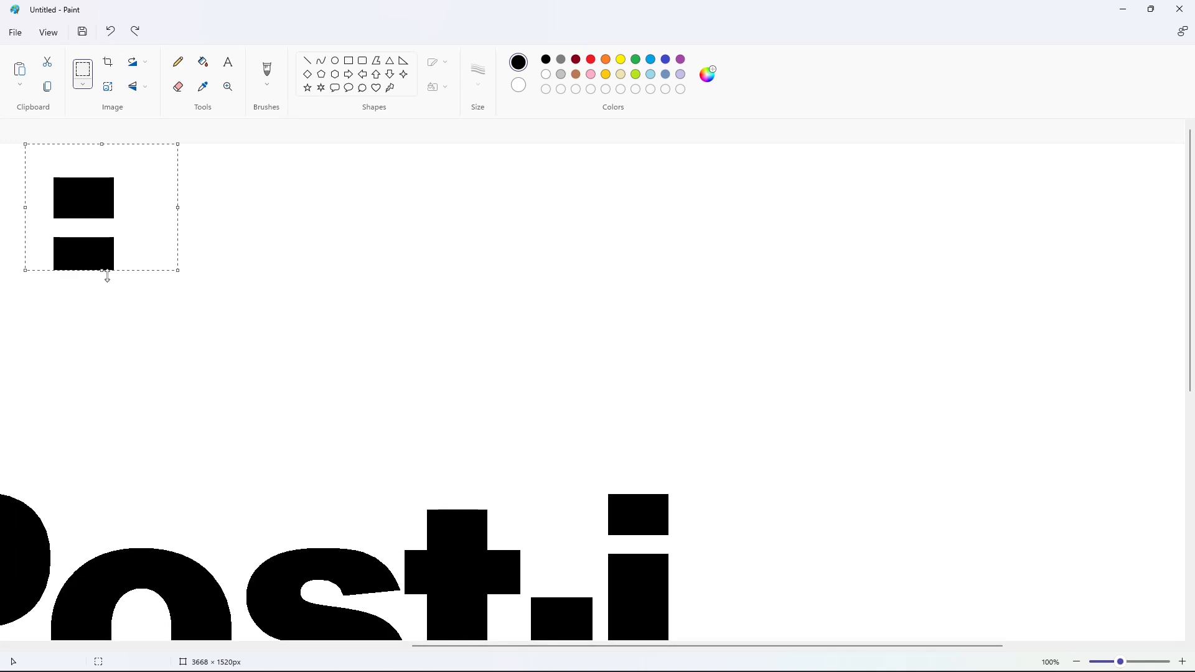
drag(102, 270, 101, 387)
drag(59, 318, 614, 497)
click(853, 496)
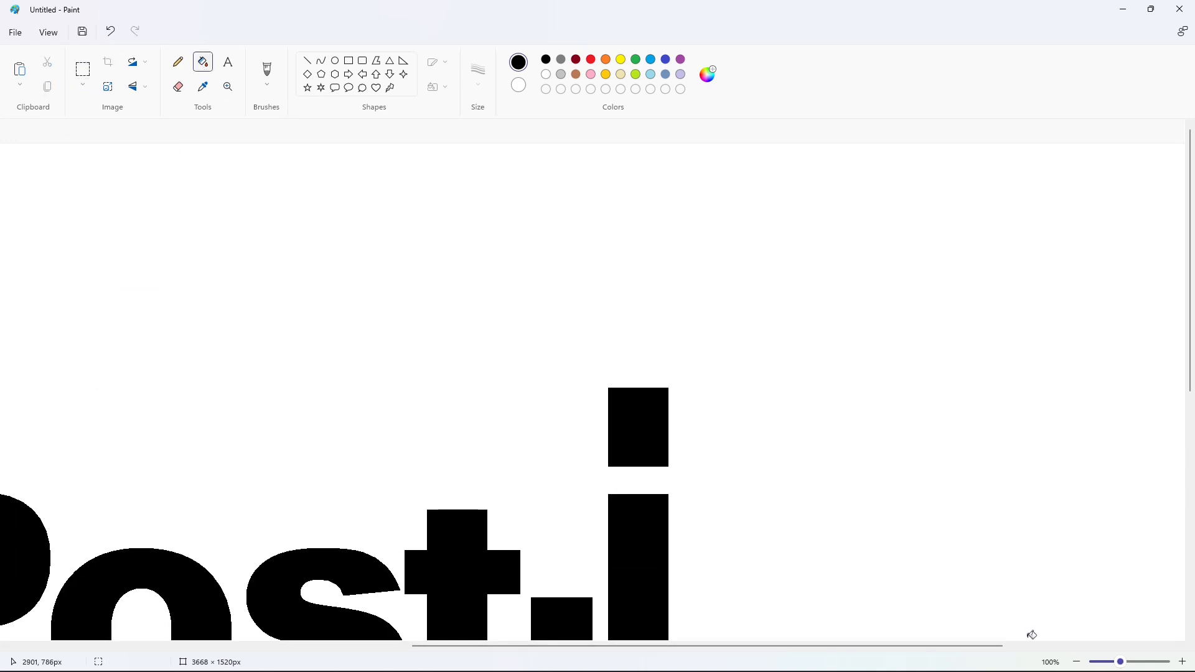
Step: Paste the copied piece again and align it over the remaining gap to make the i one solid bar
click(1077, 663)
click(1182, 662)
drag(641, 647, 1064, 641)
key(ctrl+v)
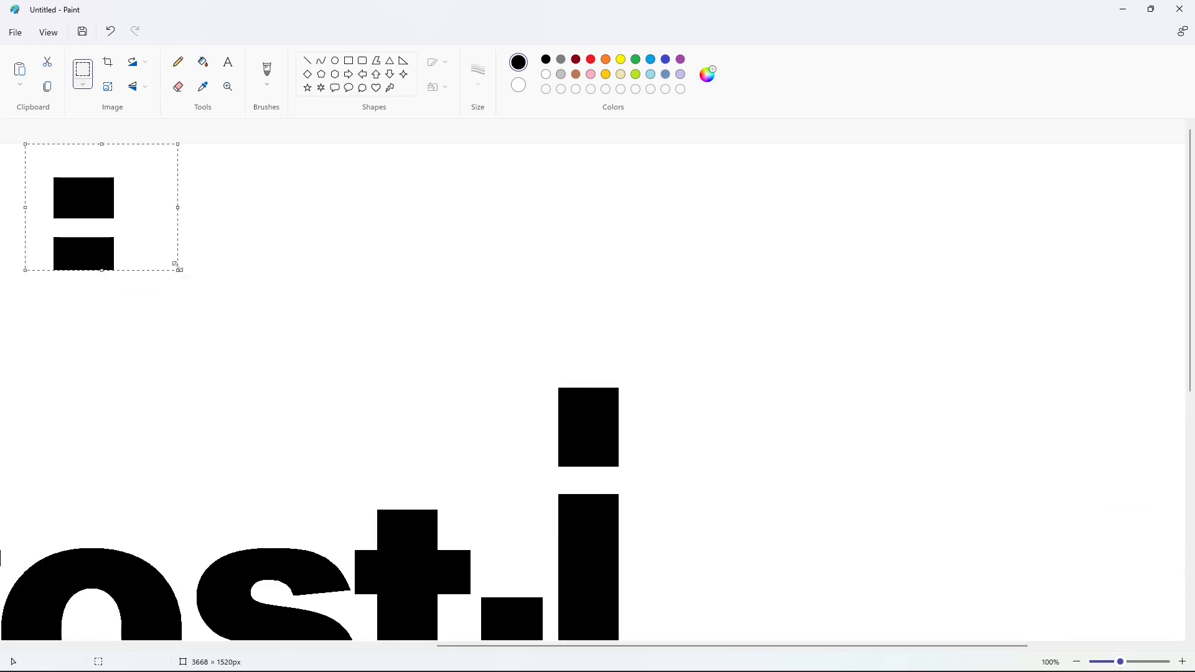
drag(84, 199, 593, 483)
key(Left)
key(Left)
key(Left)
key(Left)
click(815, 514)
Step: Shorten the i's bar by covering its upper end with a white rectangle, leaving it slightly taller than the P
click(1077, 661)
click(348, 61)
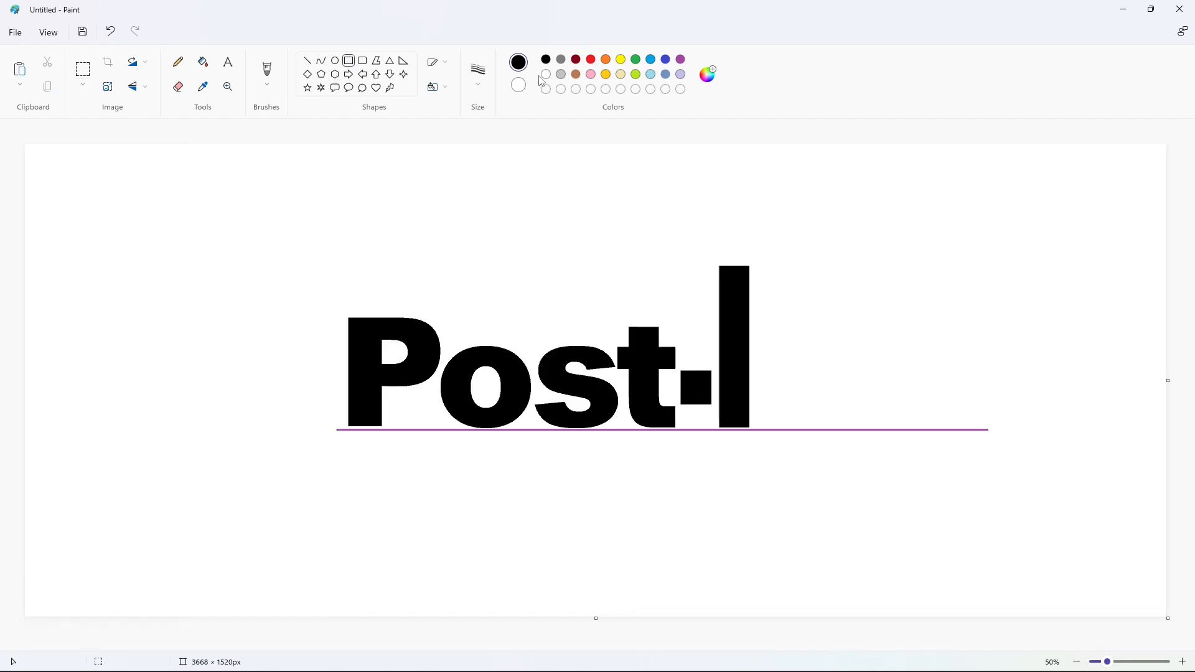
click(545, 75)
drag(667, 232, 827, 311)
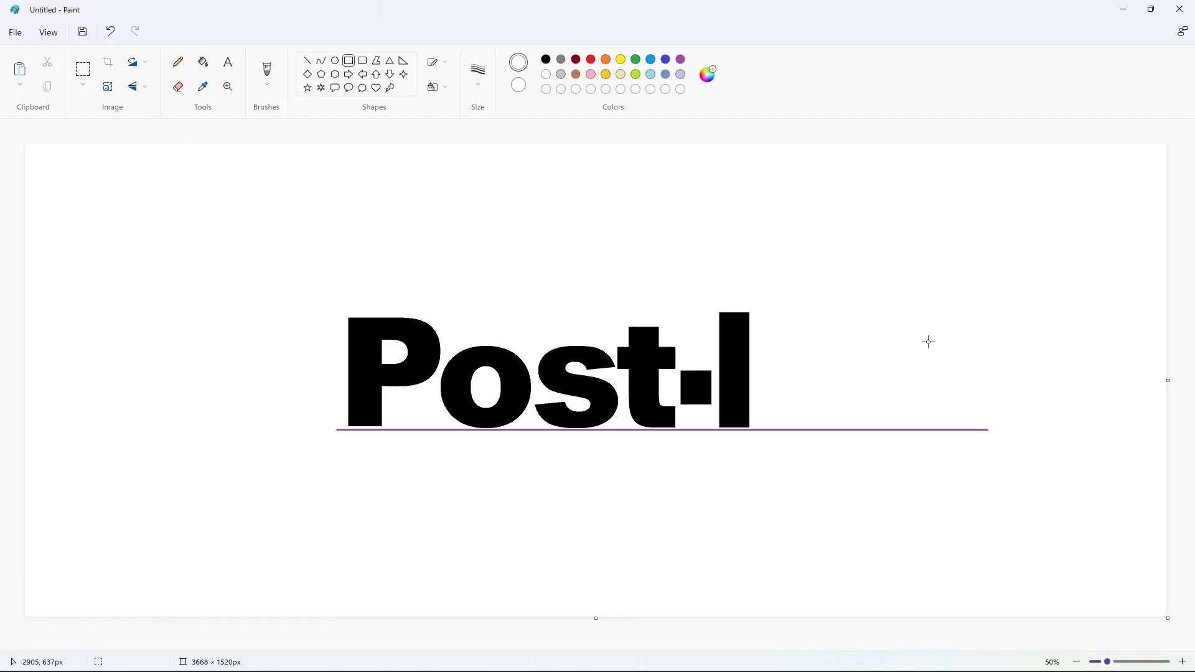
Step: Draw a purple horizontal line across the i's bar just above the t's crossbar level and fill it white to separate the dot
click(1182, 663)
scroll(940, 598, down, 2)
click(680, 59)
click(307, 60)
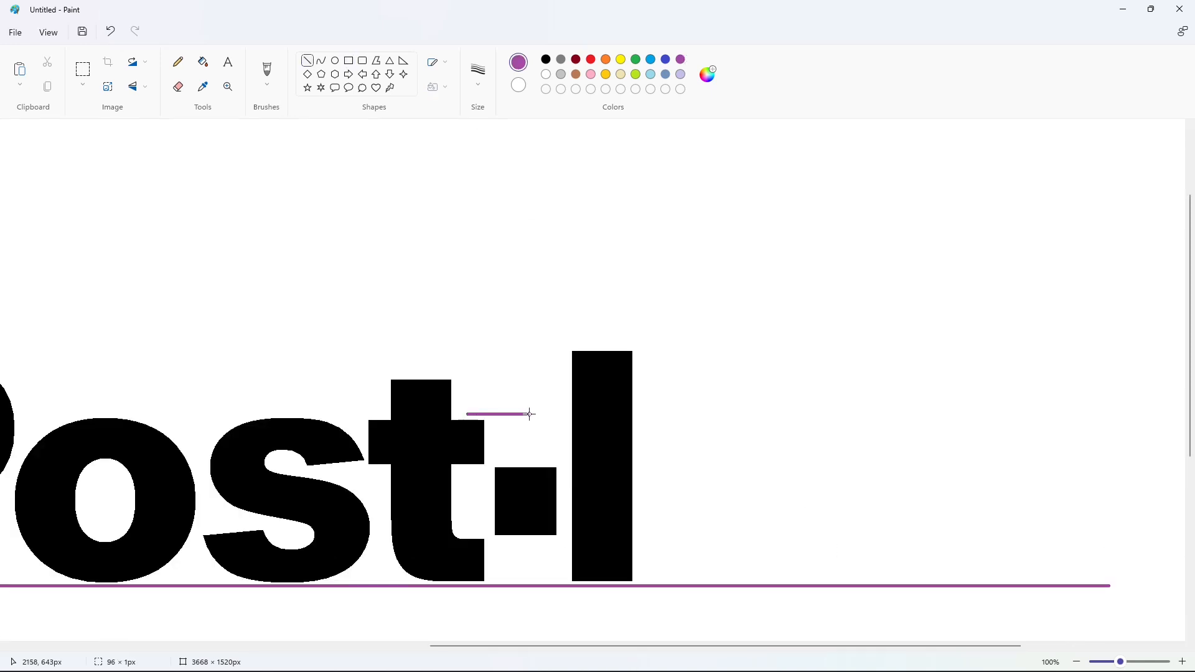
key(Down)
key(Down)
key(Down)
key(Down)
key(Down)
key(Down)
key(Down)
click(735, 366)
click(546, 74)
click(674, 418)
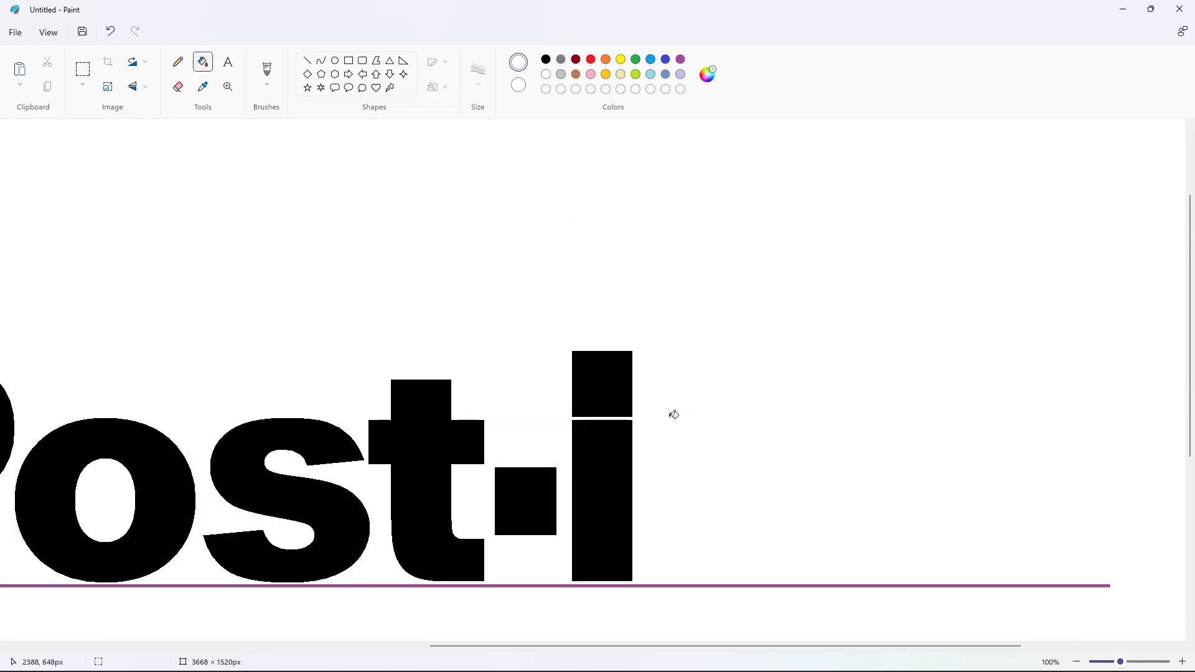
Step: Widen the gap under the i's dot with a second white line and fill the black sliver in between white
drag(660, 412, 660, 412)
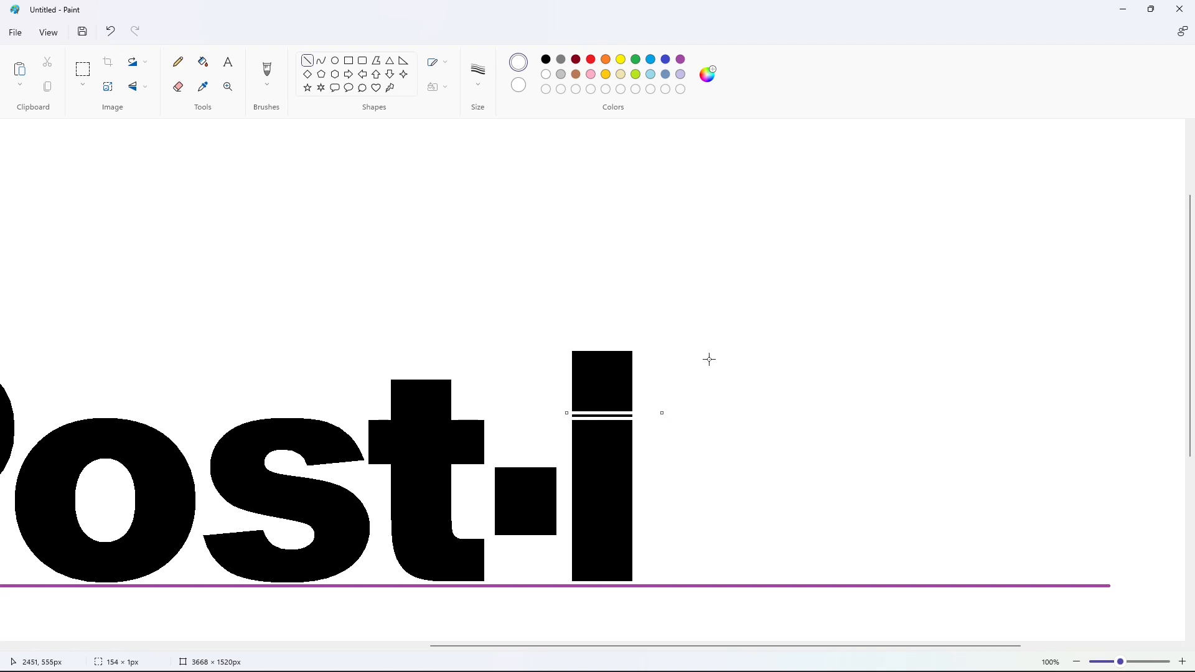
click(210, 66)
click(583, 415)
click(1076, 662)
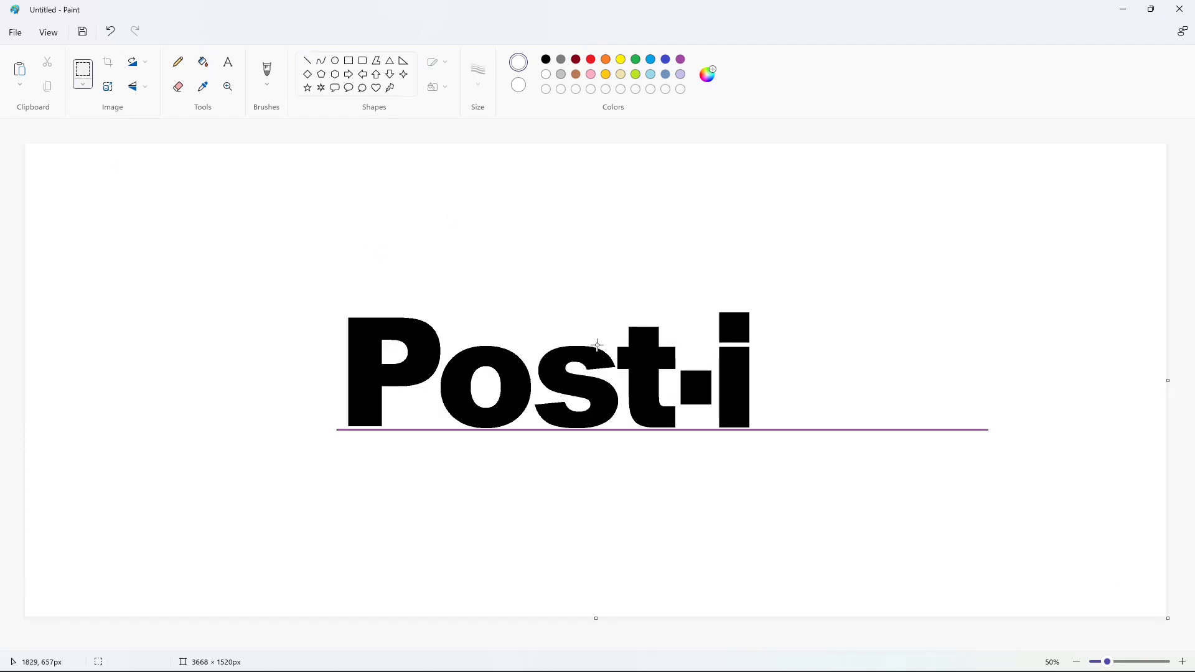
Step: Copy the t of Post into the blank area in the canvas's upper-left corner and fill the neighbouring s and hyphen fragments white
drag(588, 309, 698, 443)
key(ctrl+c)
key(ctrl+v)
drag(70, 193, 83, 216)
click(203, 62)
click(53, 221)
click(52, 249)
click(138, 250)
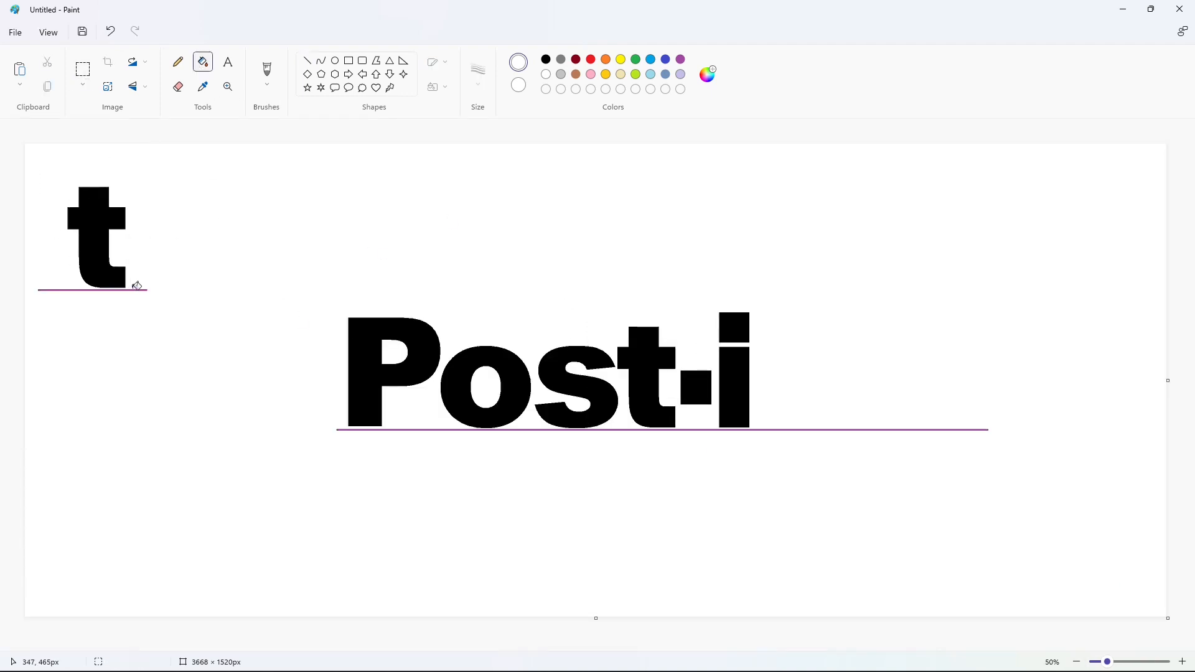
Step: Duplicate the isolated t and place it just after the i on the baseline, leaving a narrow gap
click(82, 69)
drag(40, 152, 185, 344)
key(ctrl+c)
key(ctrl+v)
drag(118, 262, 776, 409)
key(Right)
key(Right)
key(Right)
key(Right)
key(Right)
key(Right)
key(Right)
key(Right)
key(Right)
key(Right)
key(Right)
key(Right)
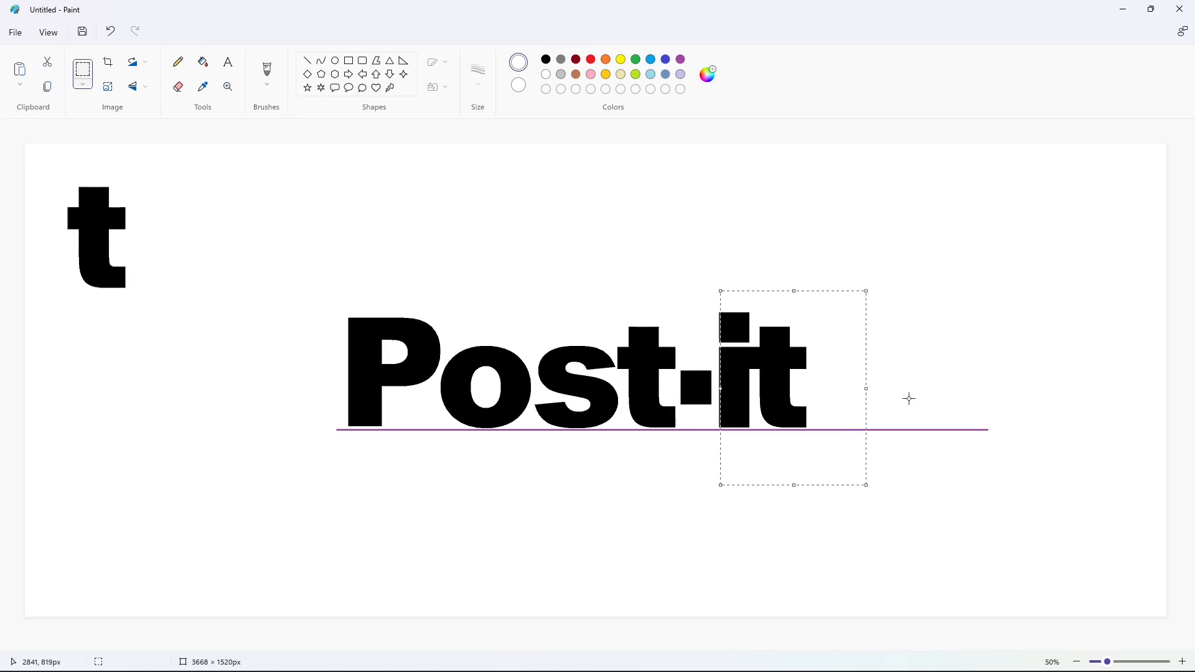
key(Right)
key(Right)
key(Right)
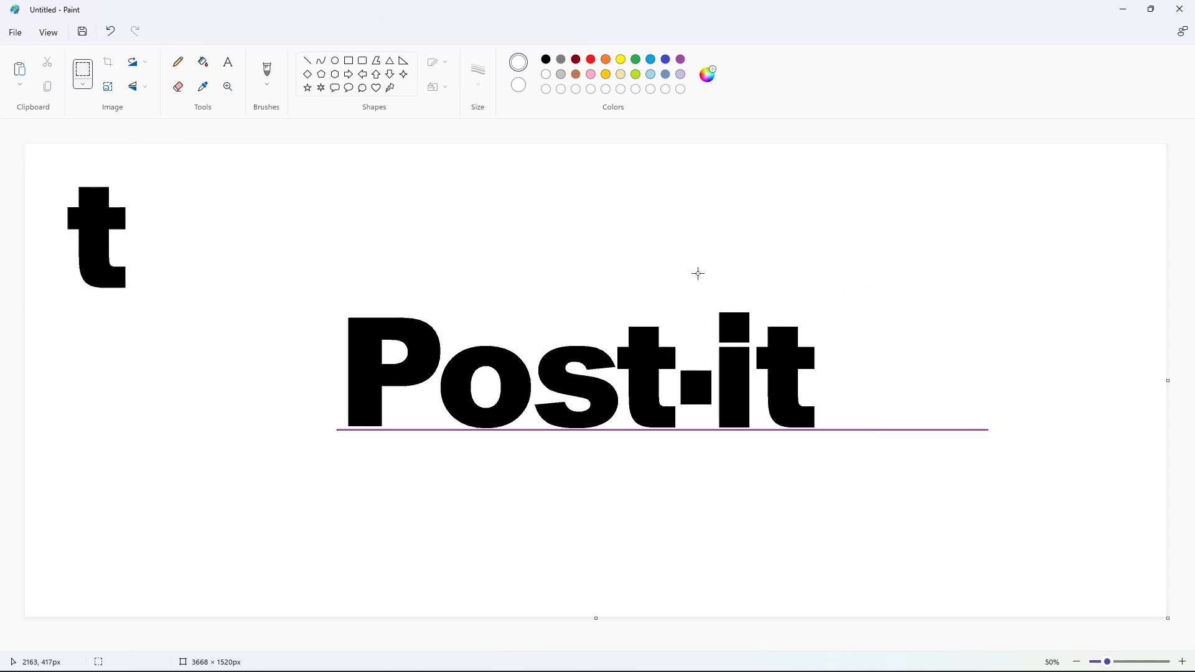
Step: Copy the P to the blank area beside the word and fill the spare t, the copy's leftover fragments and the original P white
drag(450, 468, 451, 468)
key(ctrl+c)
key(ctrl+v)
drag(163, 278, 150, 417)
click(203, 61)
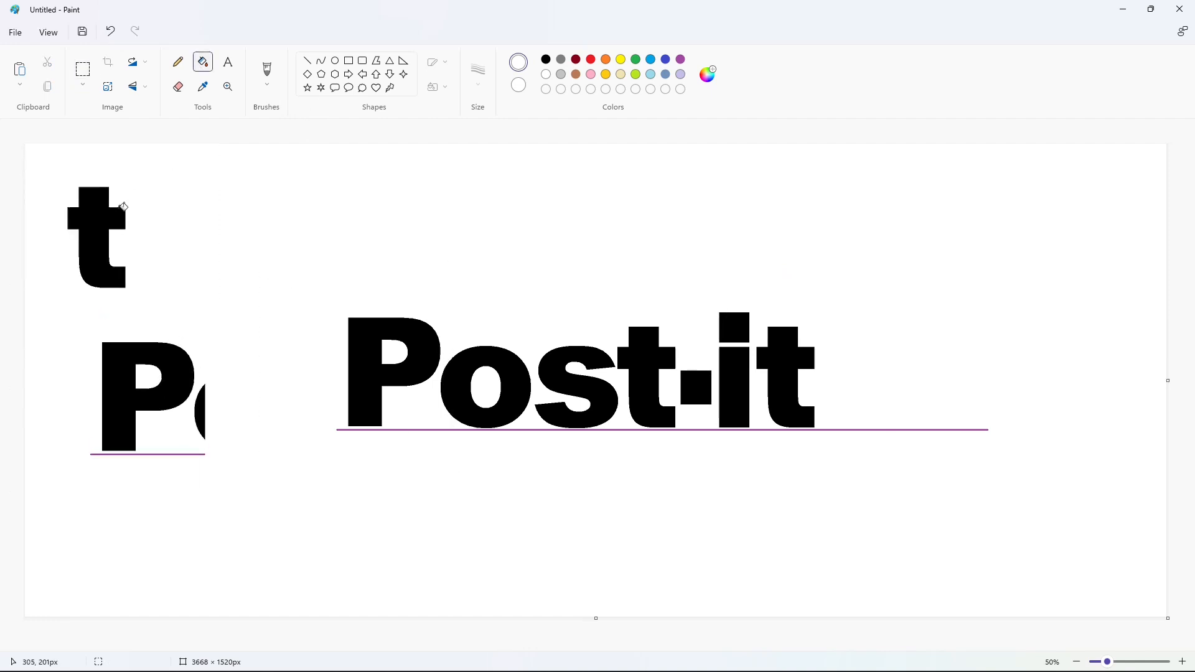
click(116, 213)
click(201, 411)
click(194, 454)
click(366, 373)
Step: Duplicate the isolated P and place it back at the start of the word, resting on the guide line against the o
click(83, 68)
drag(59, 245, 288, 533)
key(ctrl+c)
key(ctrl+v)
drag(117, 272, 406, 348)
key(Left)
key(Left)
key(Left)
key(Left)
key(Left)
key(Left)
click(605, 396)
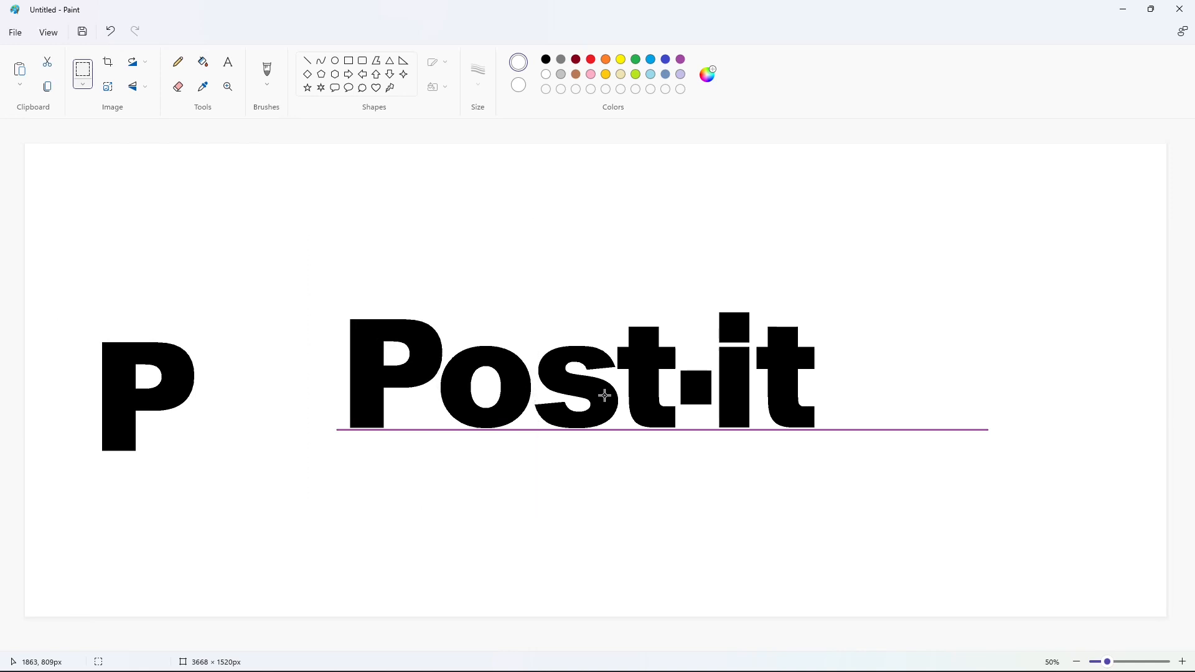
Step: Fill the spare P and the purple guide line white, and draw a small black circle outline beside the last t's upper end
click(156, 347)
click(874, 429)
click(335, 61)
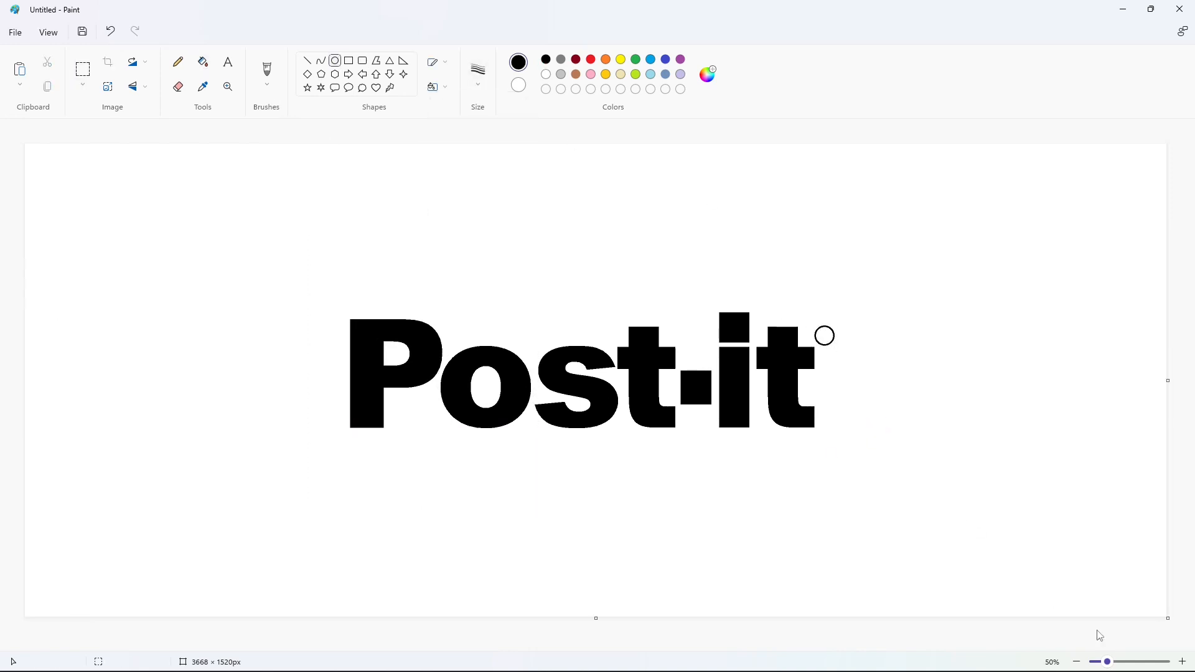
Step: Add the letter R beside the small circle in Ebrima at size 50
click(1120, 662)
drag(543, 646, 1020, 648)
click(229, 63)
click(454, 133)
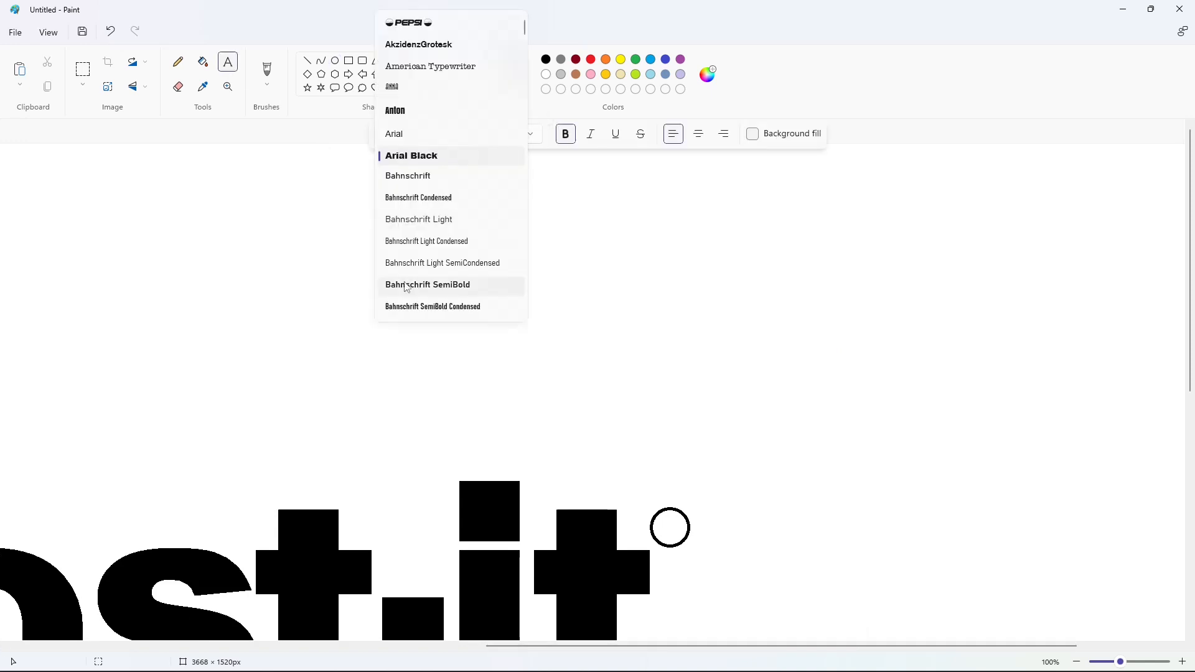
scroll(430, 249, down, 10)
click(473, 285)
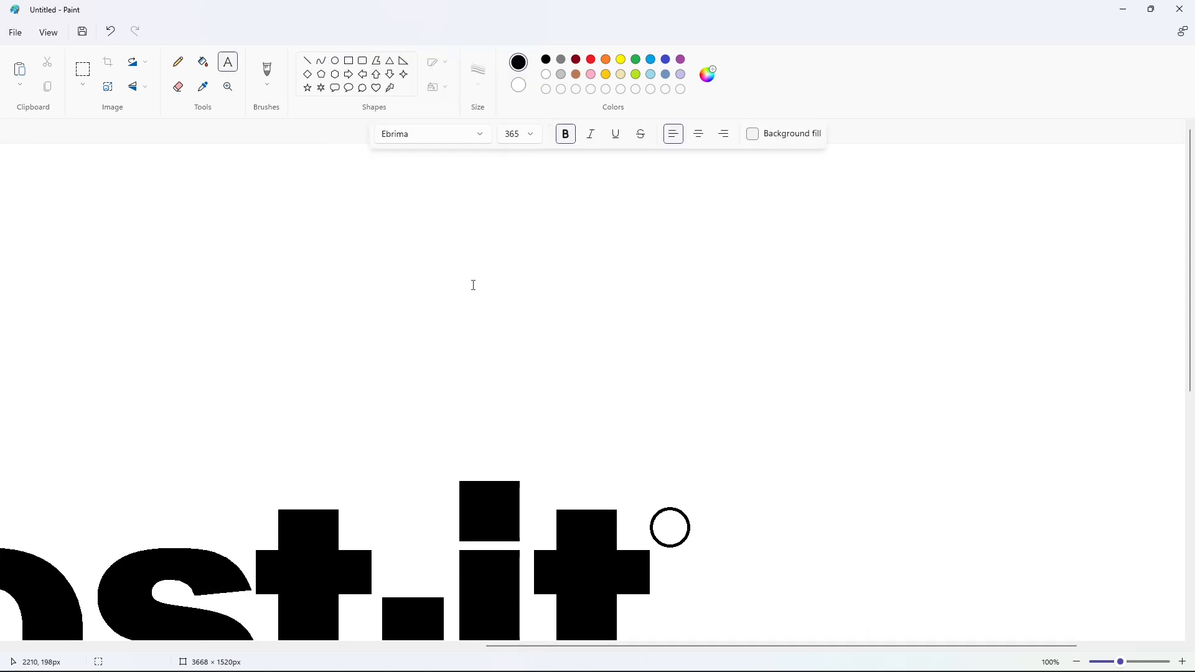
click(533, 137)
text(50)
key(Return)
click(743, 540)
text(R)
Step: Make the R non-bold, shift it closer to the circle and set its size to 40
key(ctrl+a)
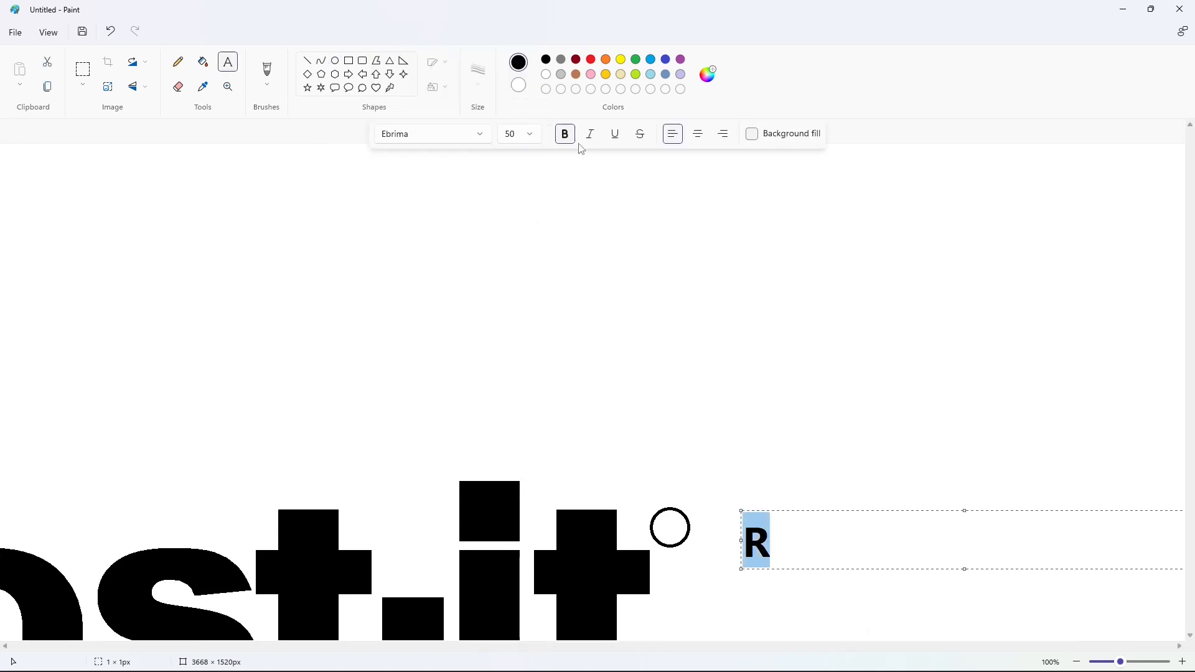
click(565, 134)
drag(742, 511, 717, 501)
key(ctrl+a)
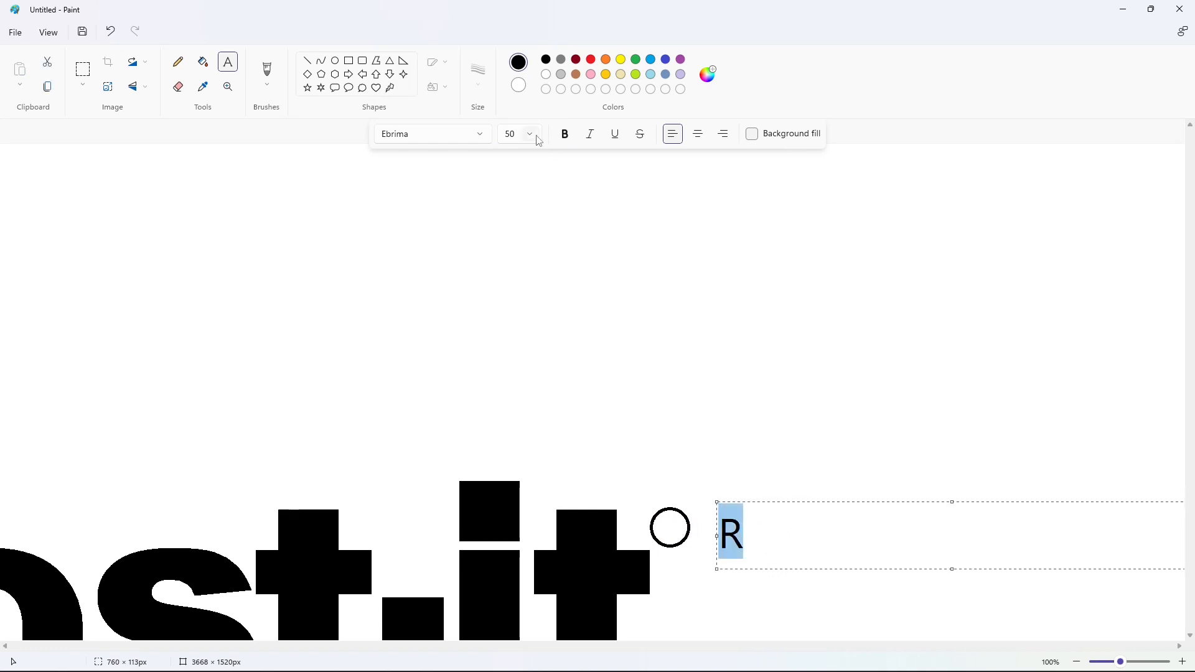
click(535, 138)
text(40)
key(Return)
Step: Try the R inside the small circle and delete it
click(89, 72)
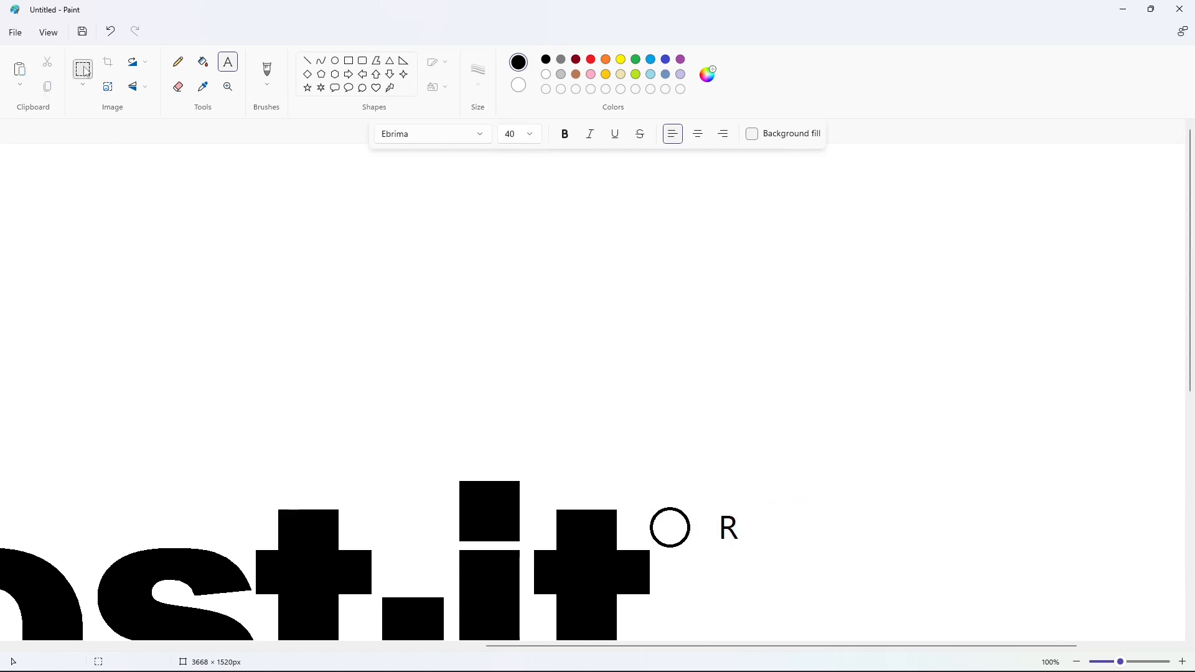
drag(691, 493, 766, 558)
key(ctrl+x)
key(ctrl+v)
mouse_move(48, 181)
mouse_down()
mouse_move(638, 523)
mouse_move(674, 527)
mouse_up()
key(Delete)
Step: Add a new letter R at size 45 in blank space beside the small circle
click(220, 65)
click(749, 513)
click(529, 135)
text(45)
key(Return)
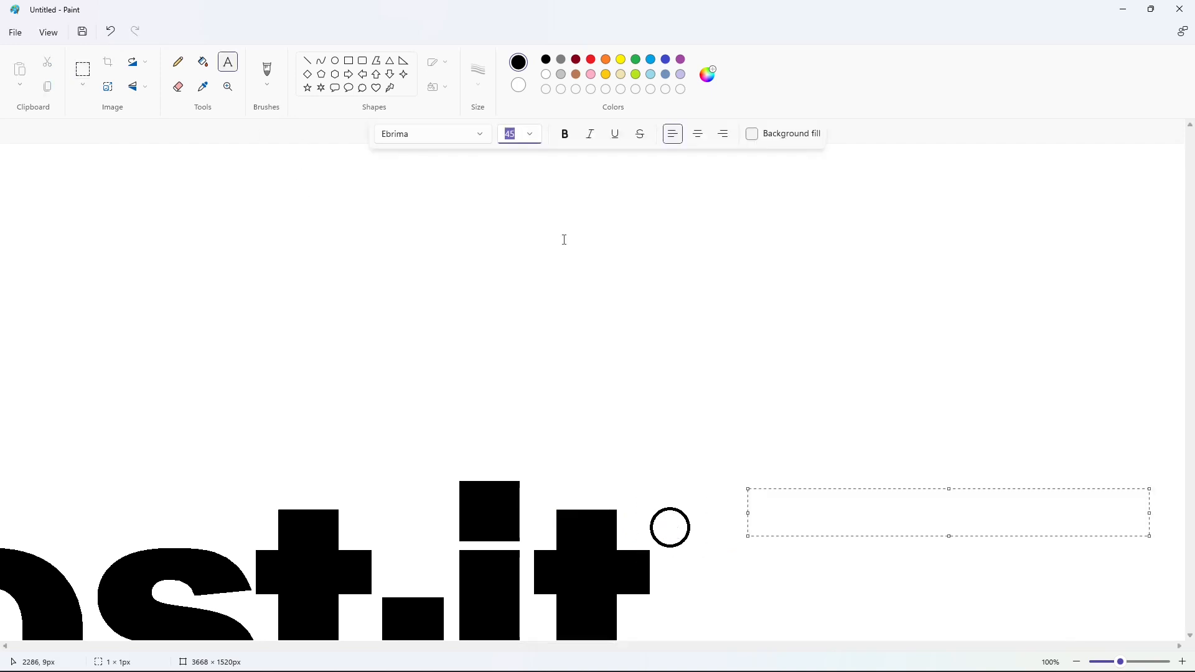
text(R)
Step: Cut the R and paste it centred inside the small circle to complete the registered mark
click(83, 70)
drag(715, 475, 875, 606)
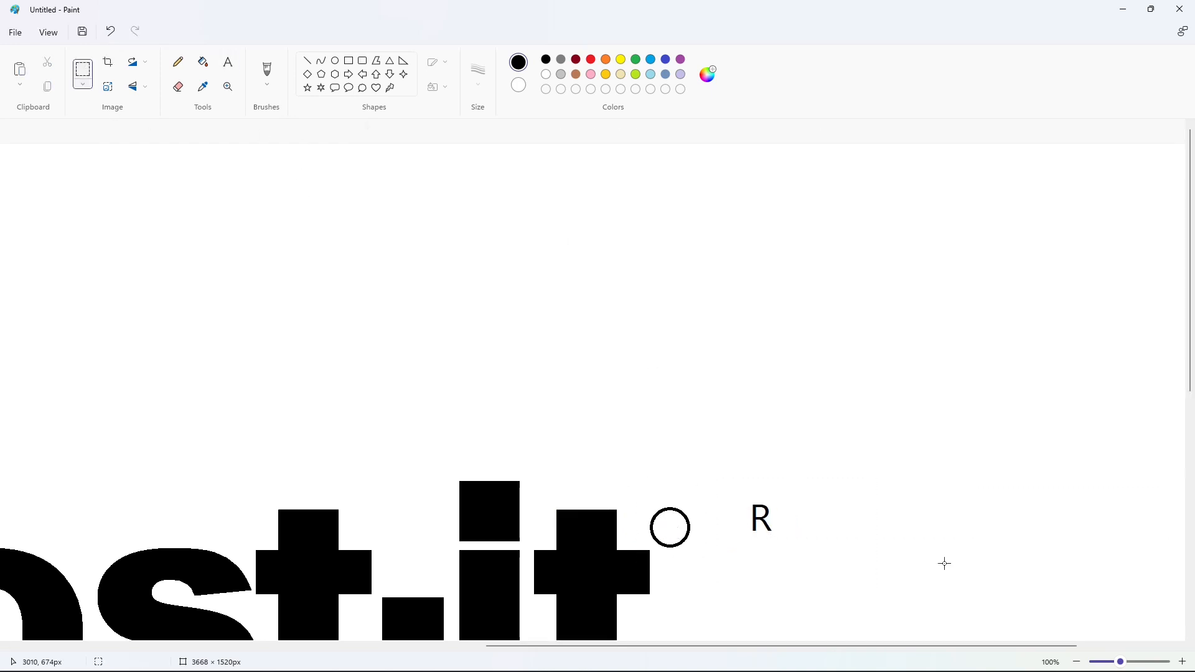
key(ctrl+x)
key(ctrl+v)
drag(73, 185, 673, 527)
click(936, 587)
click(1077, 662)
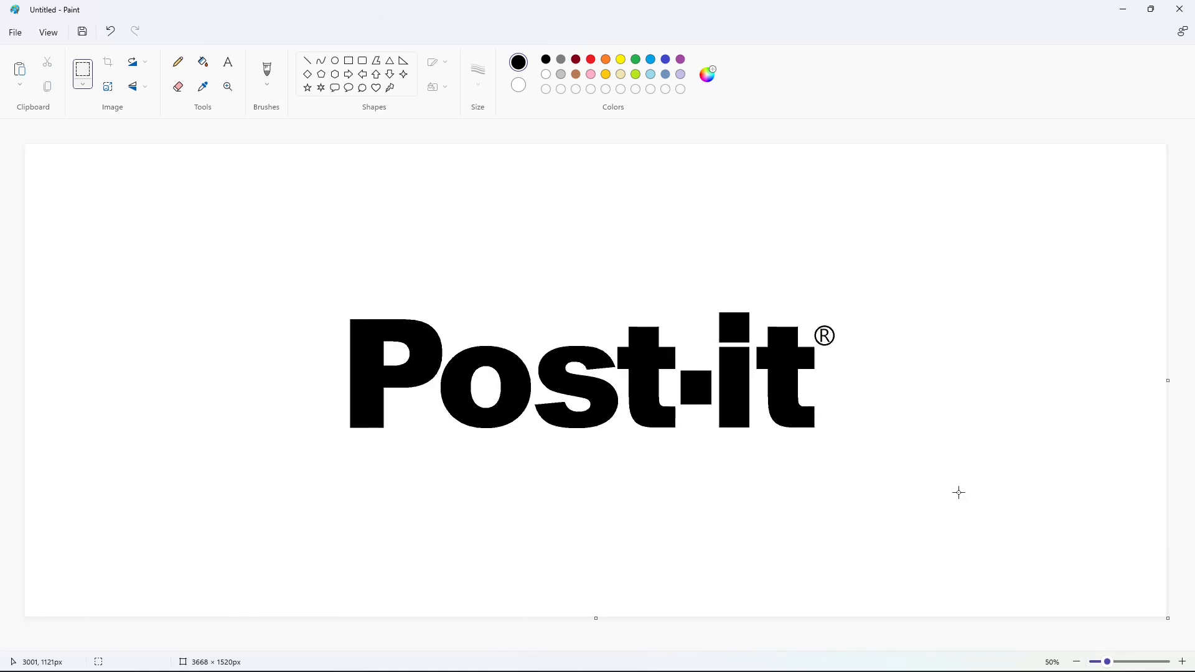
Step: Copy the whole logo, widen the canvas to 6988 px and paste the duplicate in the new blank area
drag(212, 262, 965, 588)
click(1077, 662)
drag(598, 259, 1112, 343)
key(ctrl+v)
drag(208, 206, 740, 280)
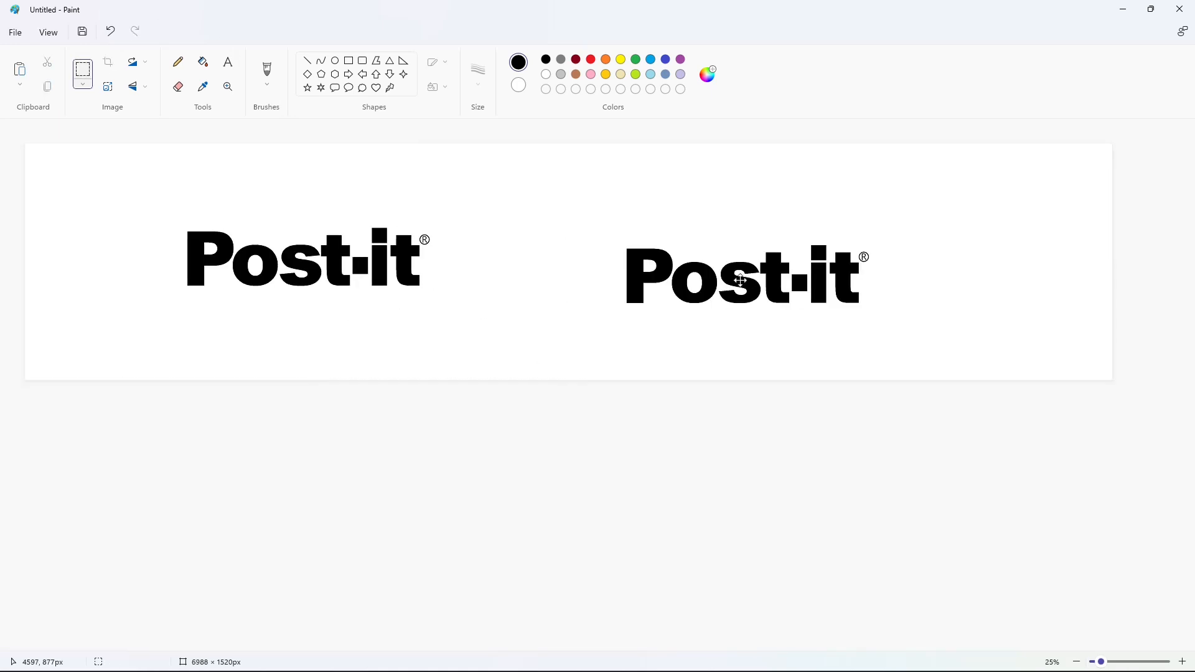
click(1121, 603)
Step: Fill all letters and the hyphen of the original logo purple and cover its registered mark with a white rectangle
click(1183, 662)
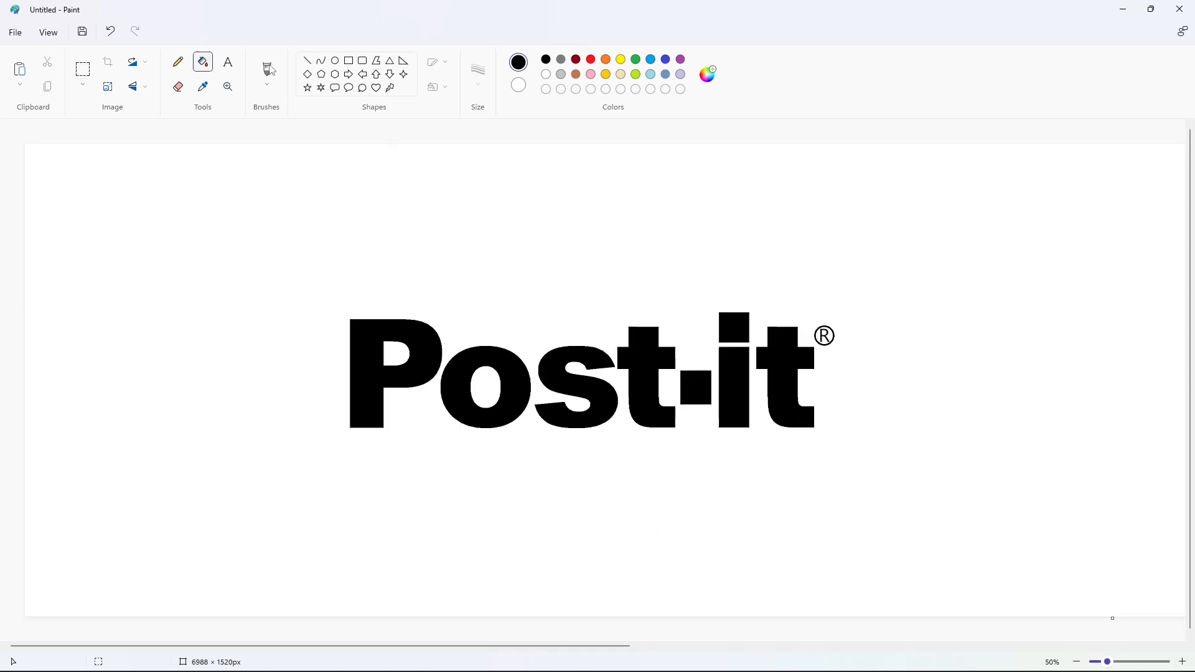
click(681, 60)
click(367, 373)
click(455, 386)
click(576, 377)
click(645, 374)
click(696, 387)
click(735, 386)
click(778, 375)
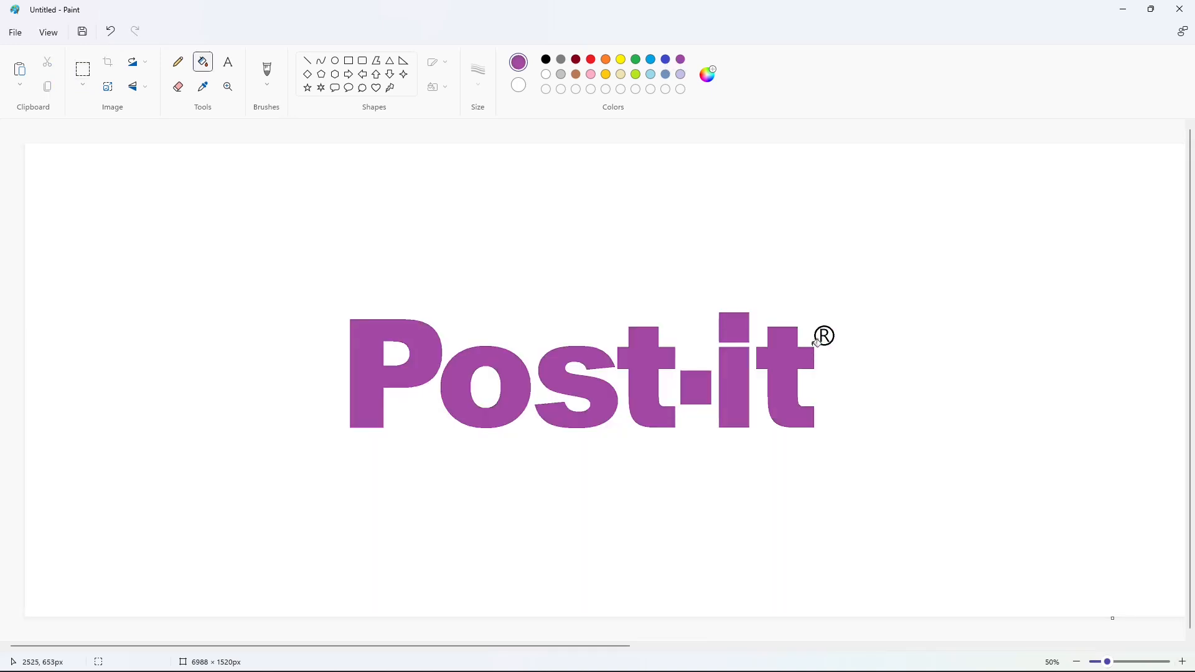
click(348, 61)
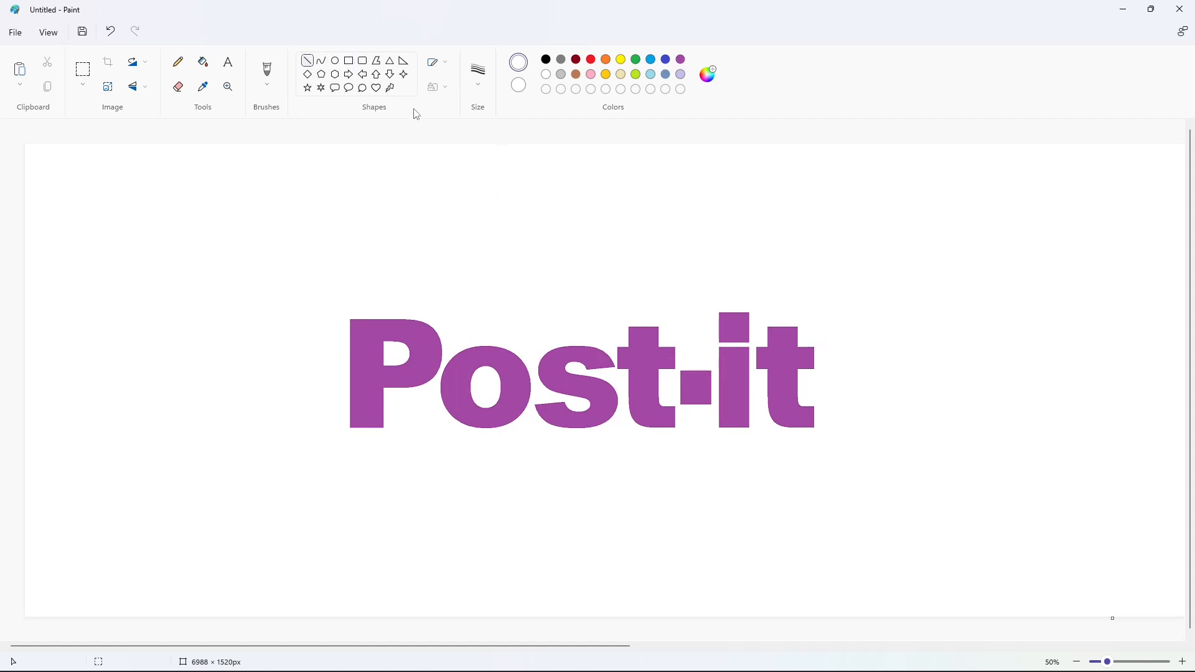
drag(576, 310, 531, 483)
click(546, 60)
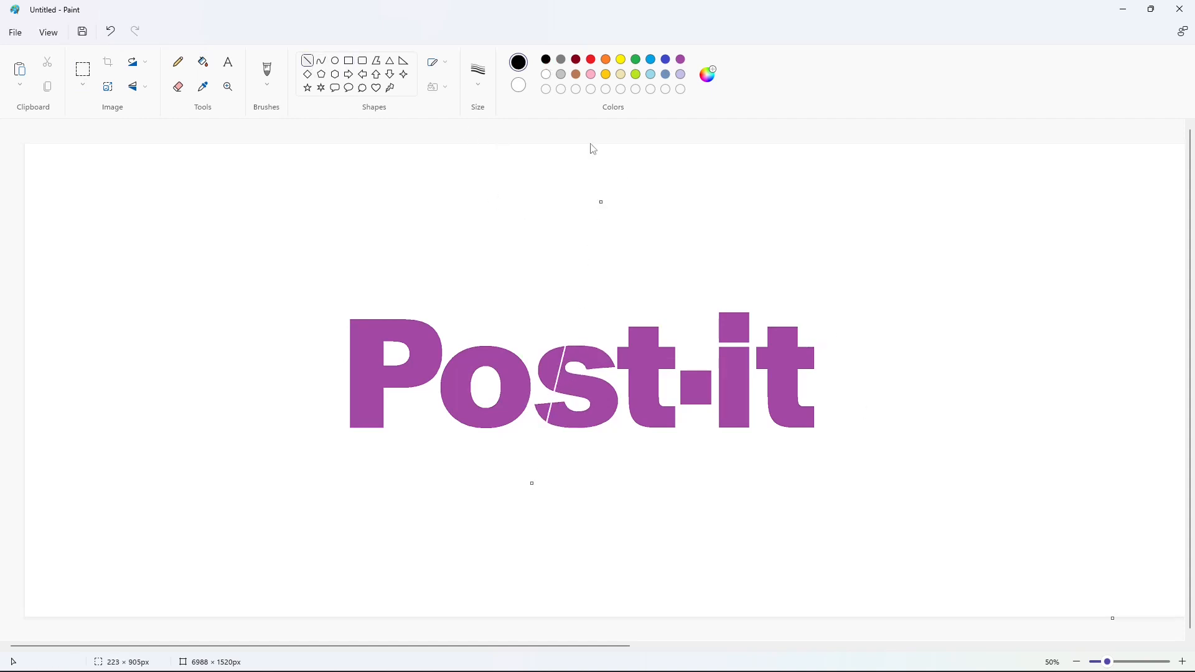
key(ctrl+z)
Step: Draw a steep black line slanting down through the s and move it to the blank area beyond the last t
drag(600, 200, 532, 483)
drag(561, 358, 1042, 428)
click(966, 409)
Step: Copy the slanted line and paste one copy across the s and another just beyond the last t
click(83, 69)
drag(928, 219, 1137, 583)
key(ctrl+c)
key(ctrl+v)
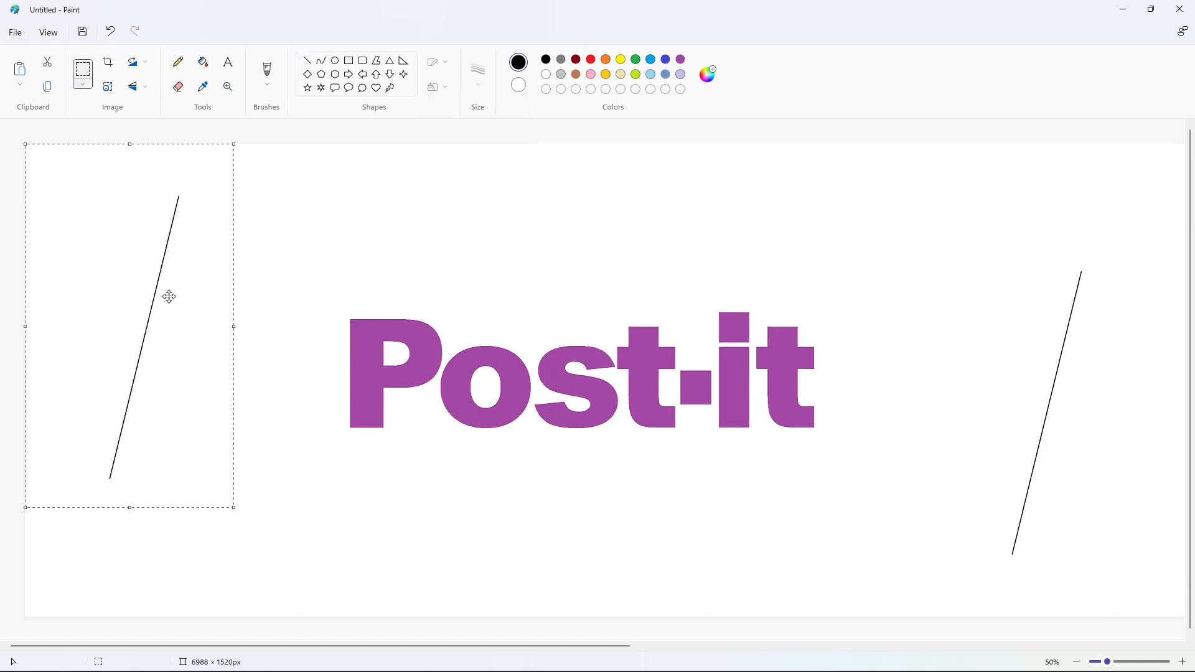
drag(168, 296, 590, 304)
key(ctrl+v)
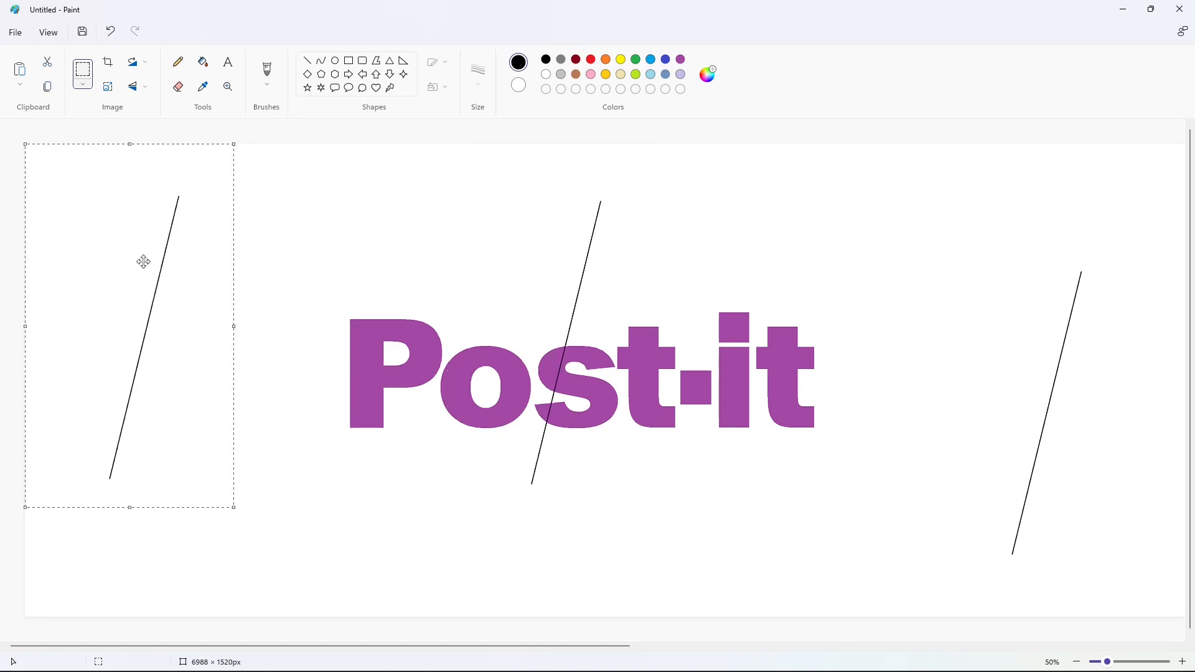
drag(143, 259, 850, 354)
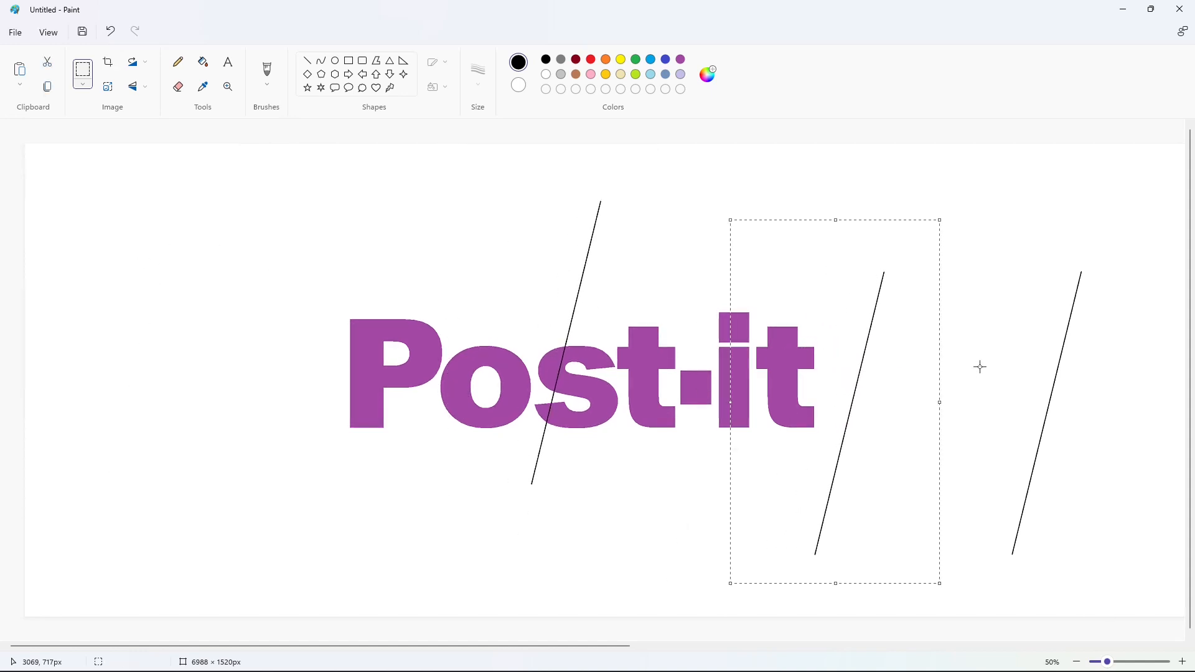
Step: Connect the upper ends and the lower ends of the two slanted line copies with straight lines to close a tilted square
click(1182, 662)
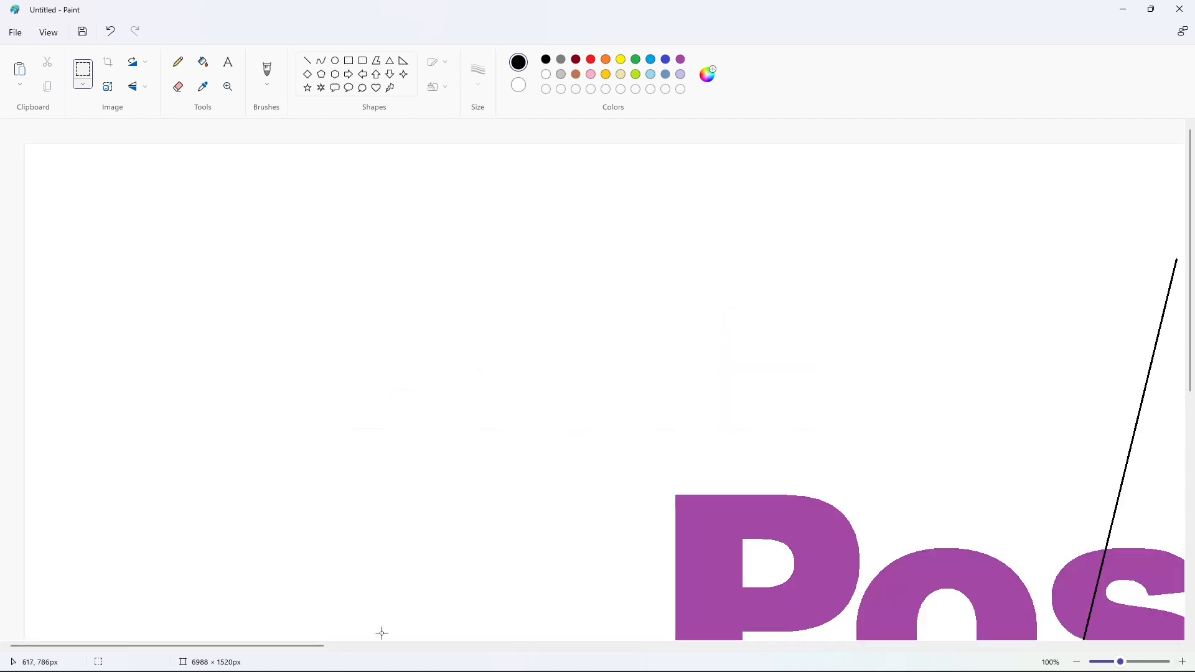
click(328, 647)
drag(492, 645, 540, 642)
scroll(575, 575, down, 6)
scroll(575, 576, up, 6)
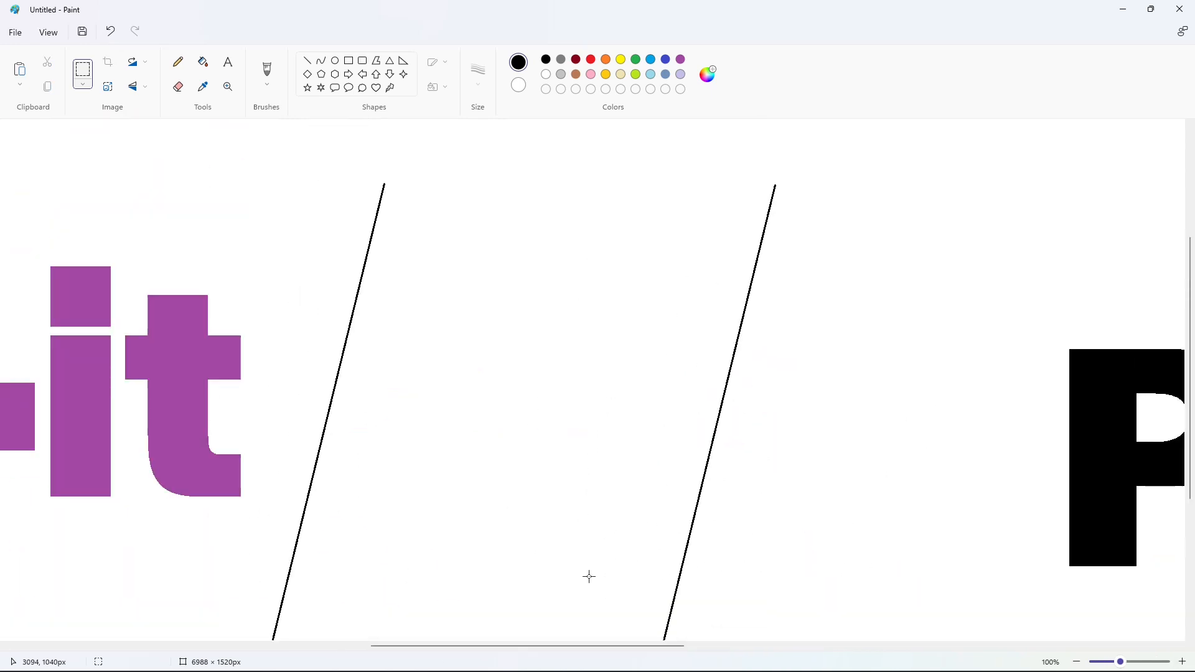
scroll(974, 568, down, 2)
drag(817, 645, 529, 632)
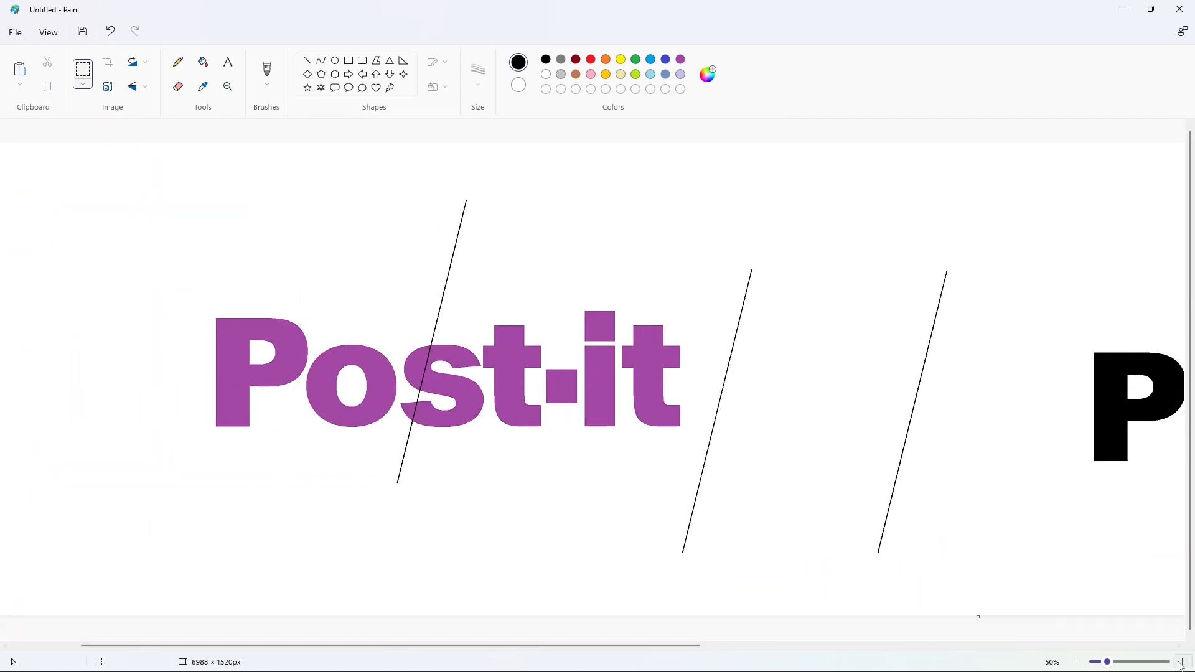
click(1182, 662)
drag(357, 648, 534, 645)
click(307, 60)
drag(238, 256, 808, 396)
scroll(861, 435, down, 5)
mouse_move(100, 432)
mouse_down()
mouse_move(332, 503)
mouse_move(670, 571)
mouse_up()
click(1076, 662)
drag(603, 646, 341, 635)
Step: Fill the tilted square's background and every letter part inside it black
click(203, 61)
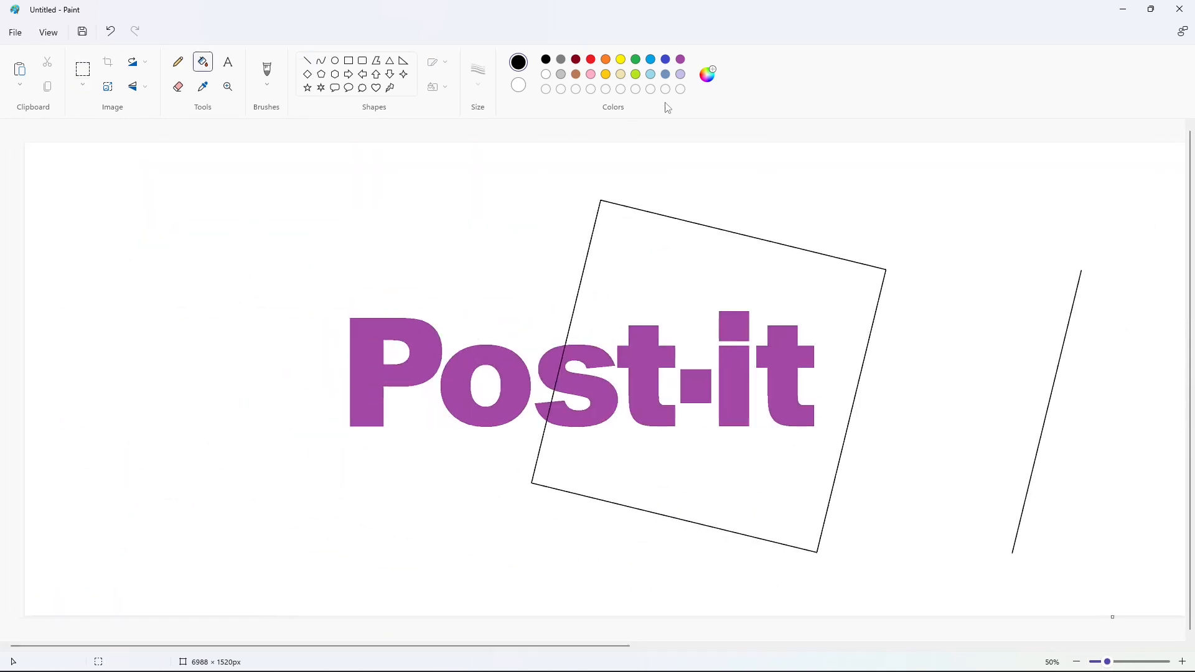
click(661, 251)
click(591, 361)
click(581, 400)
click(644, 373)
click(695, 387)
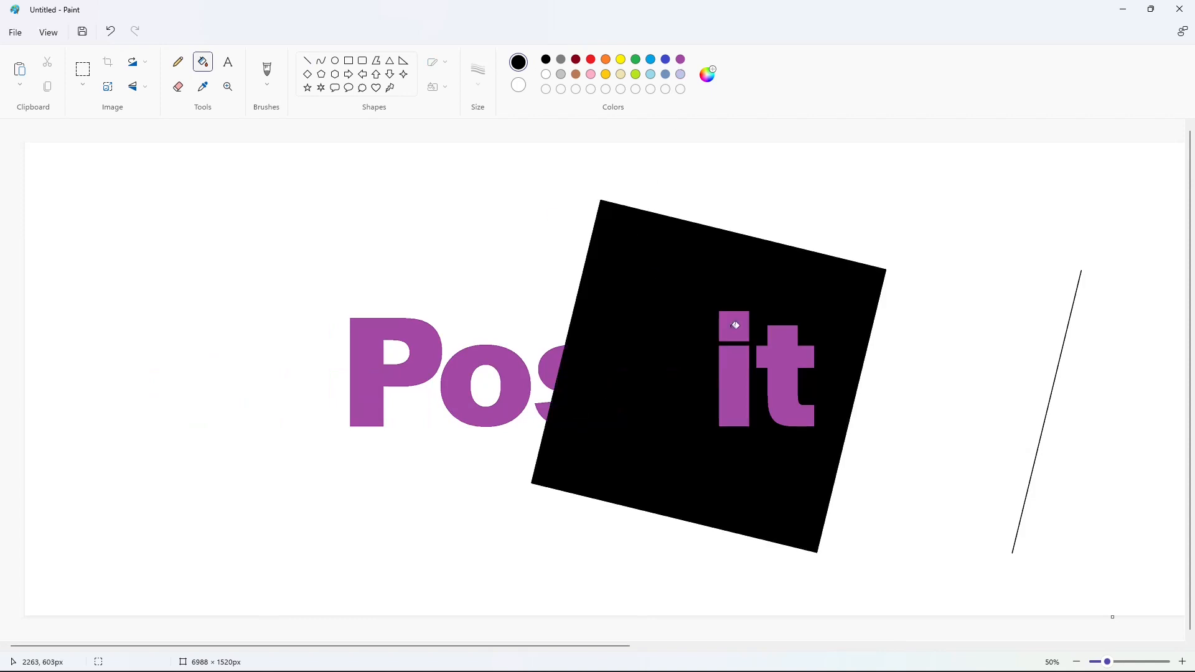
click(735, 325)
click(734, 386)
click(787, 370)
Step: Recolour the P, o and remaining part of the s indigo blue and the tilted square purple
click(367, 386)
click(454, 386)
click(542, 384)
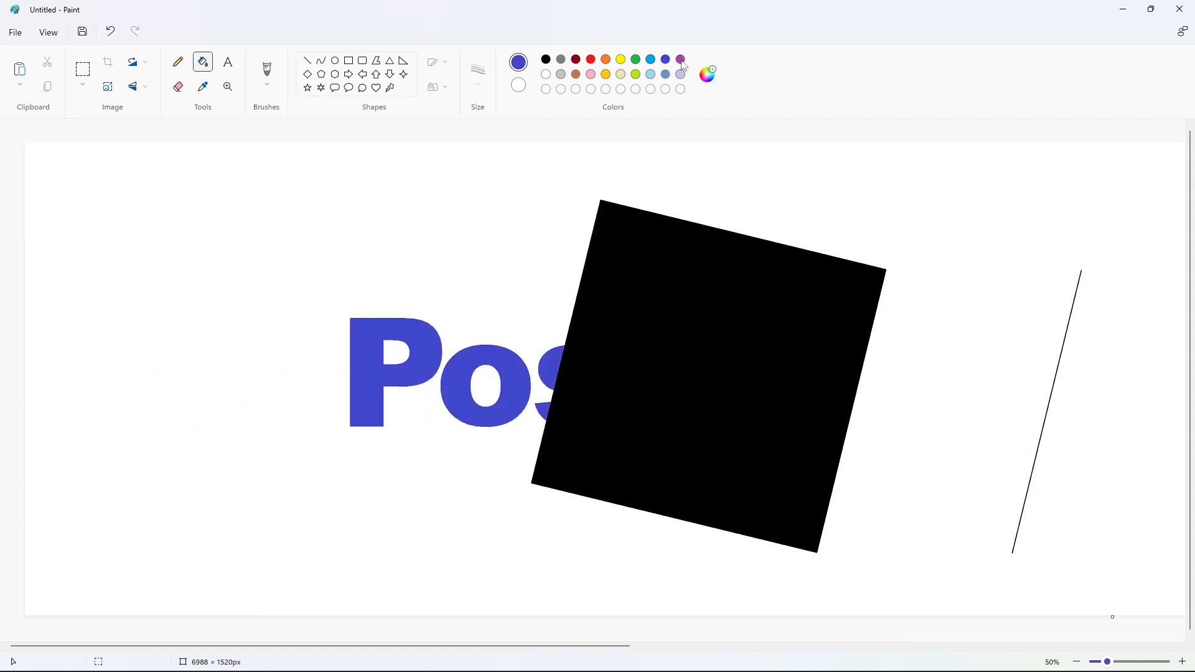
click(681, 60)
click(662, 346)
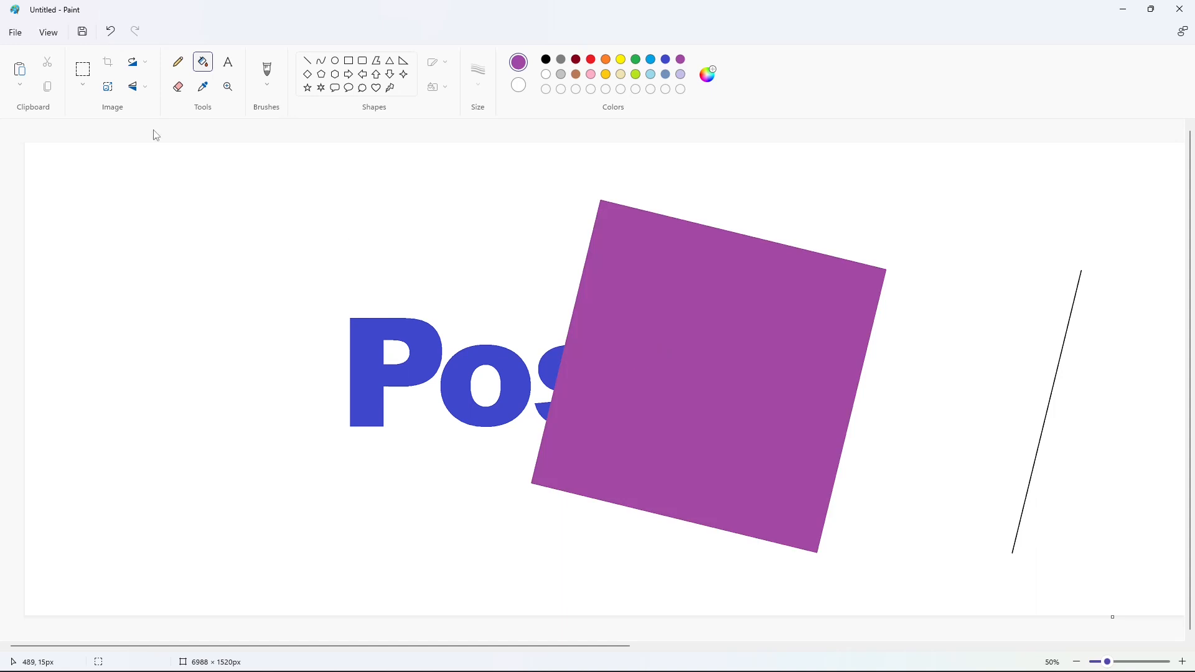
click(85, 65)
key(ctrl+v)
click(138, 87)
click(152, 133)
drag(145, 299, 638, 338)
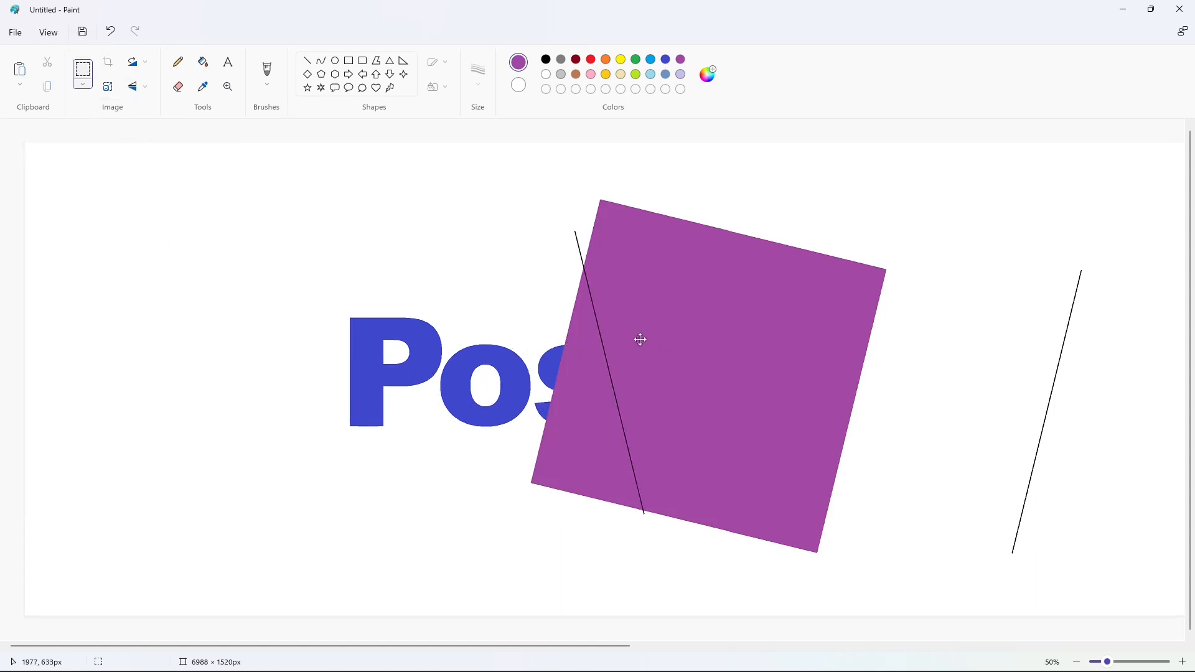
key(ctrl+z)
Step: Draw a black line about 135 × 943 px leaning the opposite way and move it to the blank area left of the P
click(307, 61)
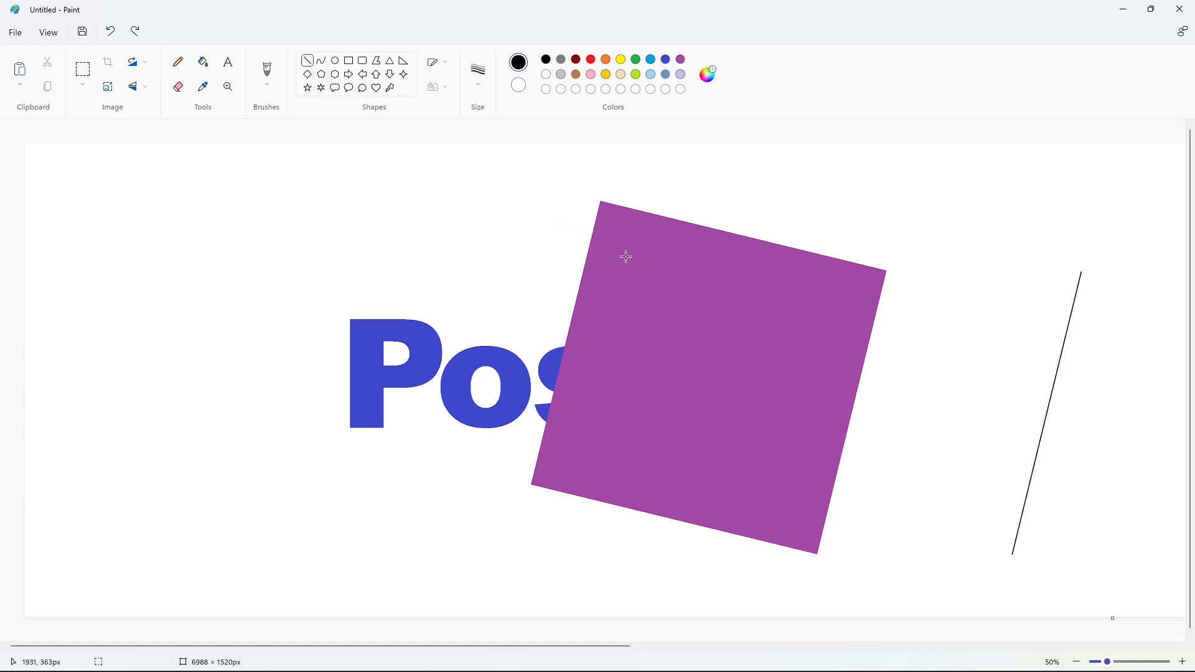
drag(293, 273, 335, 566)
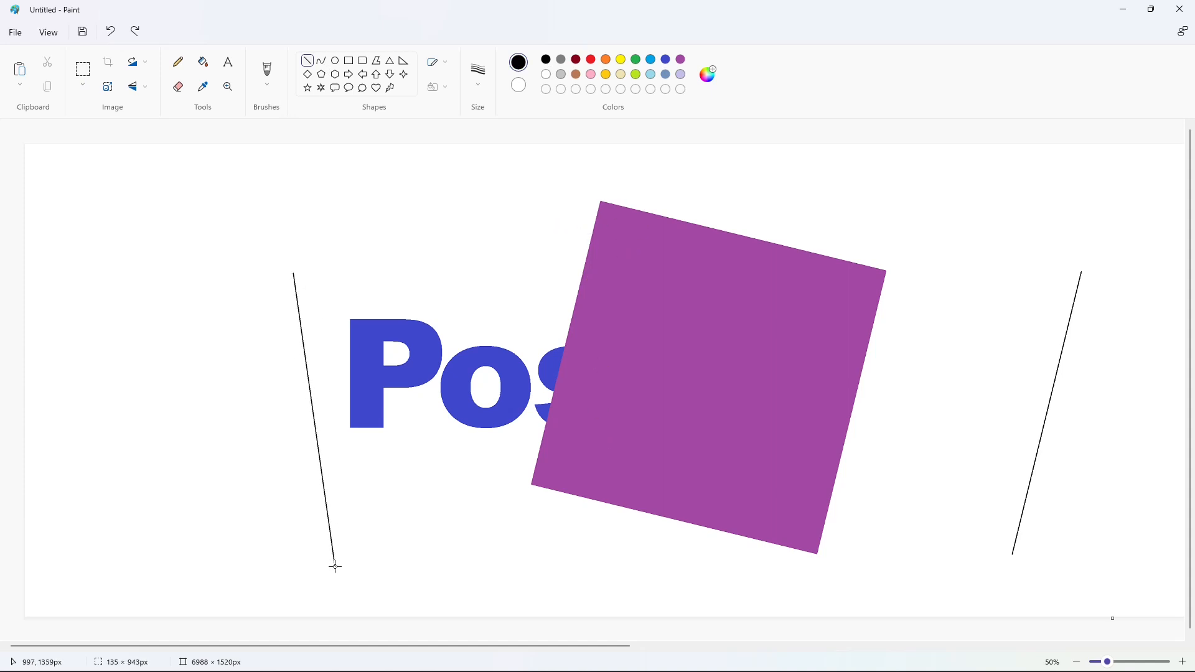
mouse_move(312, 462)
mouse_down()
mouse_move(160, 401)
mouse_move(88, 396)
mouse_up()
Step: Copy the slanted black line and place one copy just before the P and another across the upper-left edge of the purple square
click(83, 70)
drag(32, 160, 181, 556)
key(ctrl+c)
key(ctrl+v)
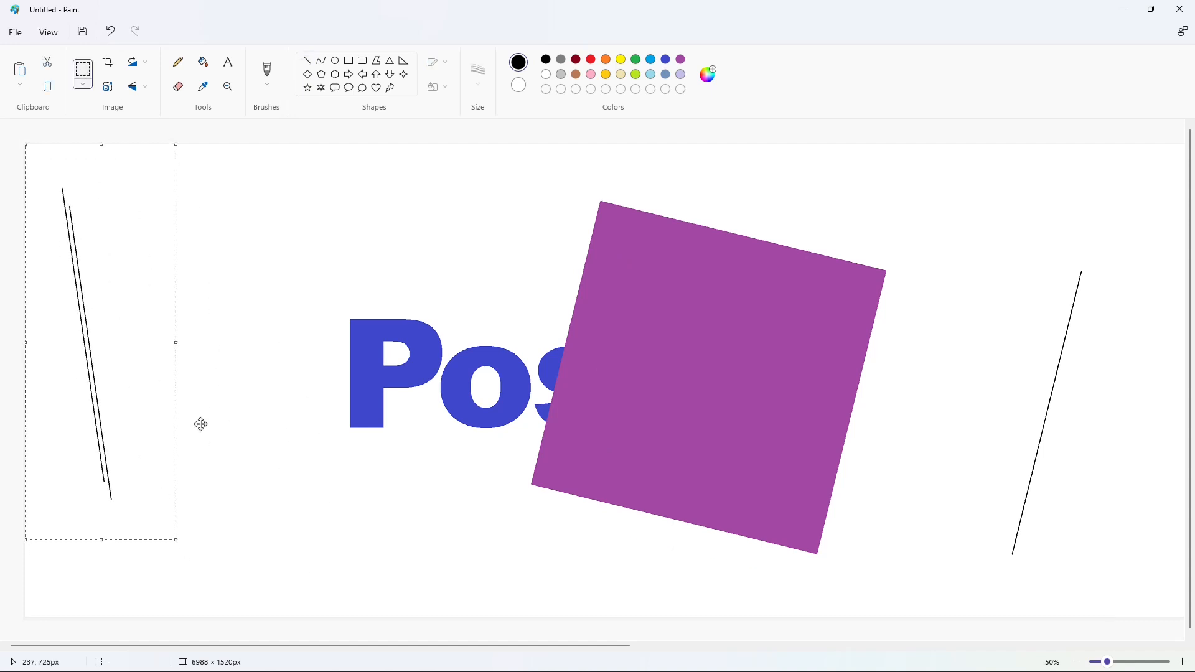
drag(91, 373, 320, 454)
key(ctrl+v)
drag(96, 357, 617, 399)
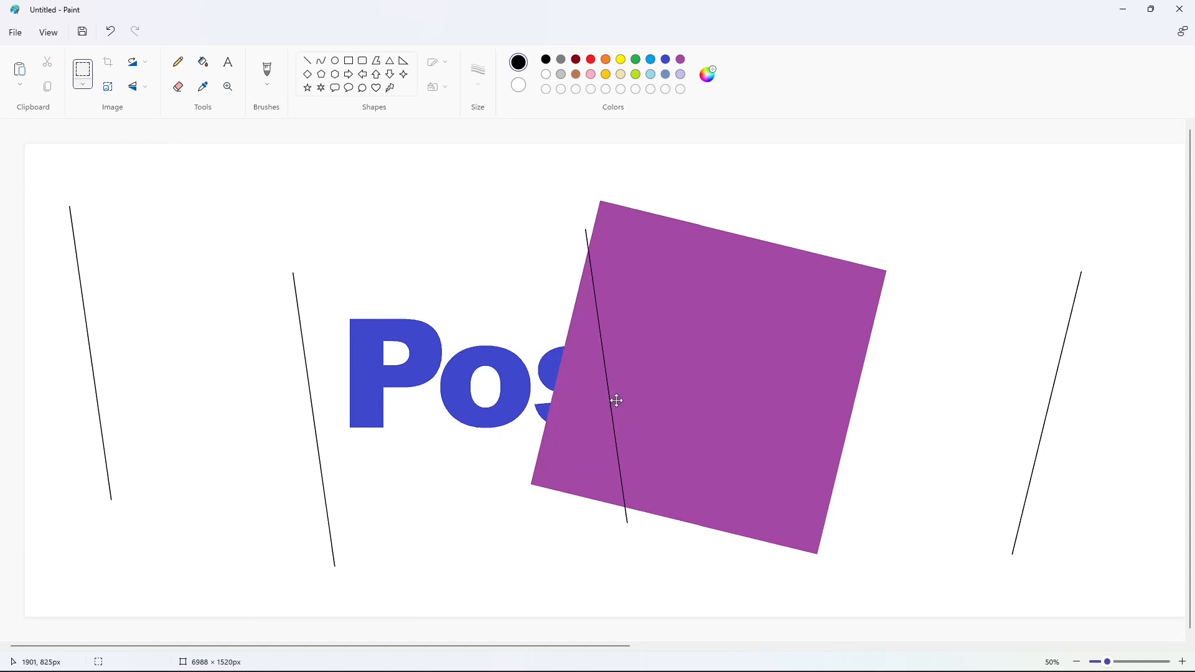
mouse_move(617, 401)
mouse_down()
mouse_move(608, 406)
mouse_move(618, 400)
mouse_up()
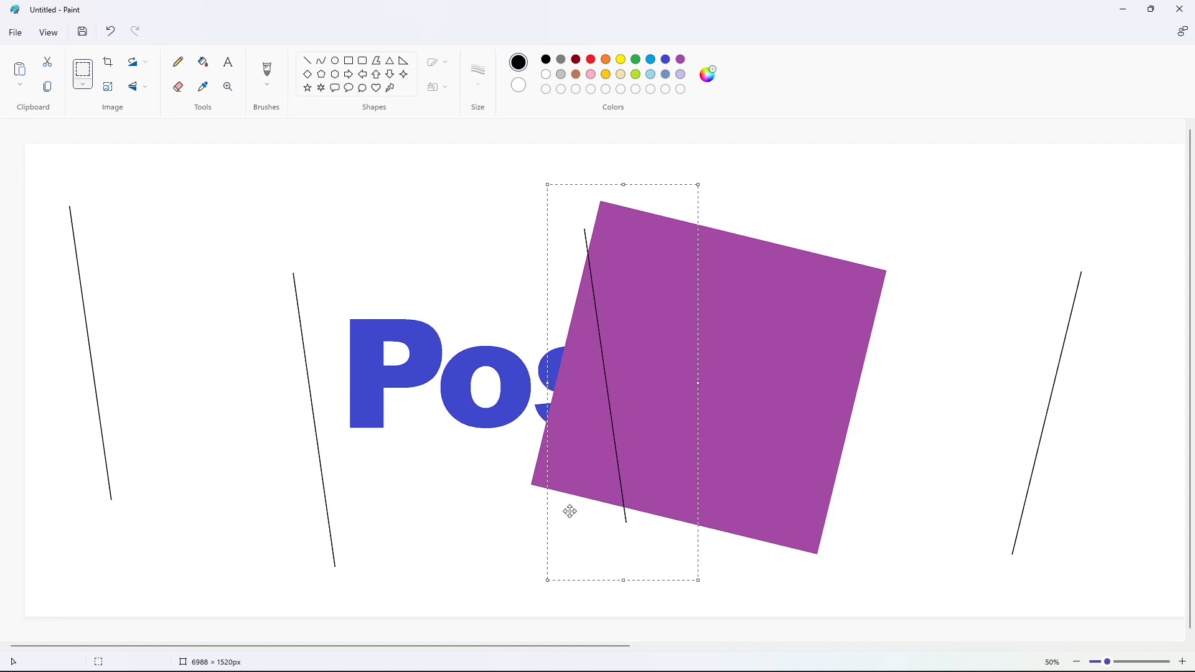
click(773, 541)
Step: Connect the upper ends and the lower ends of the two line copies with straight black lines to outline a second tilted square
click(1182, 661)
drag(310, 647, 382, 646)
click(302, 62)
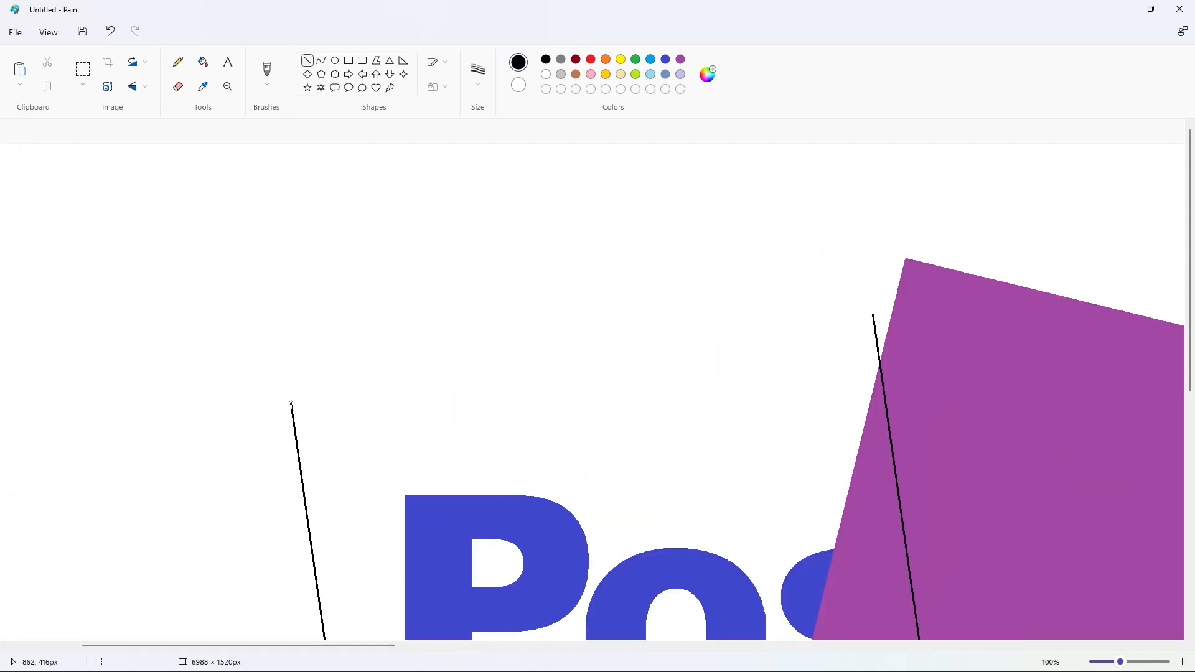
drag(291, 403, 875, 315)
scroll(820, 313, down, 4)
scroll(820, 312, down, 2)
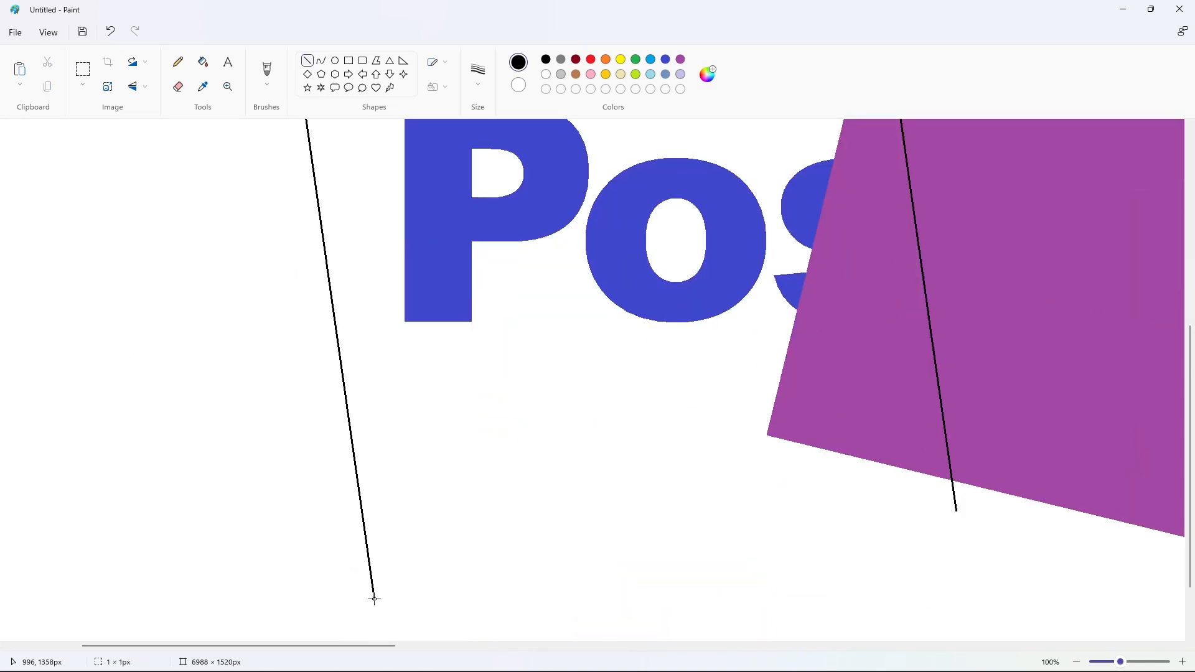
drag(373, 598, 953, 507)
Step: Copy a small purple patch and place it over the point where the new outline enters the purple square at the upper edge
scroll(952, 517, up, 2)
mouse_move(320, 647)
mouse_down()
mouse_move(468, 648)
mouse_move(455, 649)
mouse_up()
scroll(480, 628, up, 2)
click(83, 70)
drag(438, 302, 482, 360)
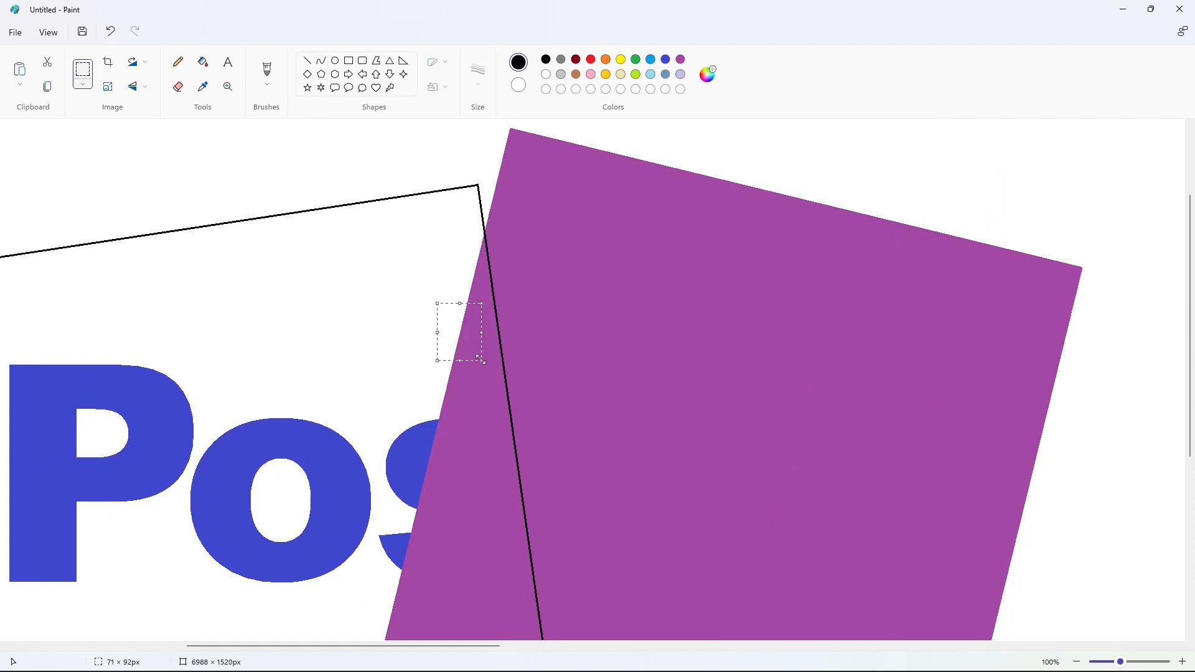
key(ctrl+c)
key(ctrl+v)
drag(32, 151, 492, 249)
Step: Cover the outline's lower crossing with another copied purple patch and fill the line segment left inside the purple square purple
scroll(405, 267, down, 4)
drag(597, 462, 672, 526)
key(ctrl+c)
key(ctrl+v)
drag(68, 180, 573, 481)
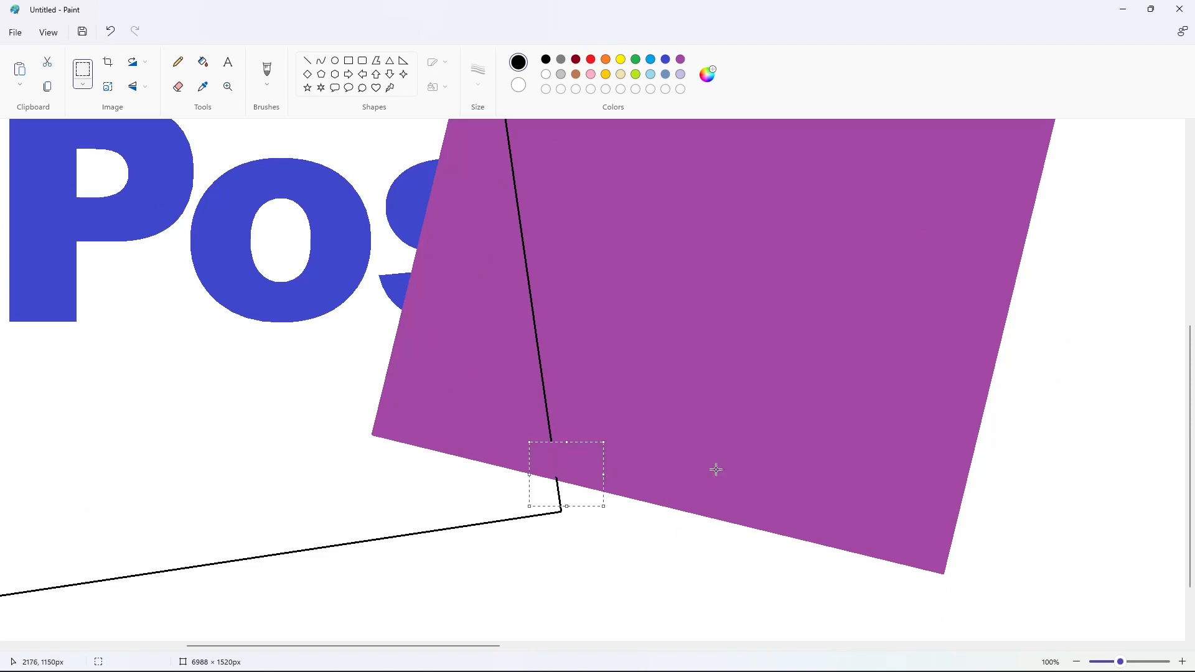
click(682, 460)
click(203, 62)
click(681, 59)
click(523, 237)
Step: Fill the second tilted square and the P, o and s parts inside it black, and recolour the resulting shape indigo blue
double_click(1077, 662)
scroll(264, 213, left, 5)
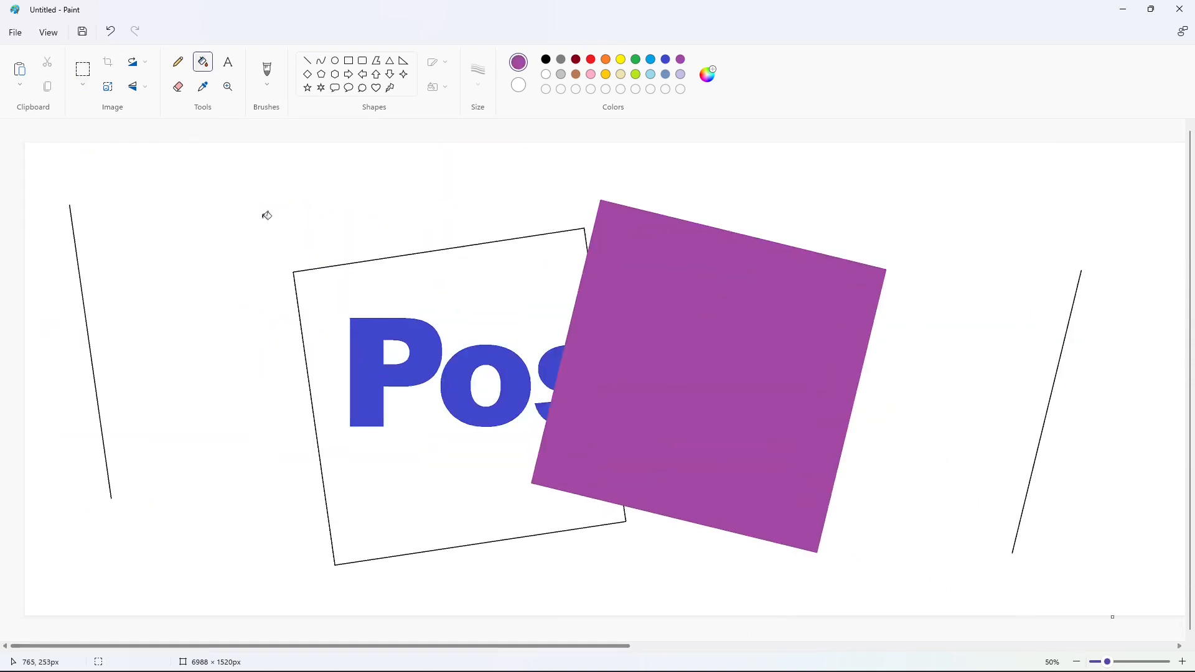
click(491, 283)
key(ctrl+z)
click(546, 58)
click(464, 289)
click(425, 356)
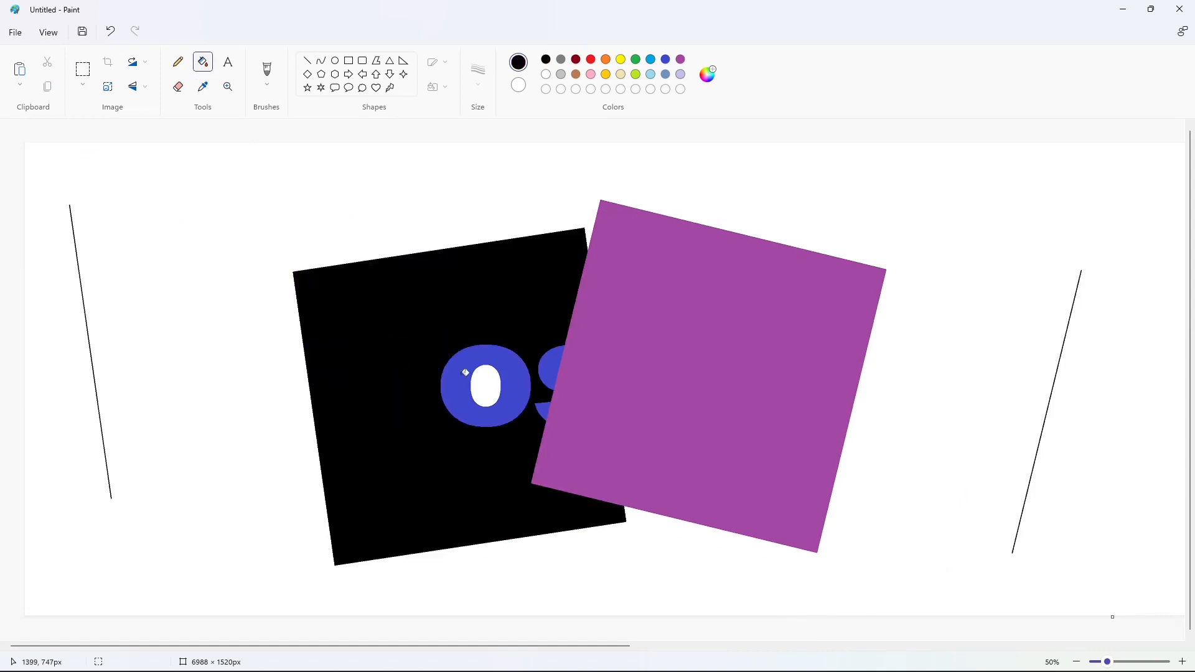
click(461, 376)
click(544, 367)
click(538, 404)
click(665, 58)
click(514, 303)
Step: Draw black lines just outside the purple square, parallel to its upper, right and lower edges
click(307, 60)
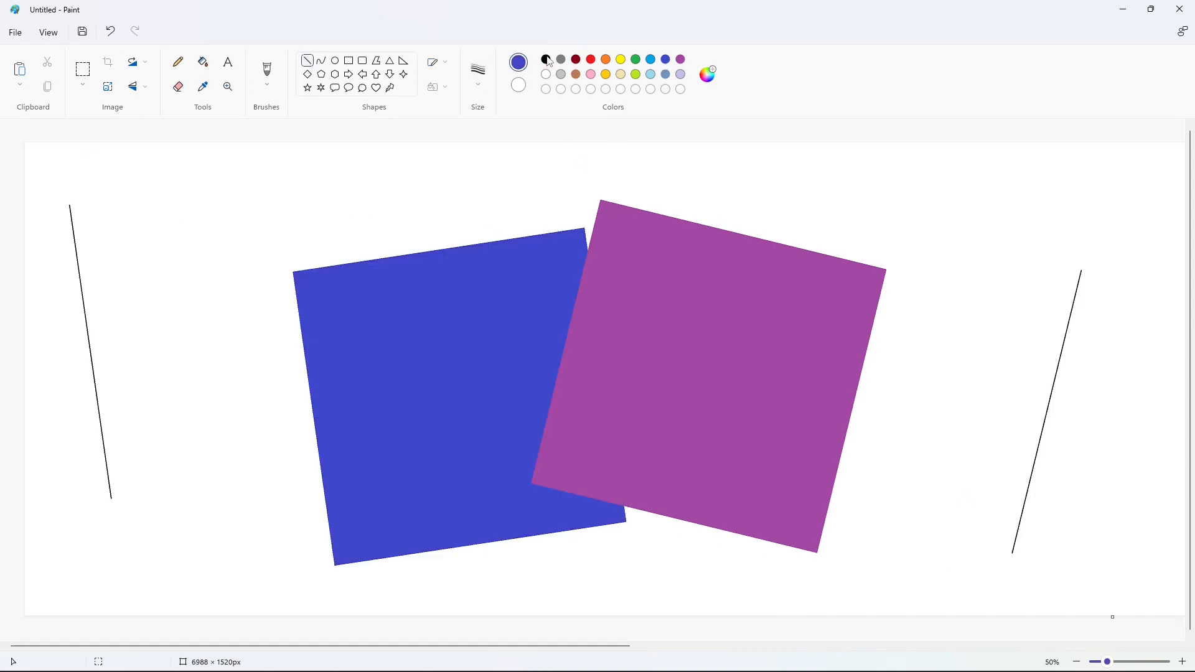
click(546, 59)
drag(594, 189, 817, 588)
click(886, 394)
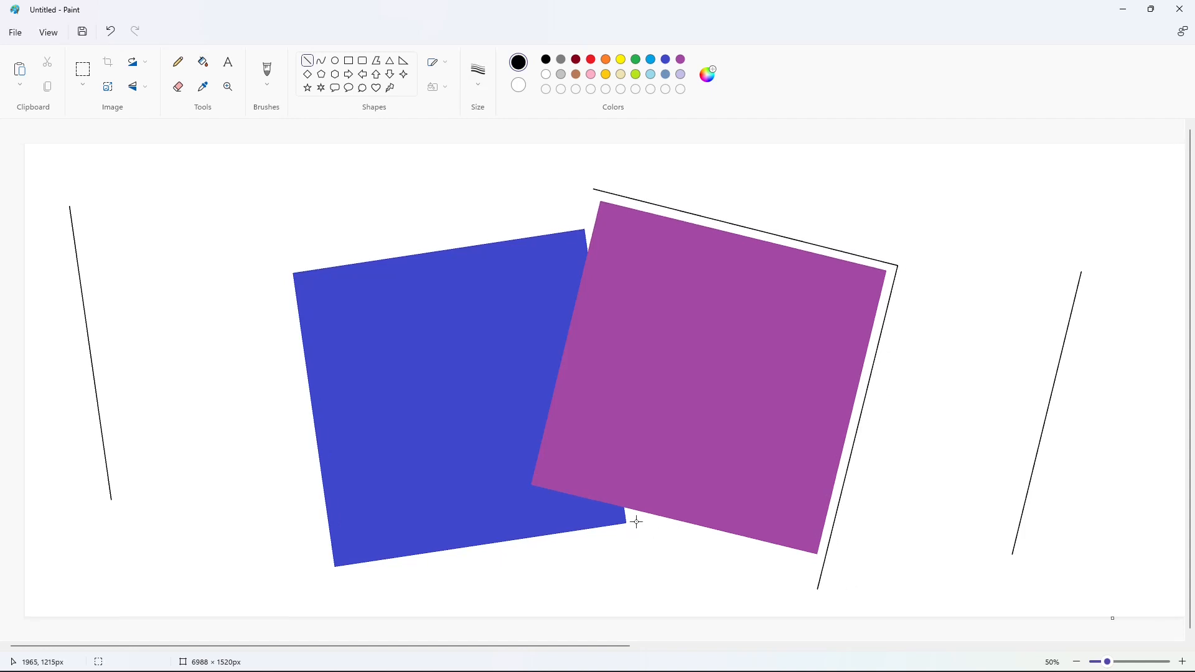
drag(636, 522, 847, 573)
click(897, 547)
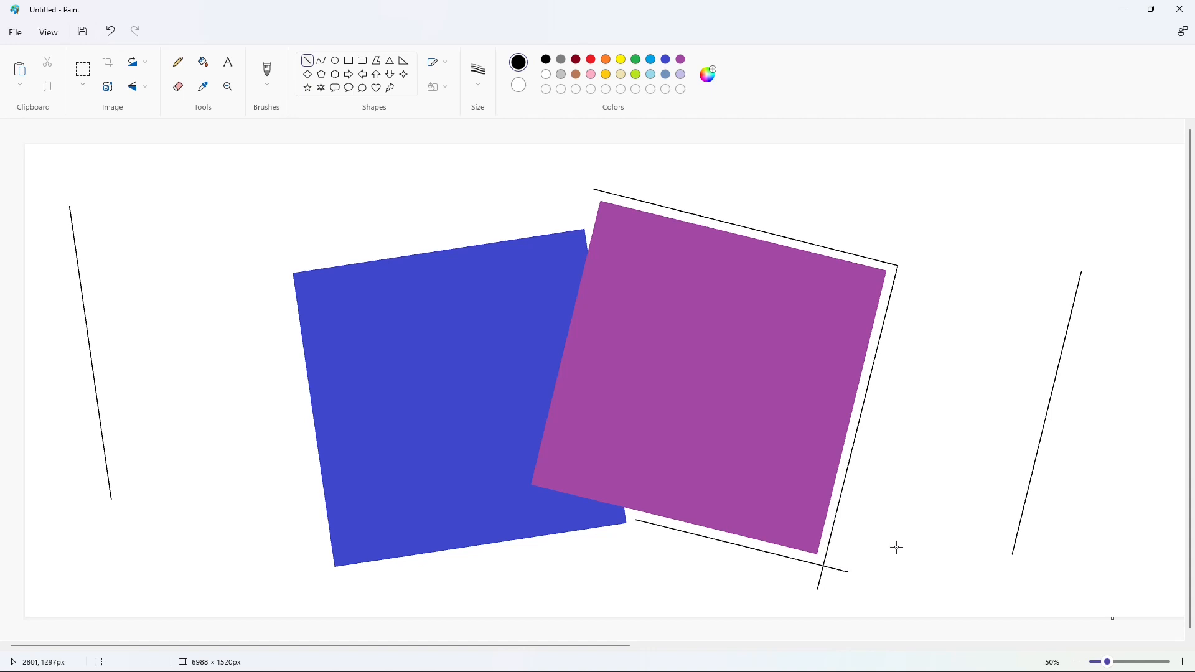
Step: Outline the indigo square's outer edges with black lines joined to the purple square's outline, and fill the border gap black
mouse_move(635, 518)
mouse_down()
mouse_move(640, 550)
mouse_move(294, 581)
mouse_move(644, 528)
mouse_up()
click(678, 565)
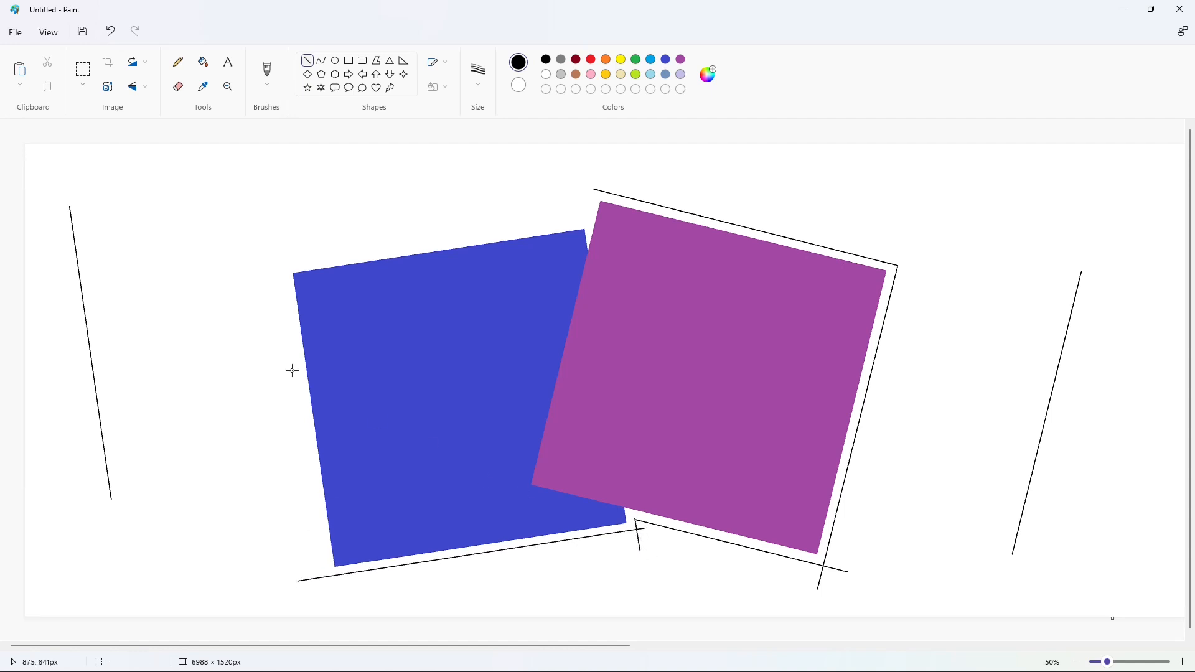
drag(282, 268, 329, 599)
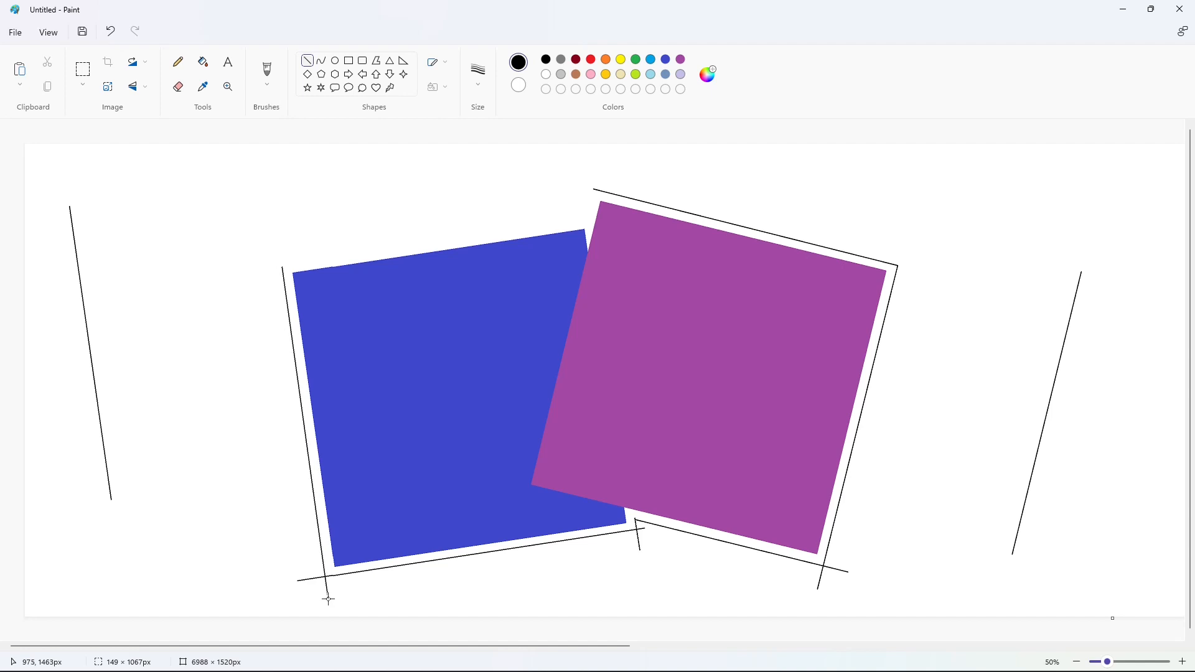
click(387, 598)
drag(284, 268, 585, 220)
click(616, 255)
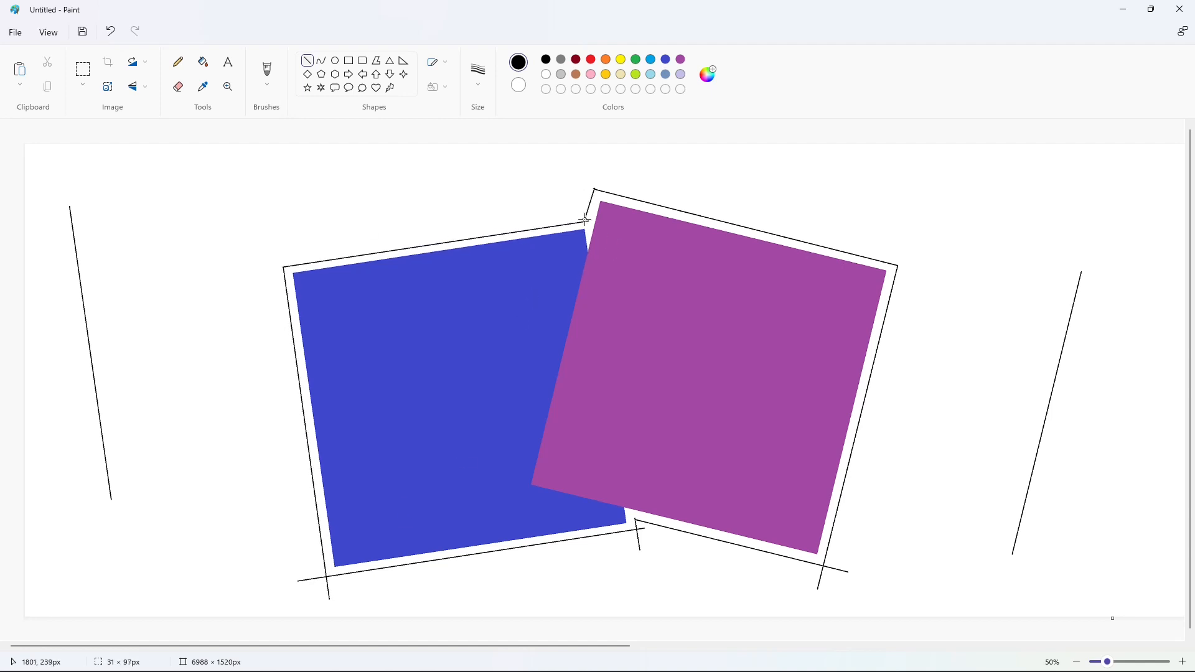
click(691, 257)
click(203, 61)
click(492, 240)
Step: Cut off the line ends protruding from the indigo square's lower-left border corner with white lines and fill the stubs white
click(1183, 663)
drag(317, 646, 380, 645)
click(307, 61)
click(478, 75)
click(484, 143)
click(548, 74)
click(780, 213)
scroll(398, 627, down, 6)
mouse_move(369, 531)
mouse_down()
mouse_move(371, 545)
mouse_move(364, 536)
mouse_up()
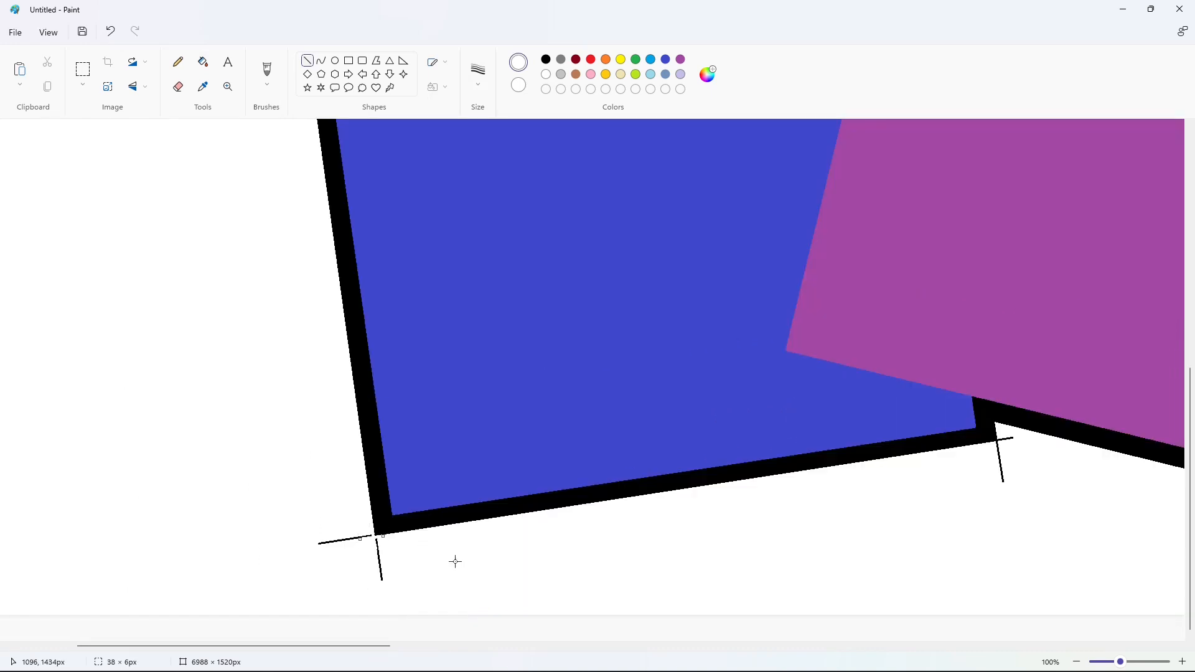
click(203, 62)
click(356, 537)
click(377, 548)
Step: Separate the protruding line ends at the two remaining lower border corners with white lines and fill the stubs white
drag(349, 645, 468, 653)
click(308, 67)
drag(549, 434, 553, 451)
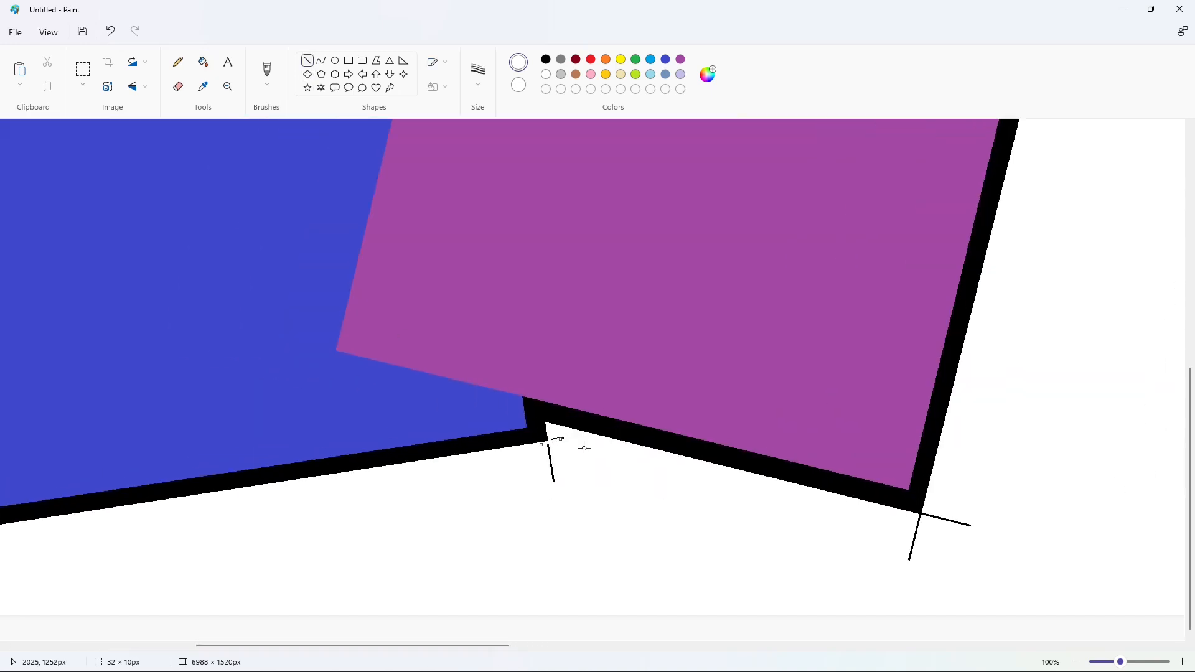
drag(929, 508, 921, 528)
click(203, 61)
click(554, 451)
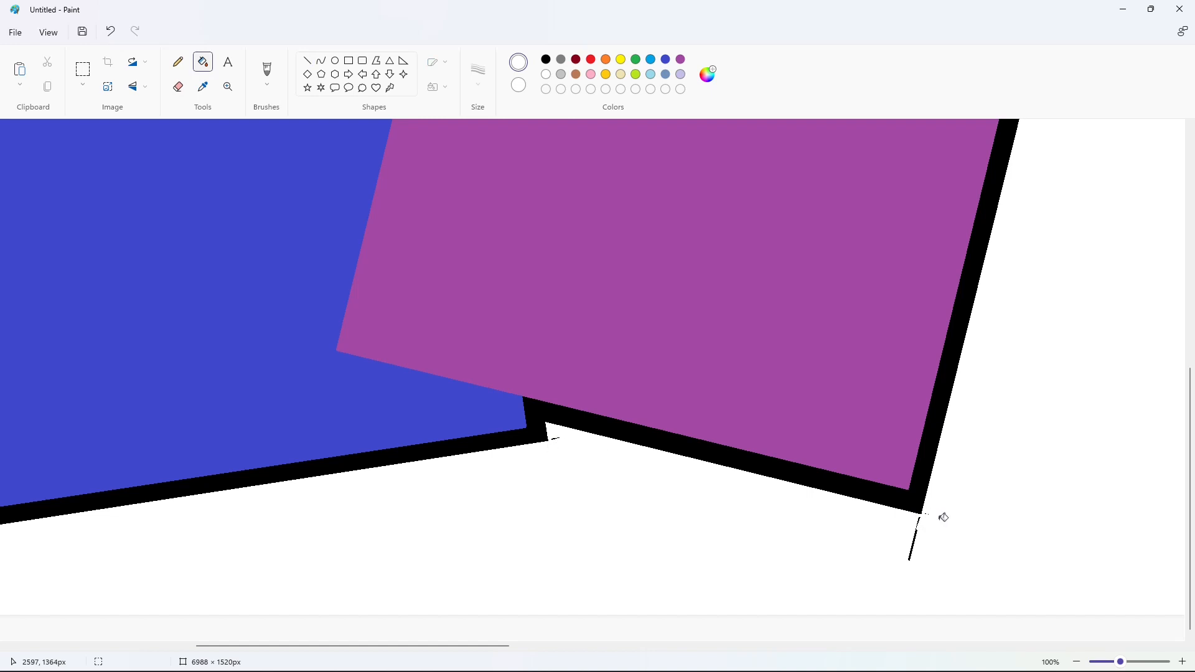
click(919, 521)
Step: Erase the remaining black specks around the lower border corners with a white pencil
click(178, 62)
click(478, 69)
click(439, 102)
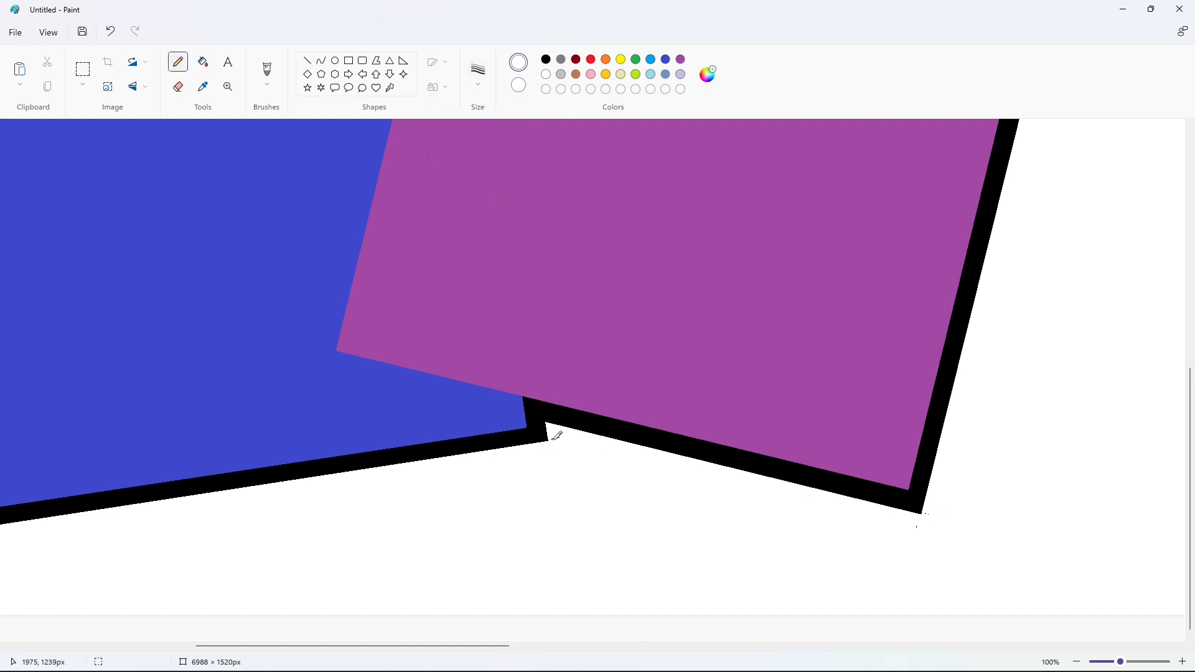
scroll(809, 528, up, 6)
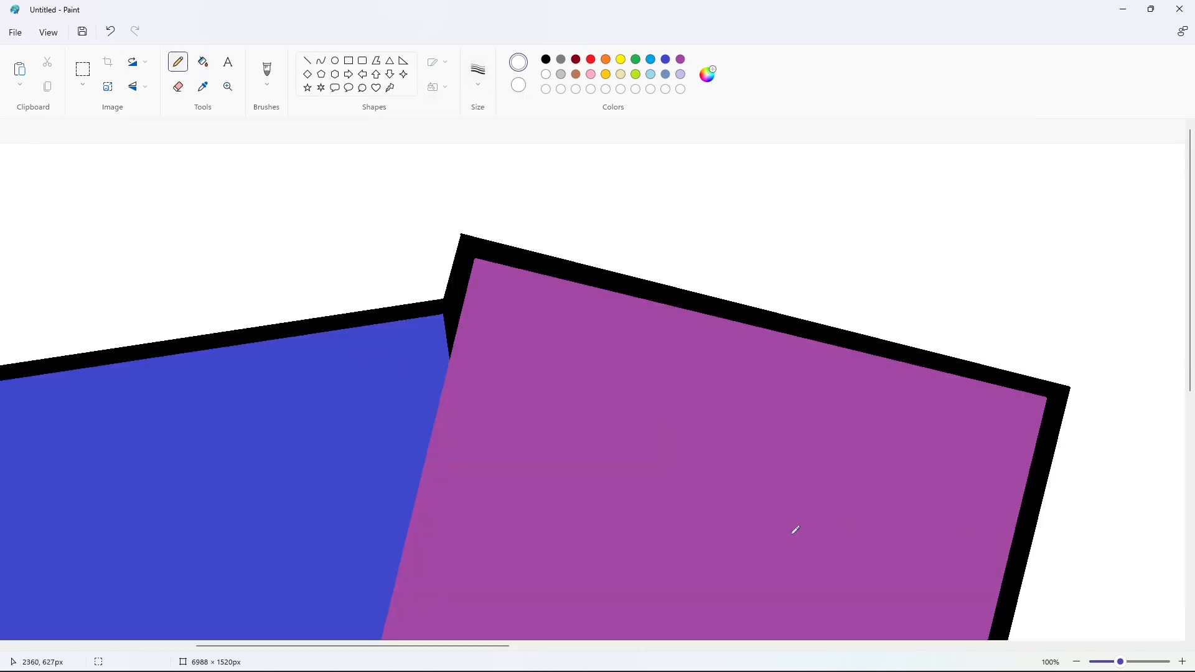
scroll(810, 528, down, 5)
scroll(996, 526, down, 1)
Step: Copy the black Post-it wordmark with its registered mark and resize the canvas to 3672 × 1520 px around the two squares
mouse_move(734, 648)
mouse_down()
mouse_move(669, 645)
mouse_move(1004, 646)
mouse_up()
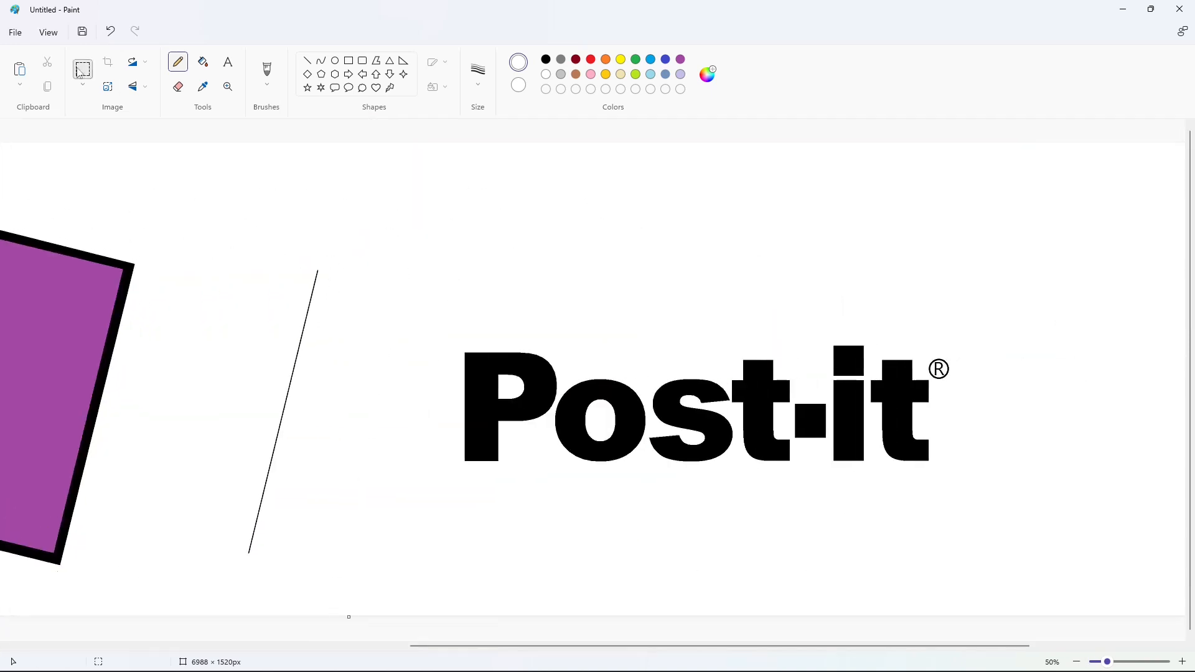
click(82, 69)
drag(357, 285, 1019, 551)
click(1038, 636)
click(1076, 662)
drag(1119, 261, 478, 261)
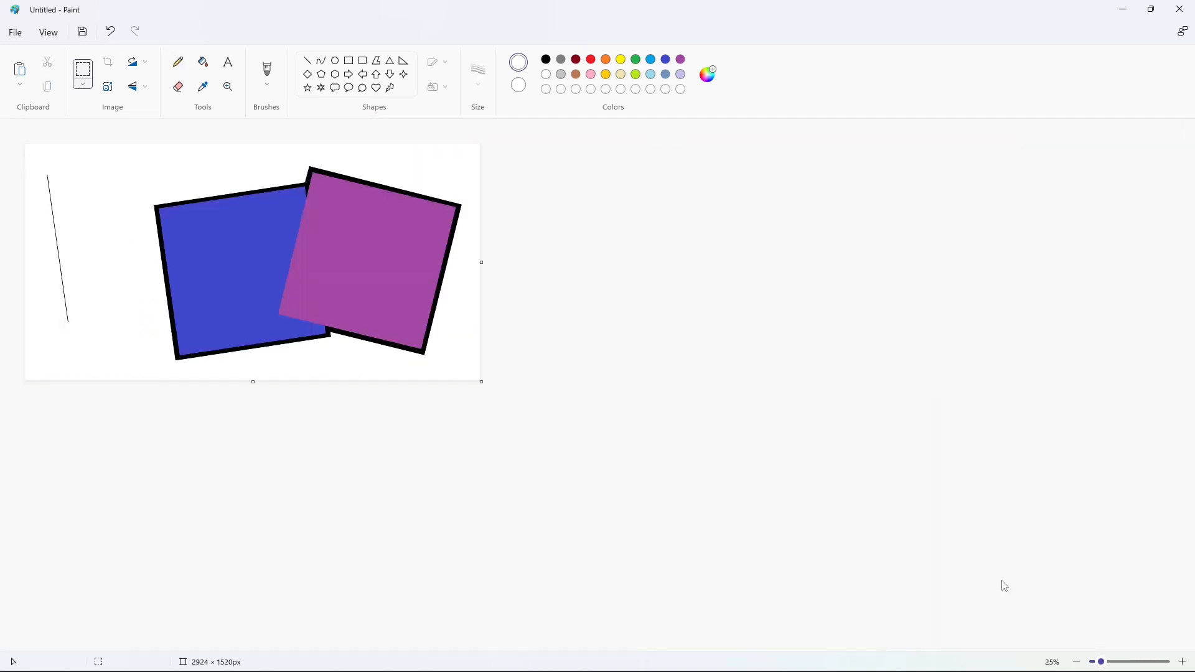
scroll(1003, 584, up, 1)
drag(933, 380, 1169, 398)
Step: Paste the black wordmark across the indigo and purple squares, and fill the leftover slanted line white
key(ctrl+v)
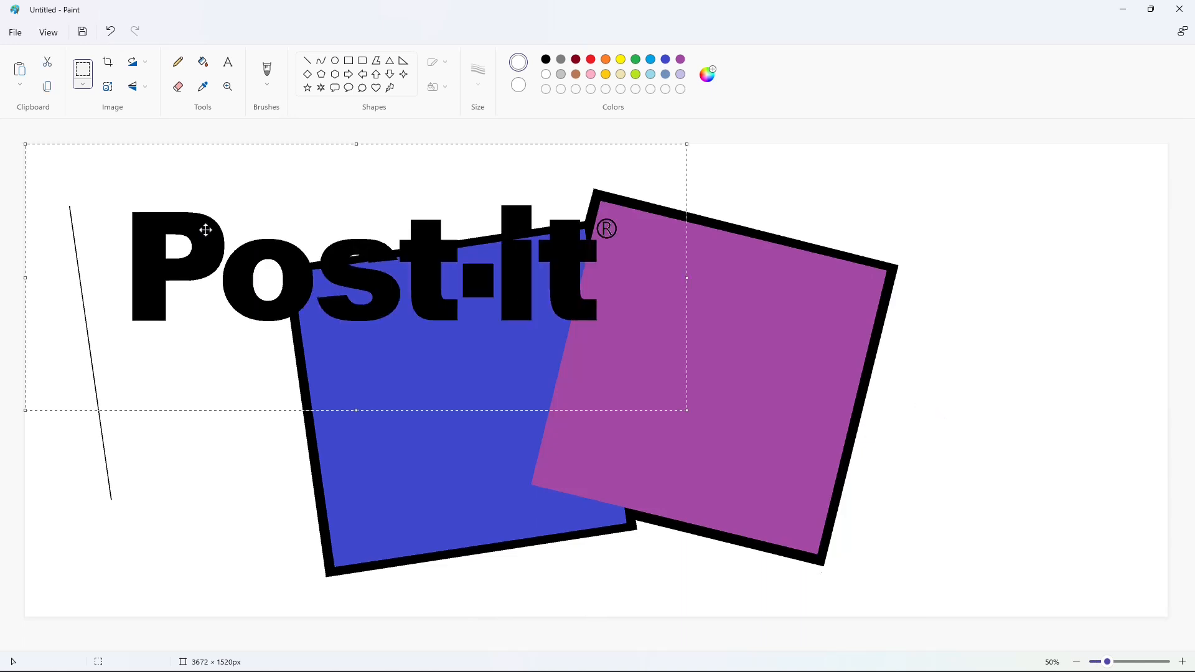
drag(205, 232, 525, 387)
click(967, 477)
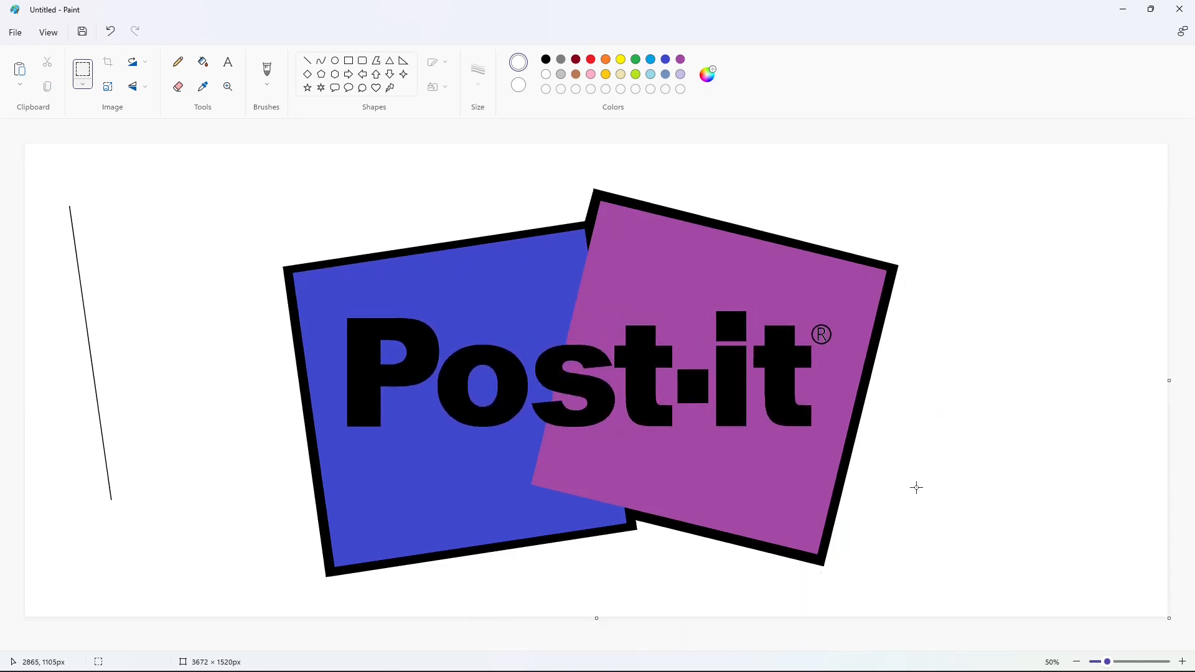
click(203, 62)
click(85, 314)
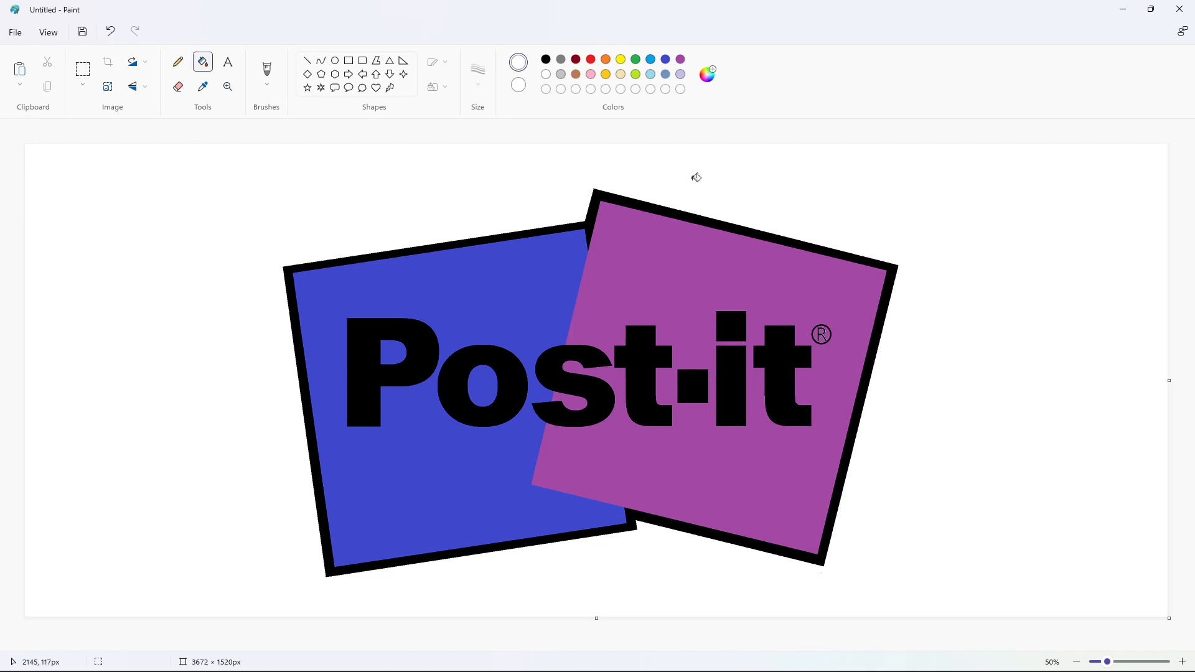
Step: Add the text BRAND in black non-bold Ebrima on the purple square, starting directly below the i of the wordmark
click(228, 62)
click(636, 455)
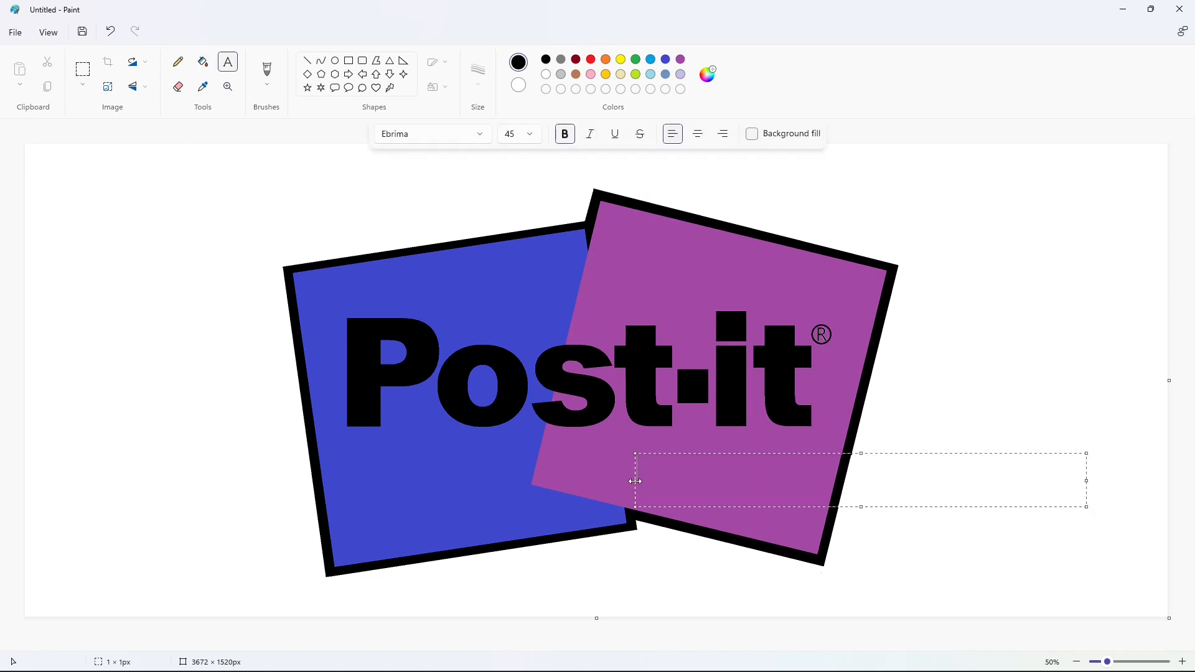
text(BRAND)
key(ctrl+a)
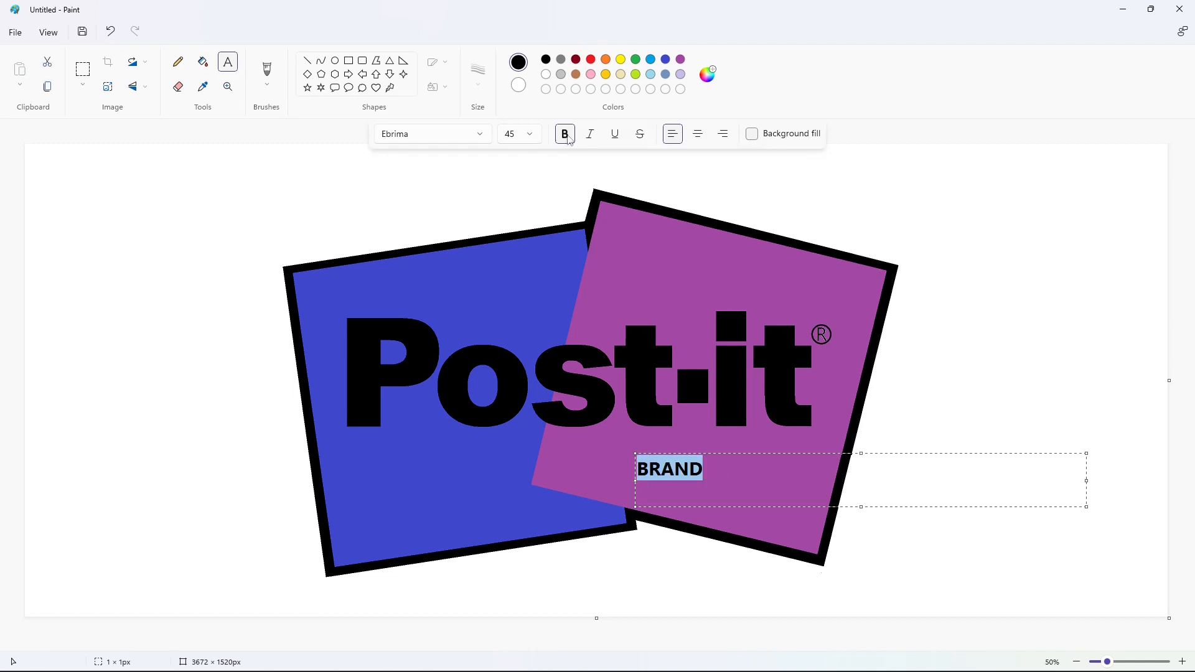
click(566, 135)
click(734, 479)
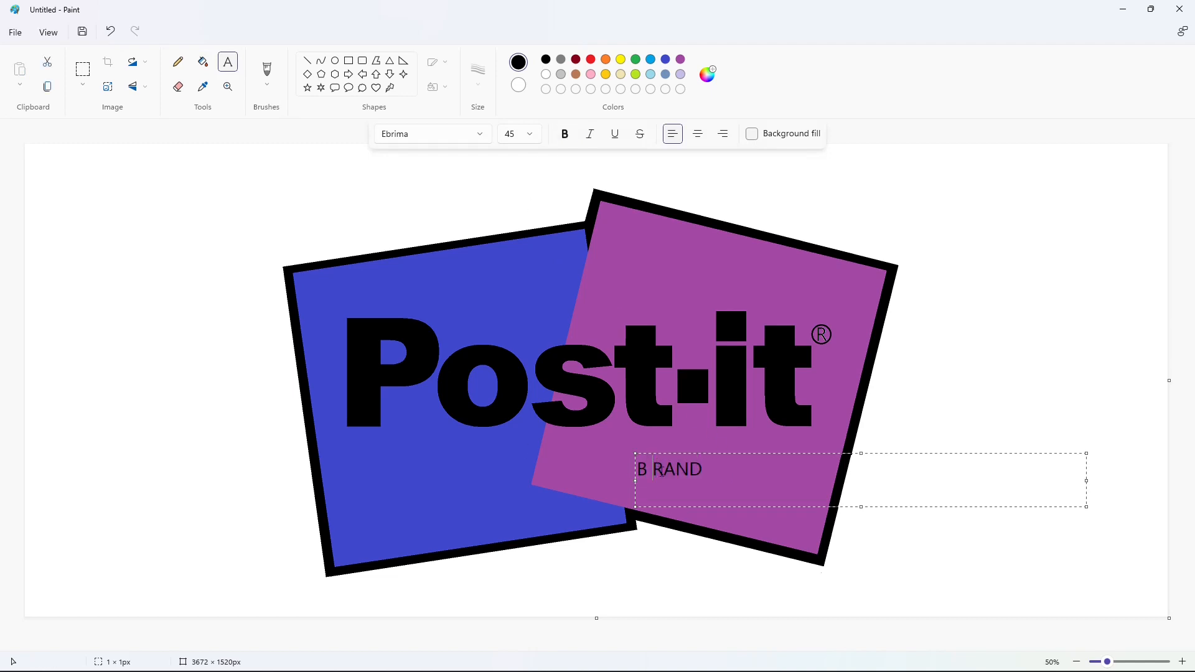
drag(635, 453, 714, 429)
Step: Set the BRAND text size to 55
key(ctrl+a)
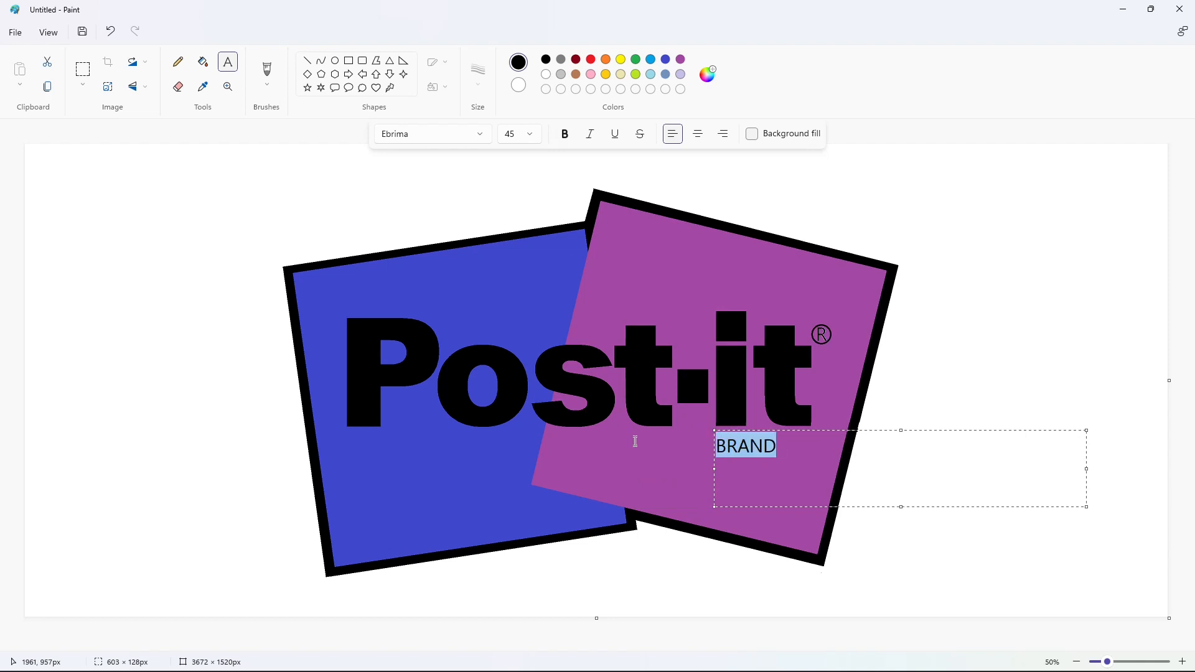
click(535, 134)
text(55)
key(Return)
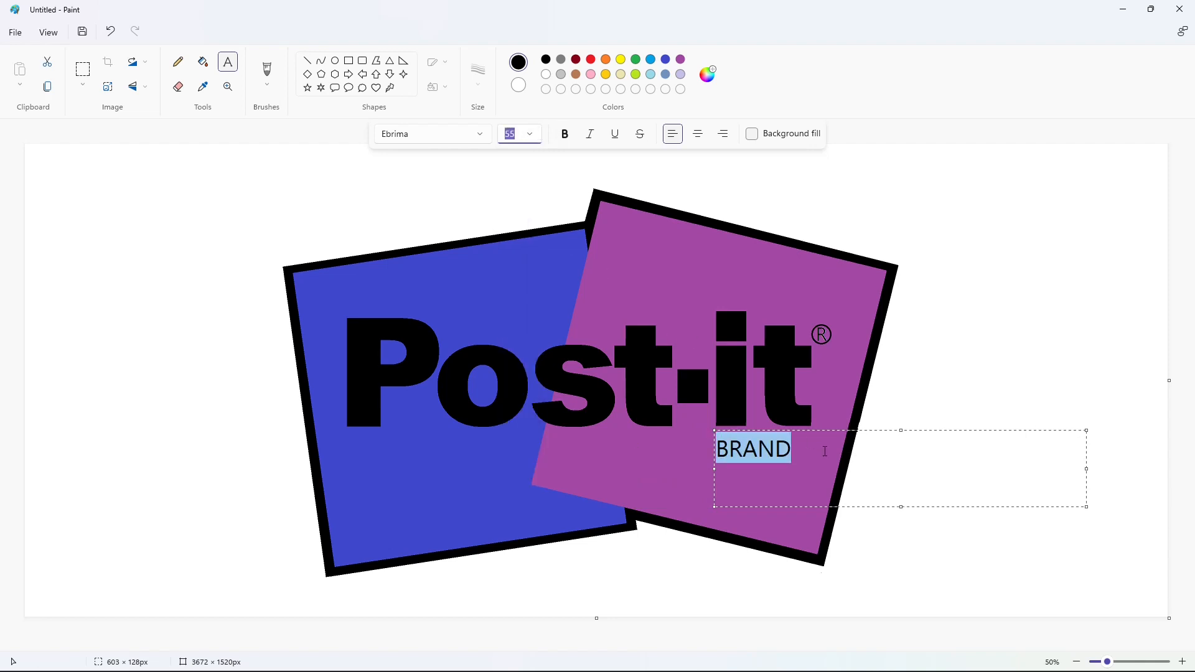
Step: Insert a space between each pair of letters in the BRAND text
click(825, 451)
key(Left)
key(Left)
key(Left)
key(Left)
key(Right)
key(space)
key(Right)
key(space)
key(Right)
key(space)
Step: Set the spaced B R A N D text to size 50 and make it bold
key(ctrl+a)
click(531, 137)
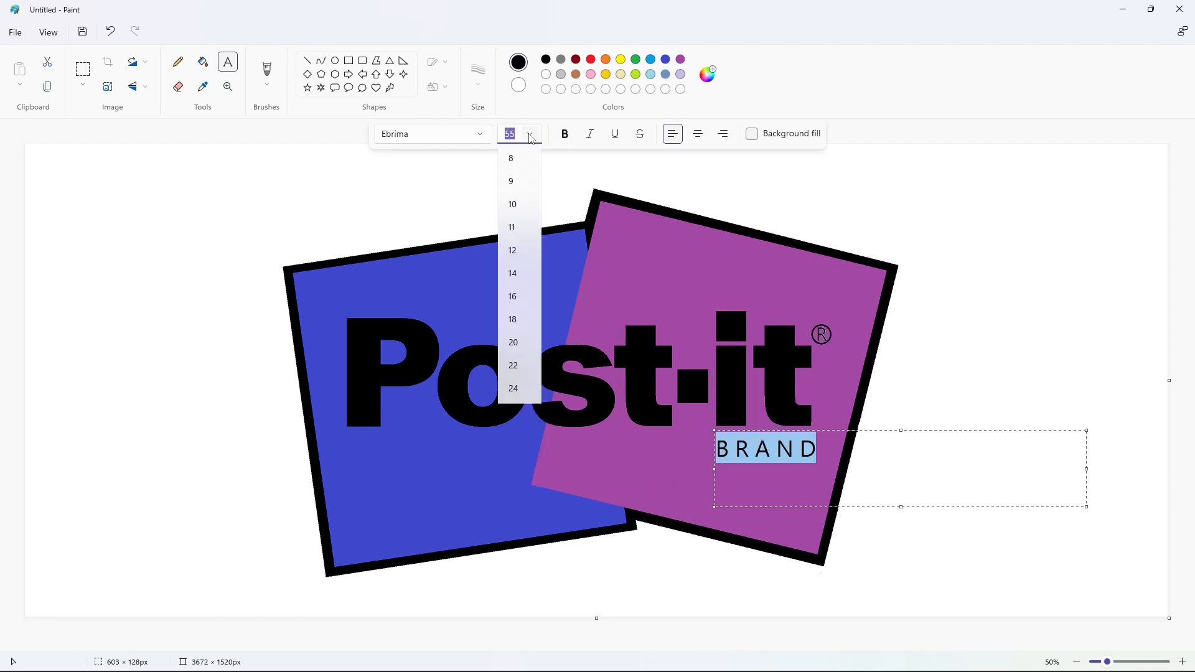
text(50)
key(Return)
click(565, 137)
click(834, 453)
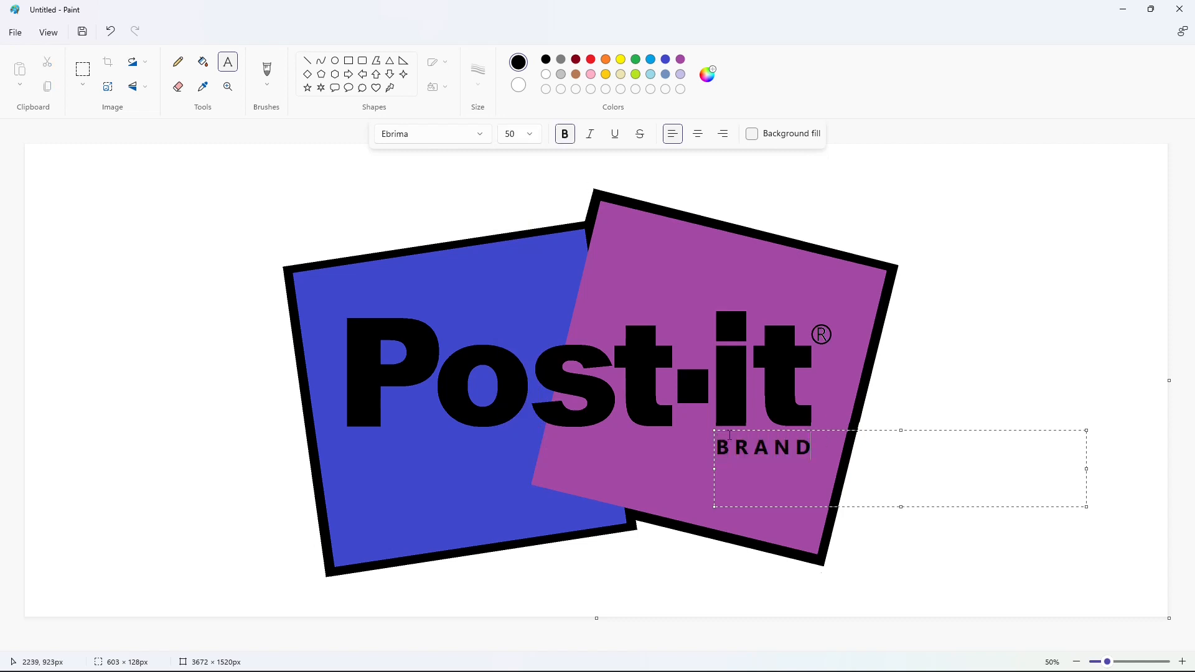
Step: Try the B R A N D text at size 52 and set it to 51
key(ctrl+a)
click(531, 136)
text(52)
key(Return)
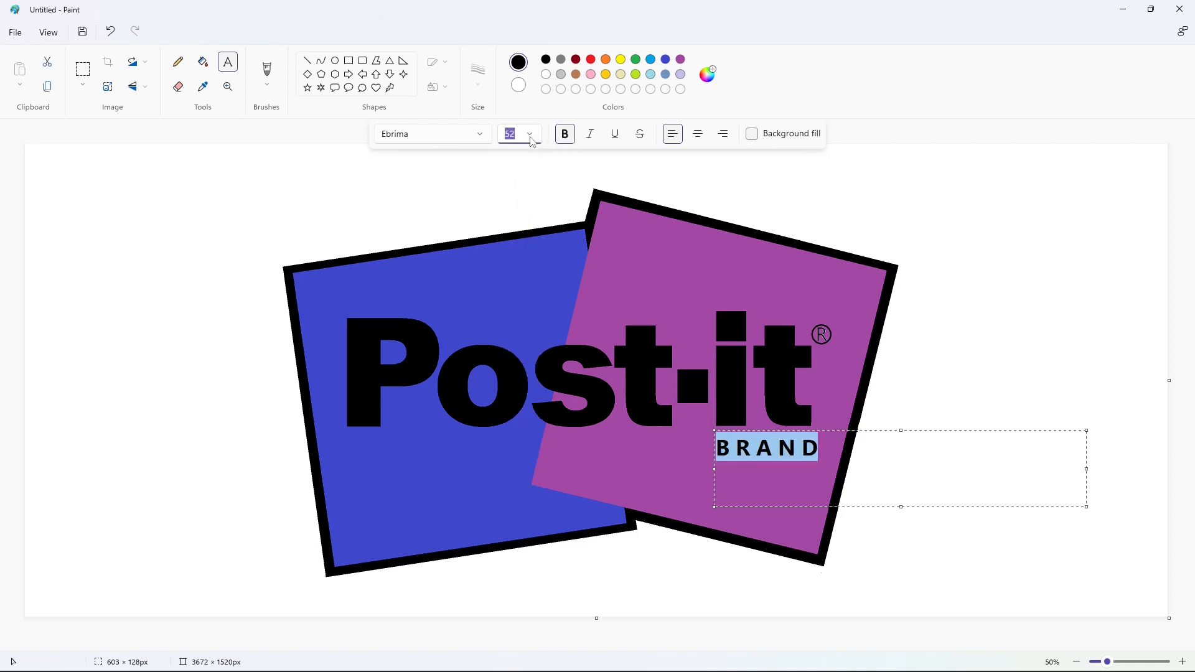
click(532, 140)
text(51)
key(Return)
click(857, 459)
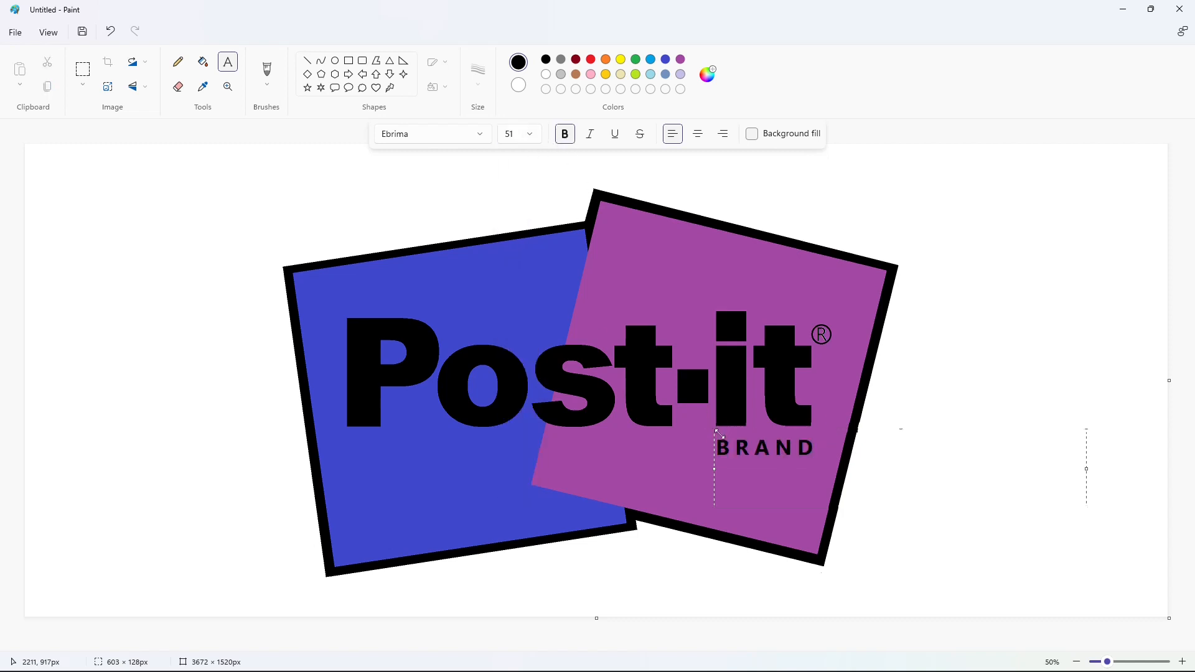
Step: Move the B R A N D text to the blank area beside the purple square and select it
click(387, 184)
drag(720, 431, 1048, 529)
click(83, 68)
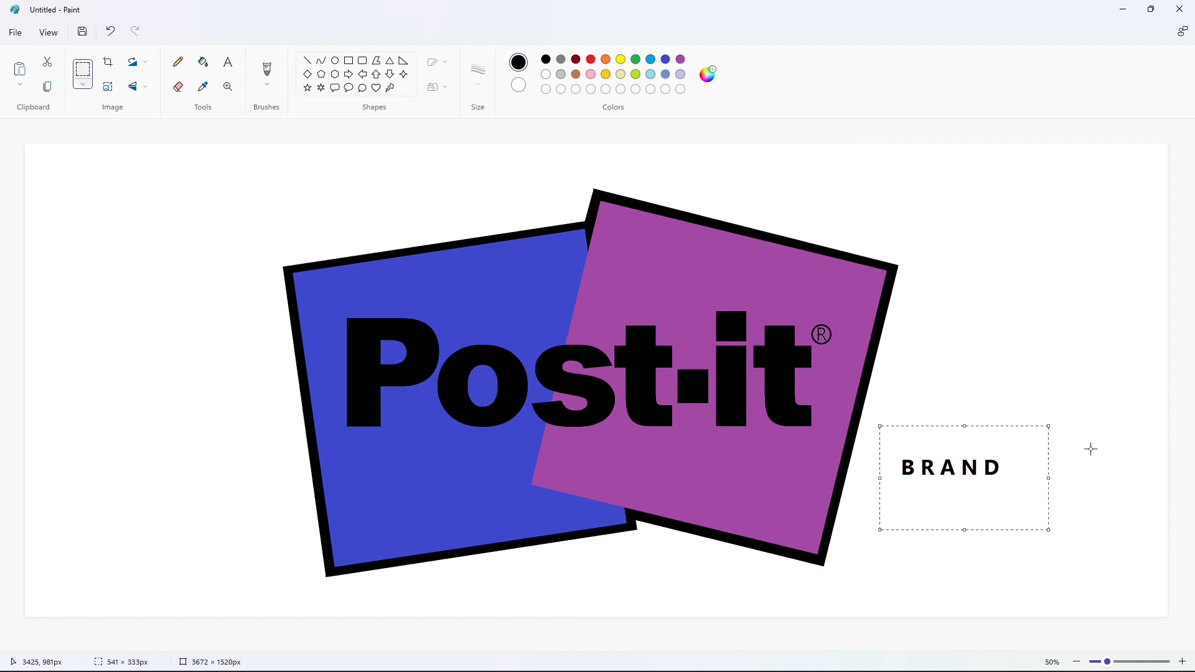
Step: Paste the B R A N D text onto the purple note and place it directly beneath the "it" letters
key(ctrl+z)
click(1183, 663)
drag(510, 647, 872, 653)
scroll(834, 593, down, 3)
key(ctrl+v)
drag(153, 229, 785, 476)
click(1062, 630)
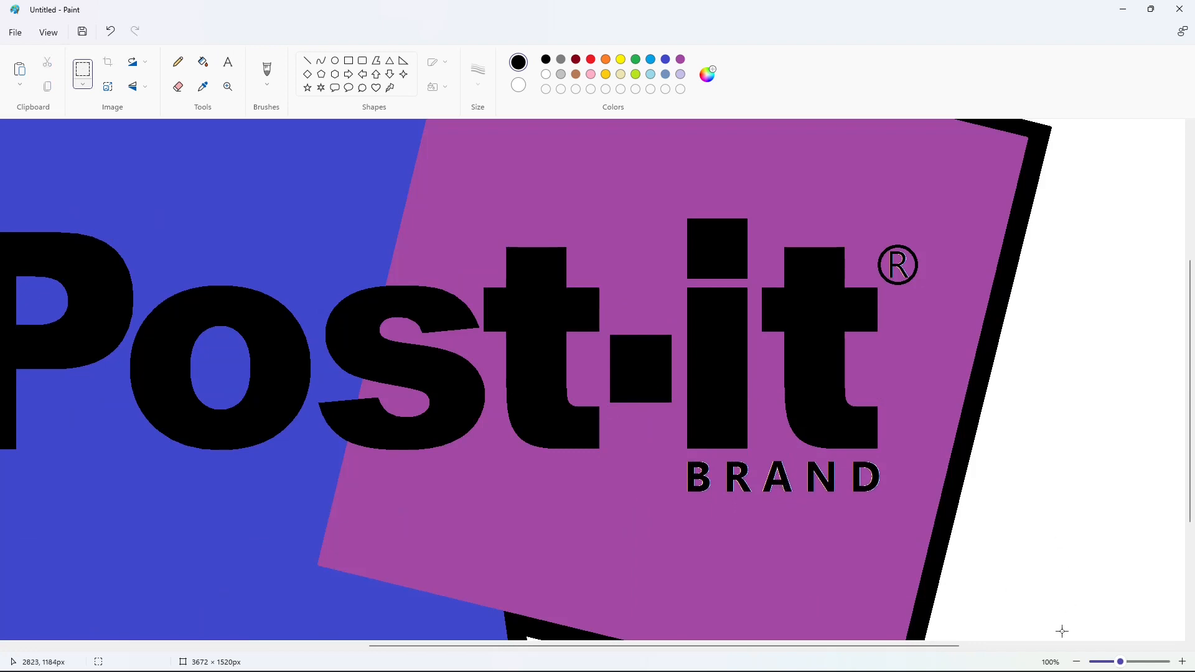
click(1076, 661)
Step: Mix a gold custom colour and add it to the palette
click(610, 75)
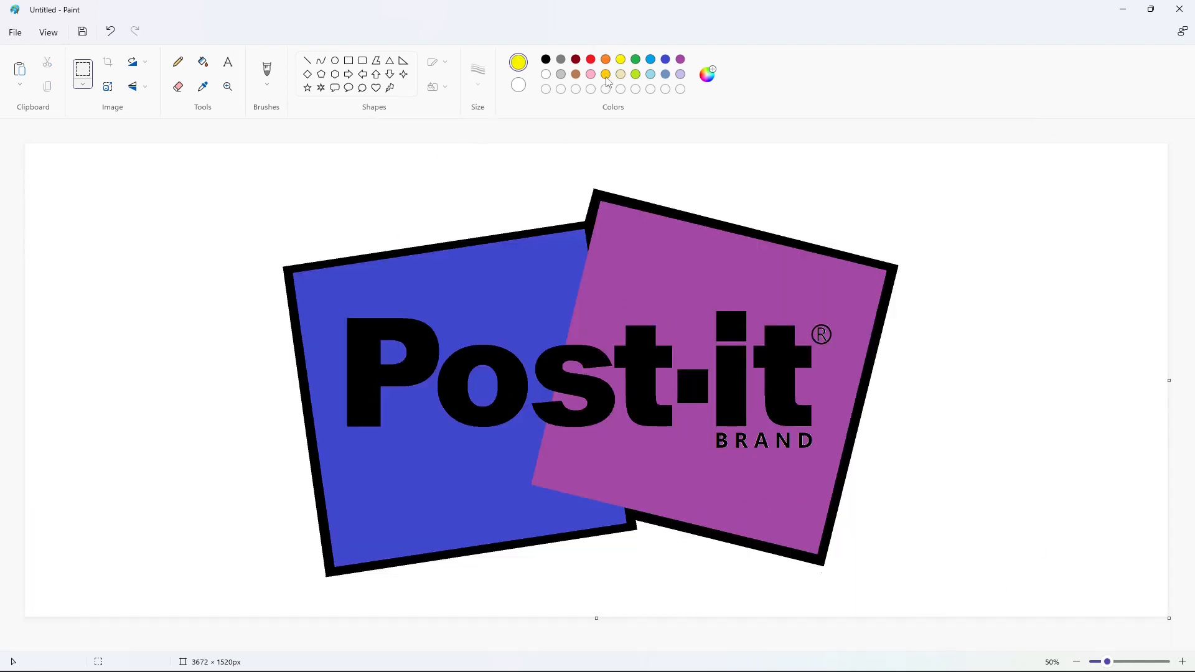
click(708, 74)
drag(448, 215, 450, 216)
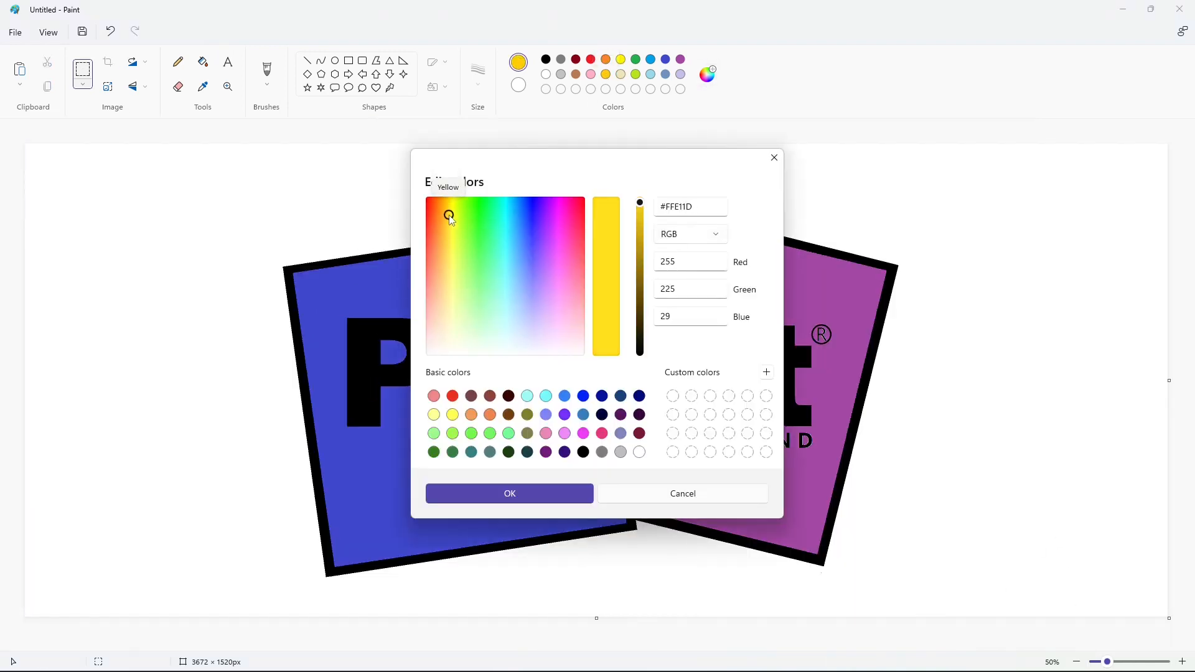
click(448, 212)
click(509, 494)
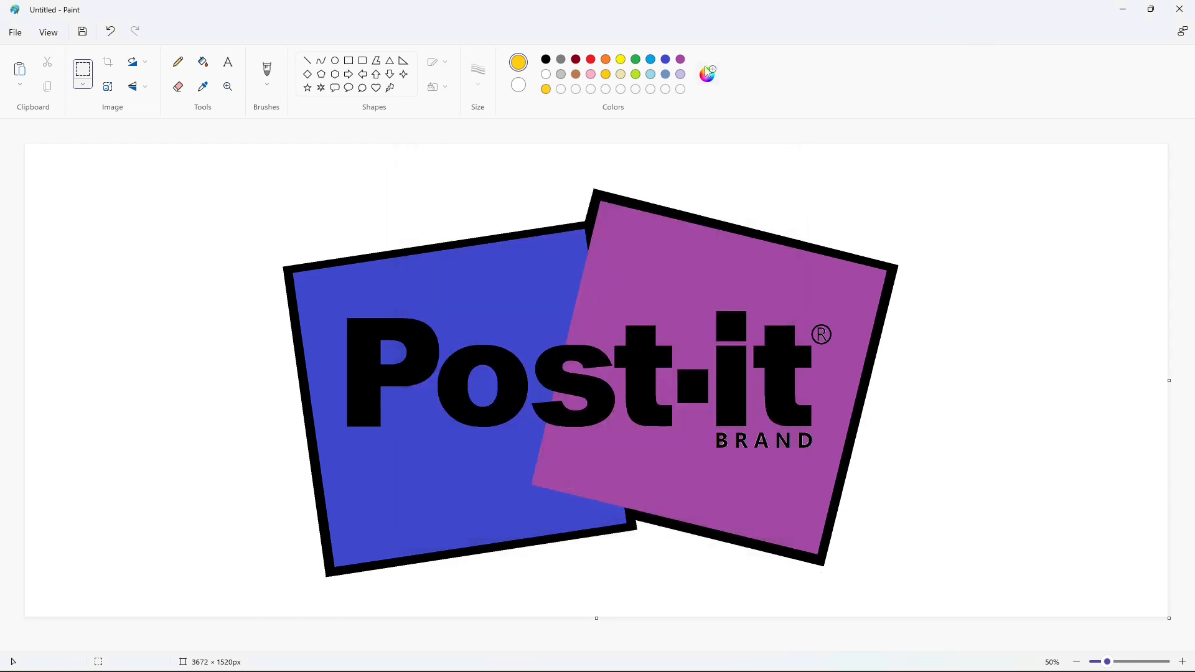
Step: Mix the light yellow custom colour #FFECB8 from the gold and add it to the palette
click(707, 74)
drag(448, 215, 447, 316)
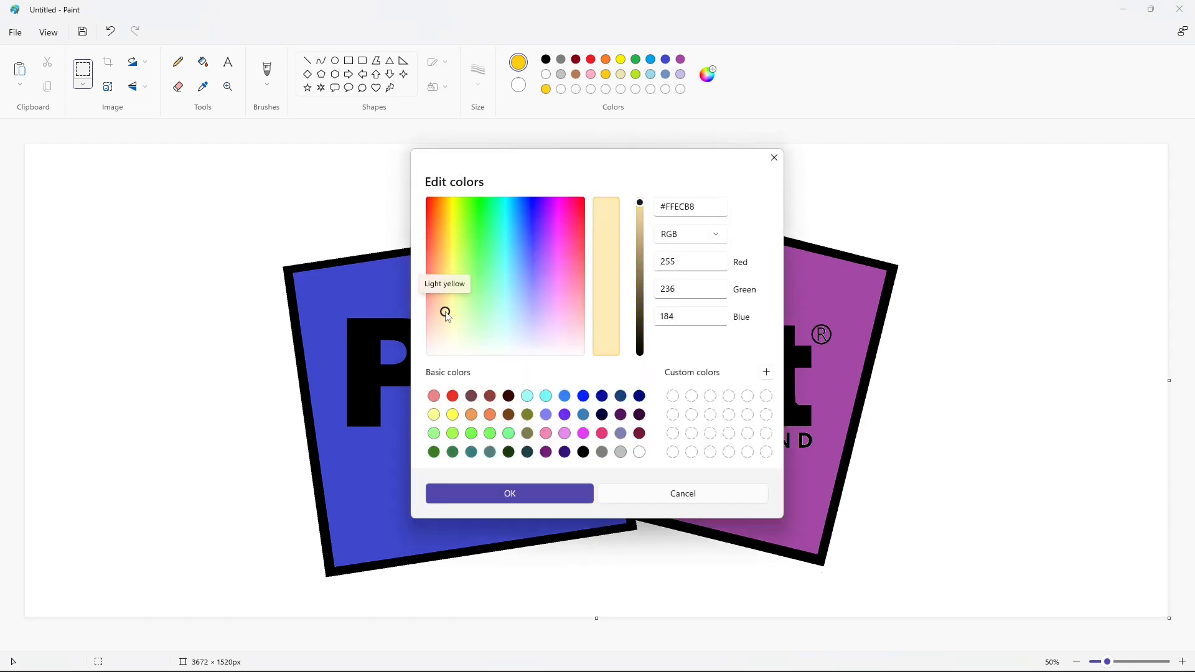
click(510, 494)
Step: Fill the purple note with the custom gold, including the enclosed gaps in the registered mark and the BRAND letters
click(203, 62)
click(546, 89)
click(656, 303)
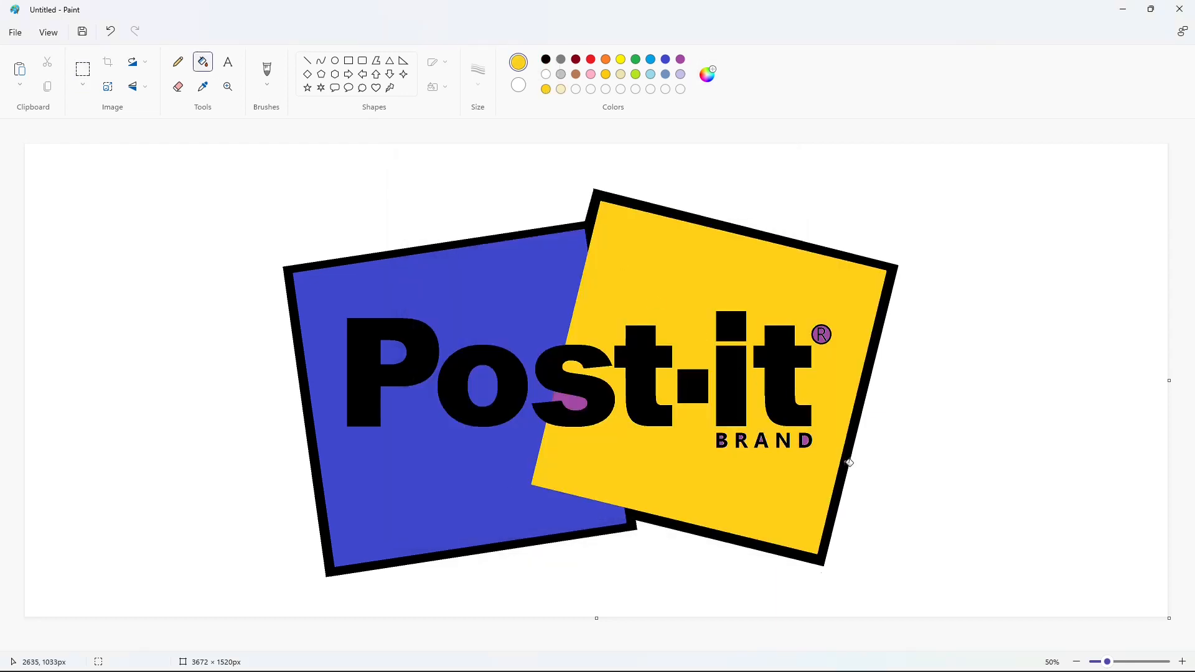
click(1182, 662)
drag(533, 647, 821, 647)
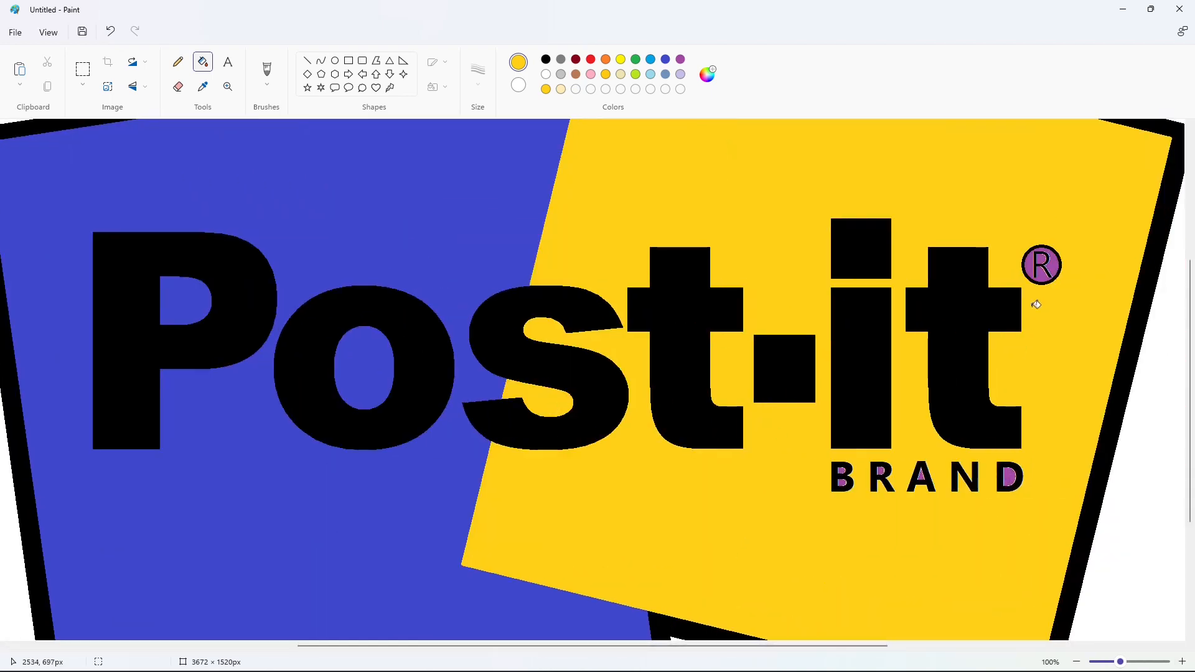
click(1044, 268)
click(1012, 476)
click(925, 476)
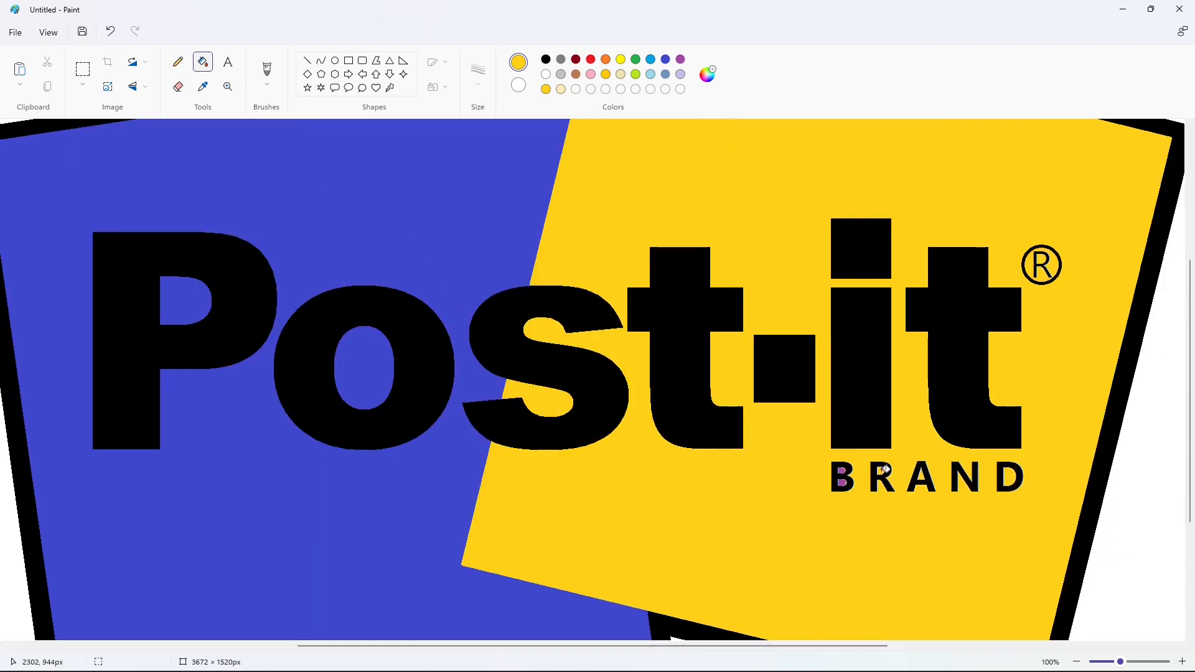
click(847, 471)
scroll(1037, 560, down, 1)
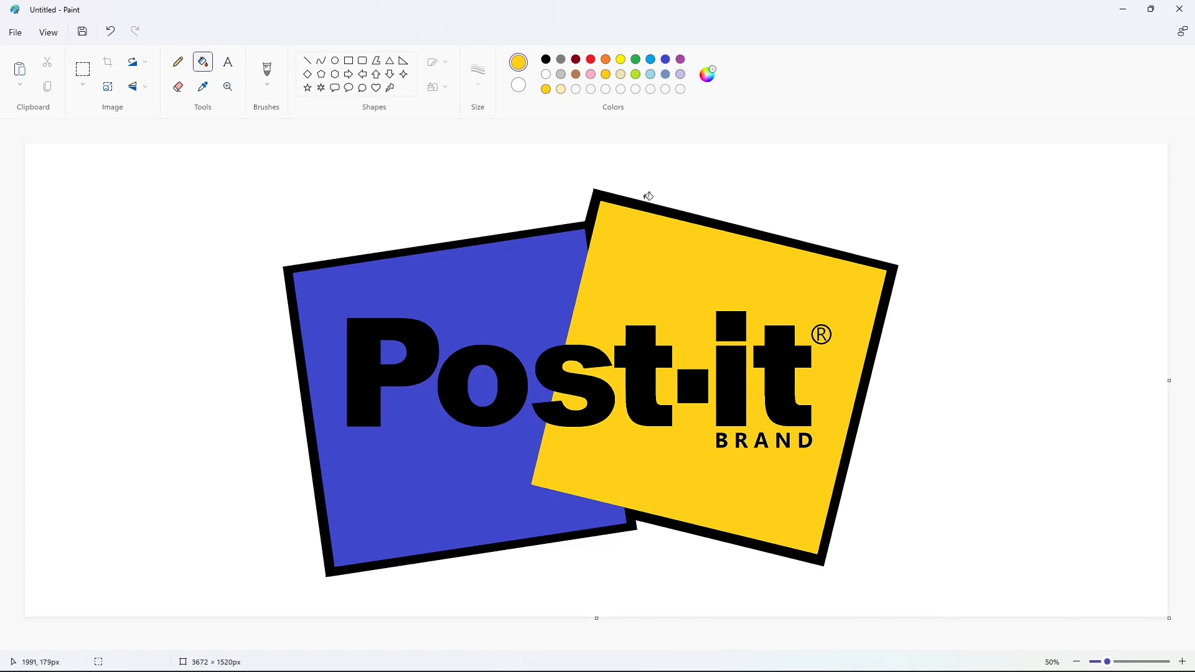
Step: Fill the indigo note and the openings of the P and o with the custom light yellow #FFECB8
click(560, 89)
click(526, 293)
click(397, 346)
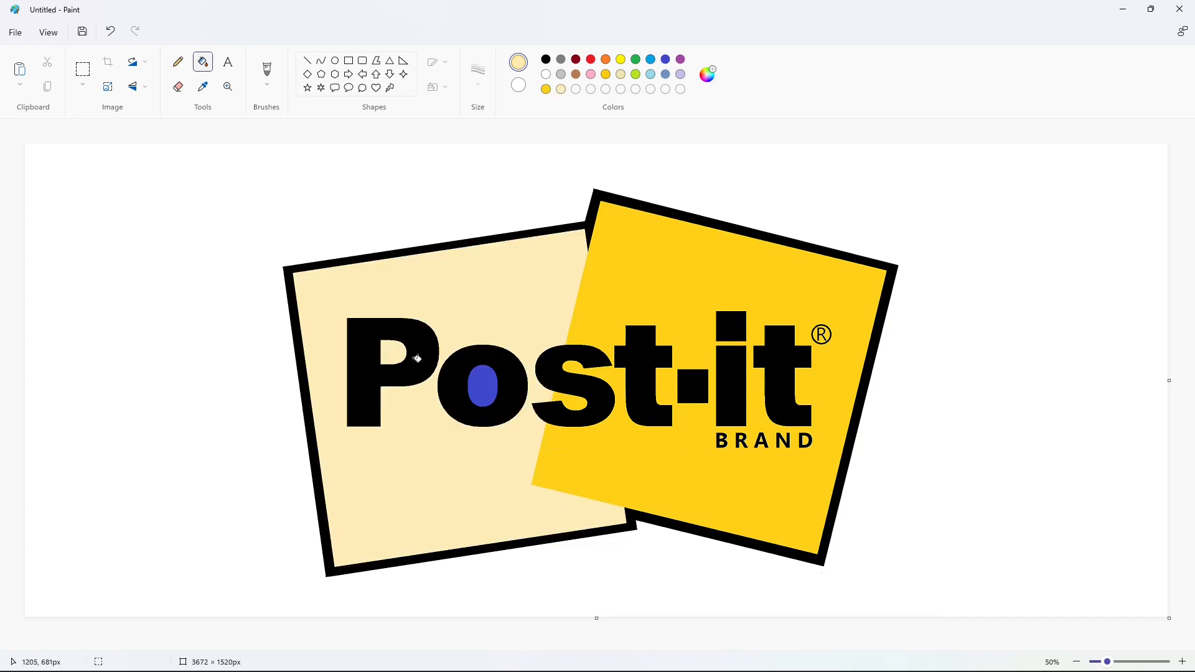
click(489, 384)
Step: Mix a paler cream custom colour and refill the light yellow note and its letter openings with it
click(700, 80)
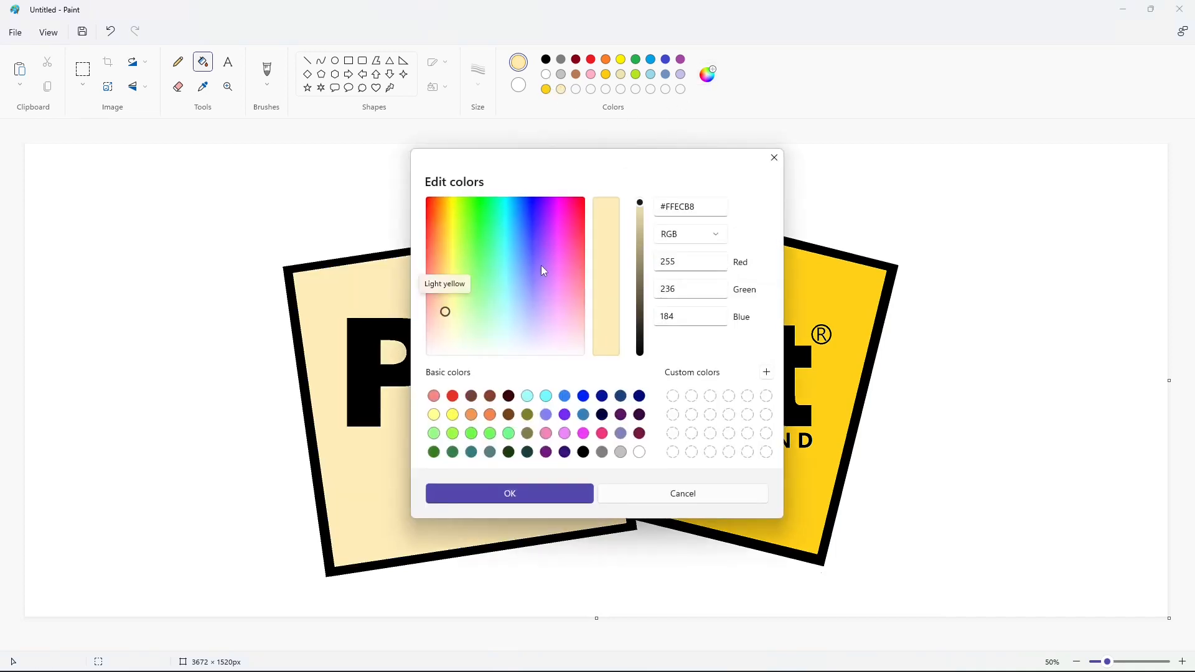
click(510, 493)
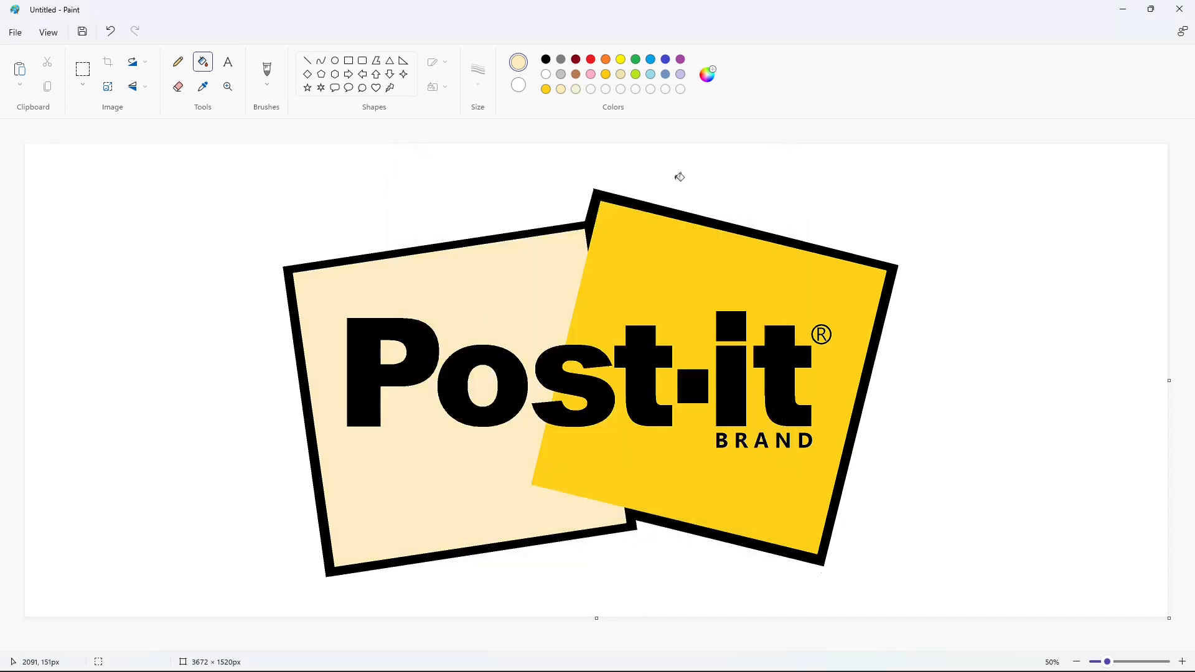
Step: Mix a brighter yellow custom colour from the gold and refill the gold note with it
click(547, 90)
click(707, 74)
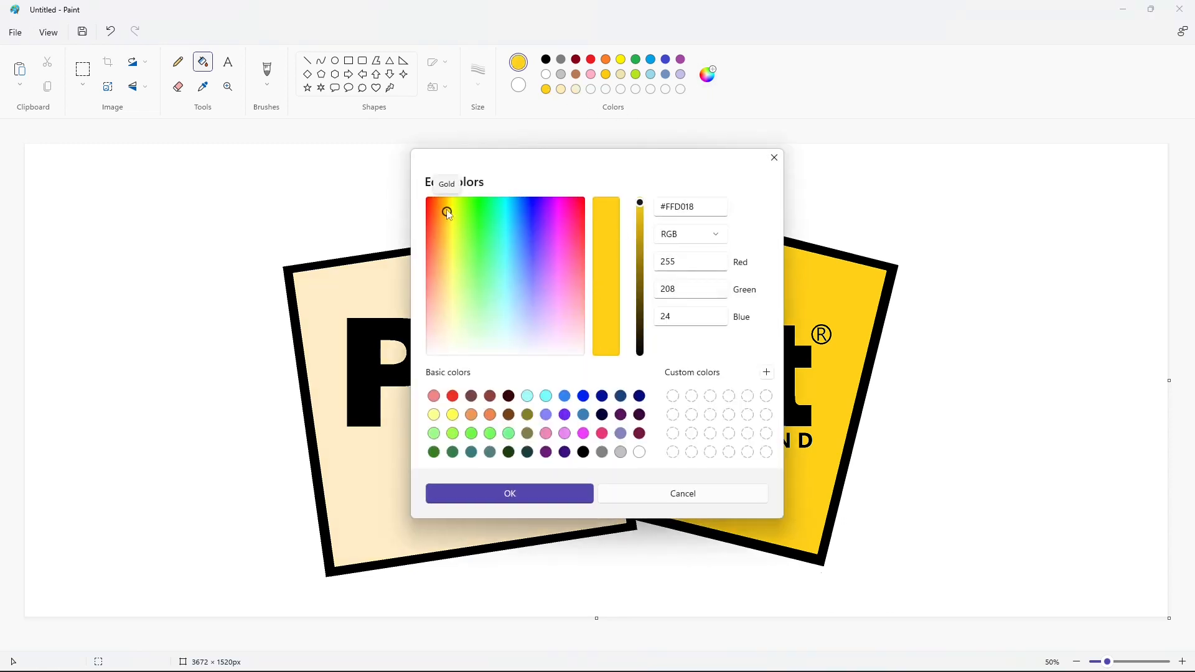
drag(443, 208, 450, 209)
click(510, 493)
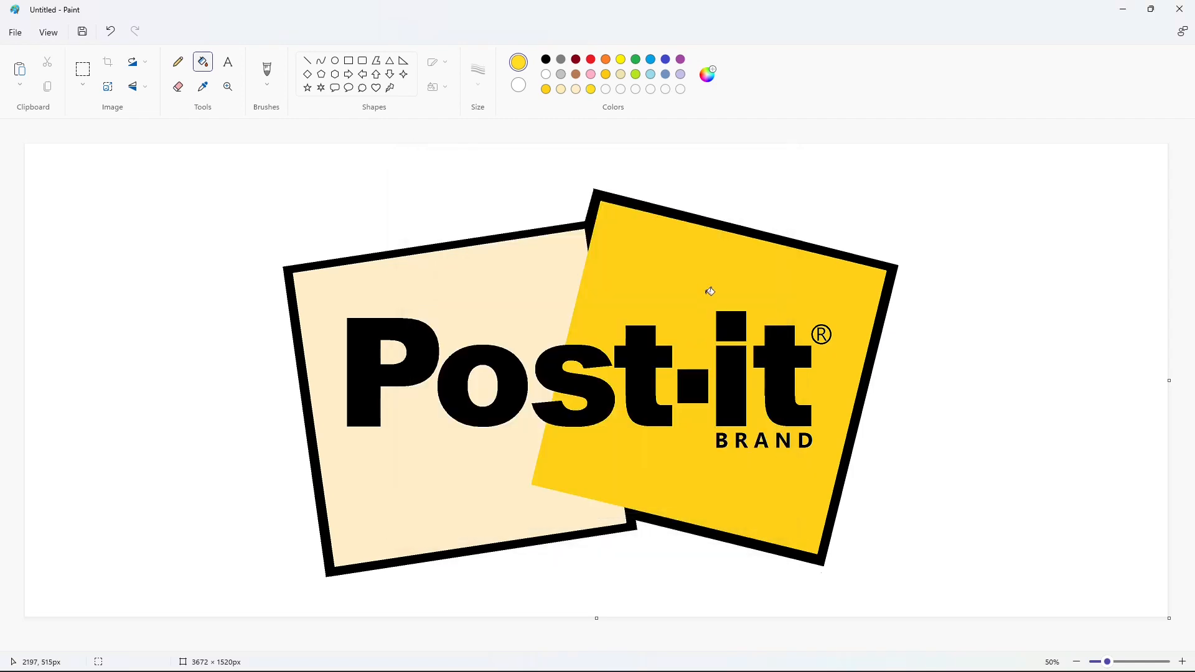
click(711, 290)
Step: Fill the enclosed gaps inside the registered mark with the brighter yellow
click(1182, 661)
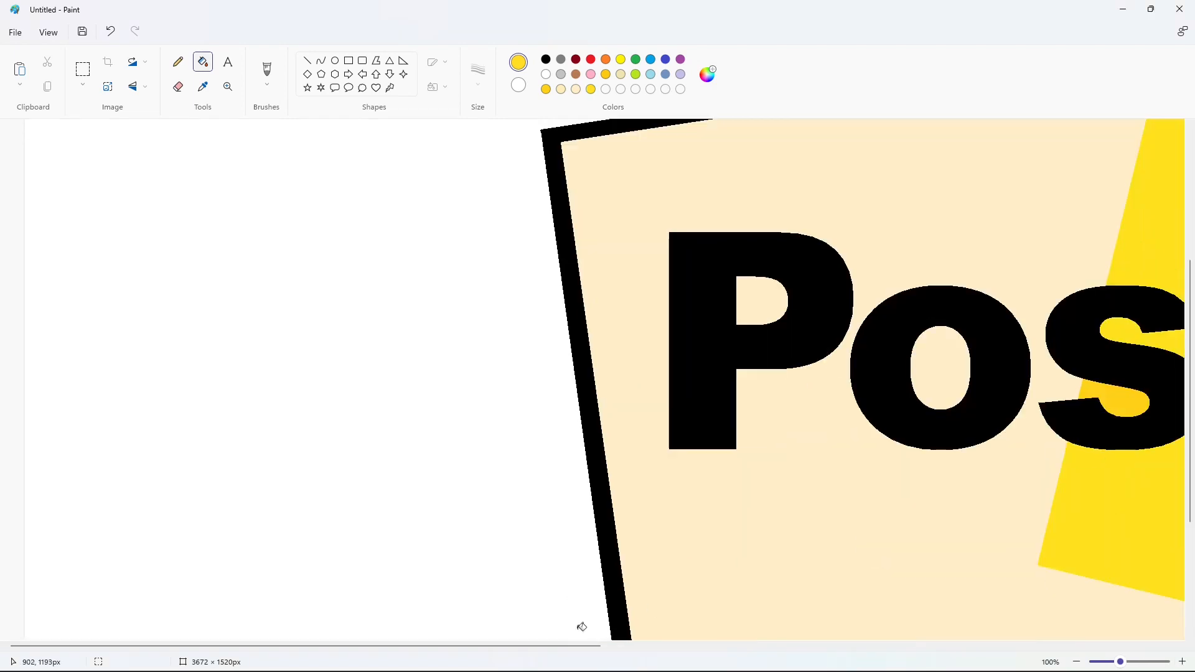
drag(580, 646, 880, 613)
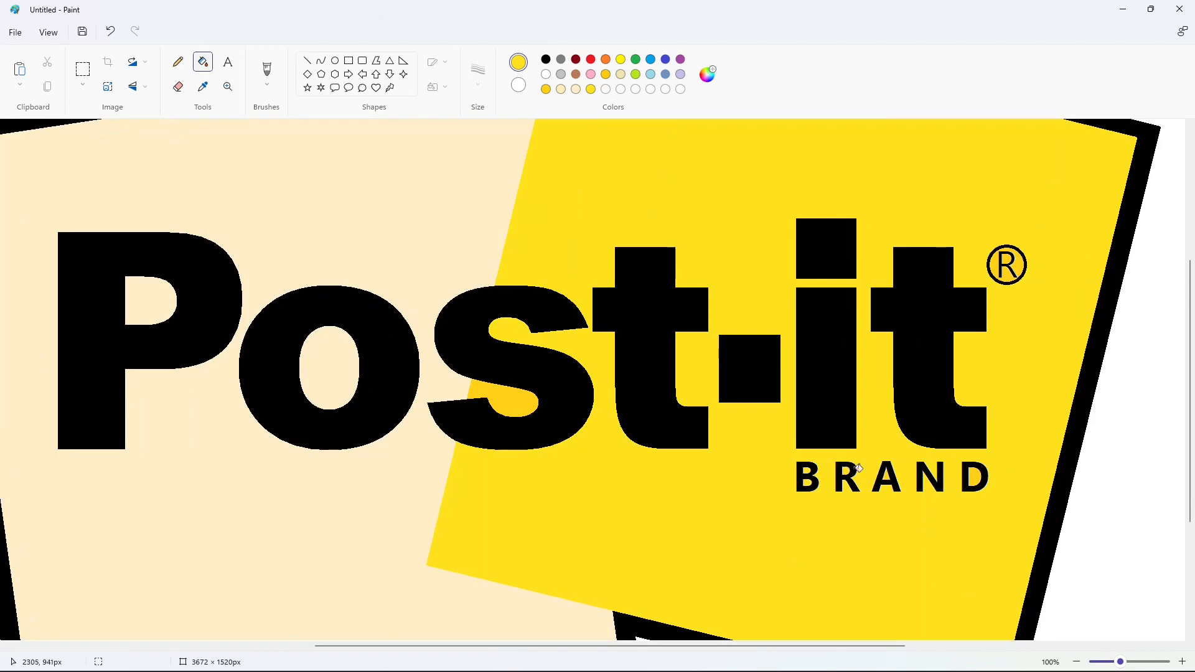
click(1008, 275)
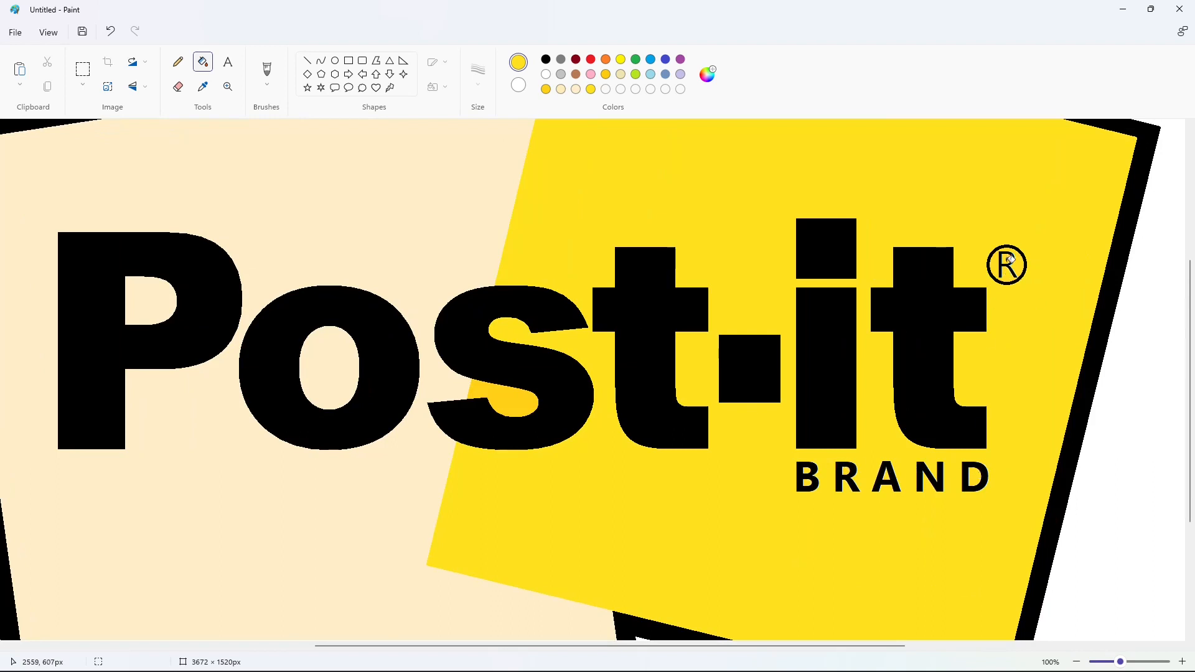
click(1077, 662)
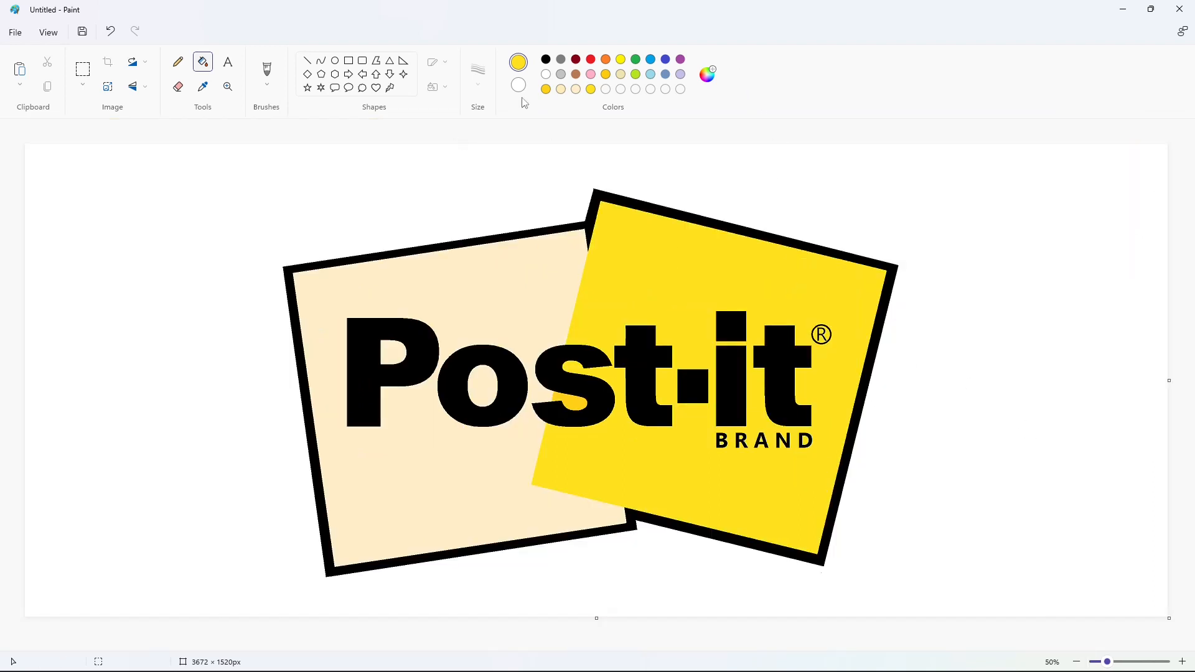
Step: Mix another pale cream custom colour from the cream swatch and add it to the palette
click(576, 89)
click(707, 74)
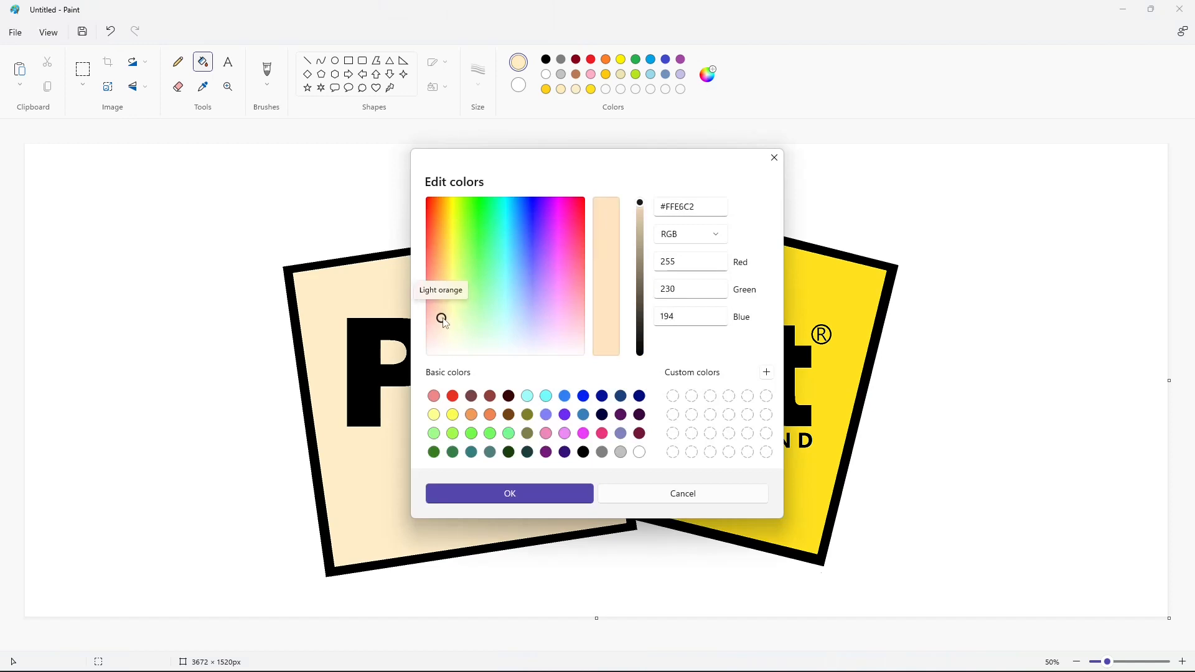
click(510, 494)
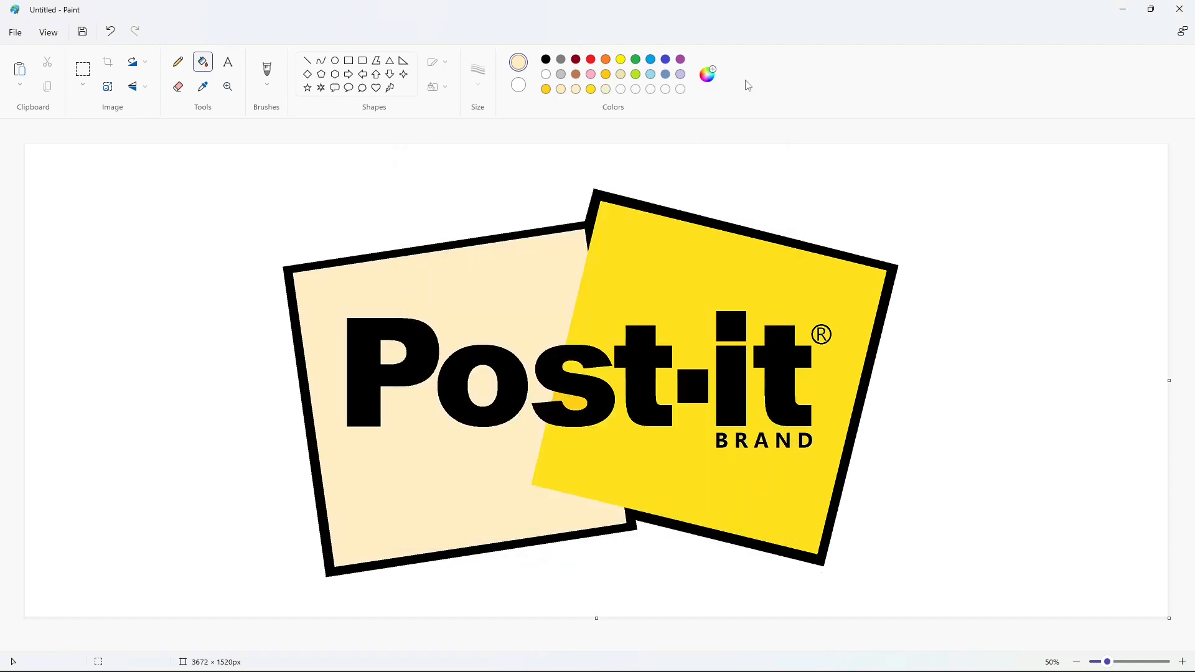